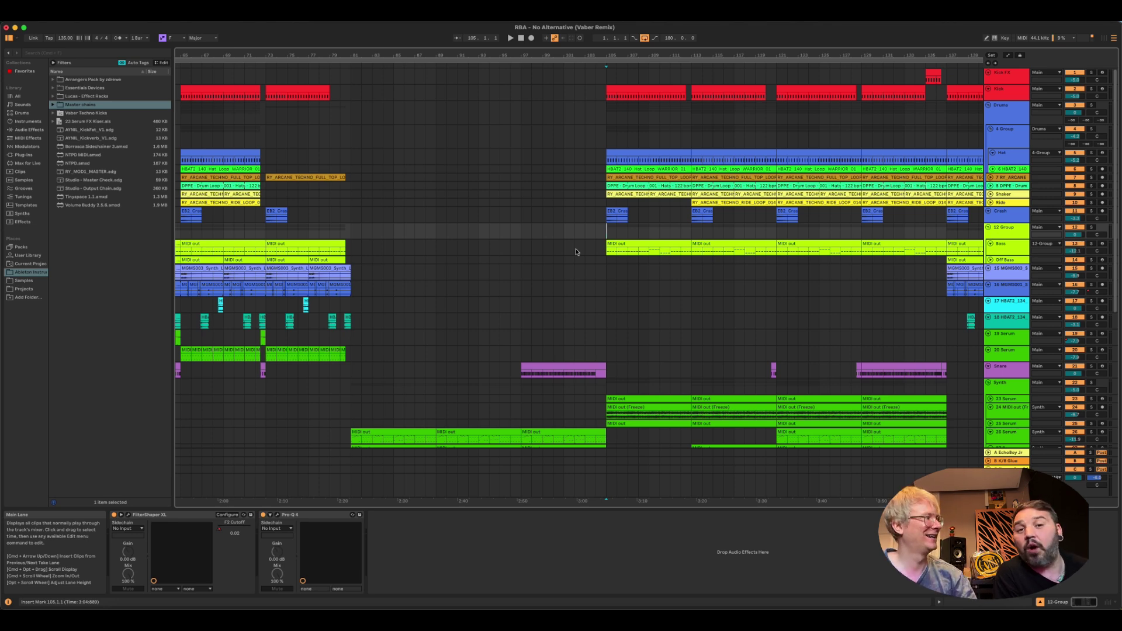
Open the Bass track's MIDI clip at bar 105 in an enlarged note editor and examine its note pattern
left_click(567, 369)
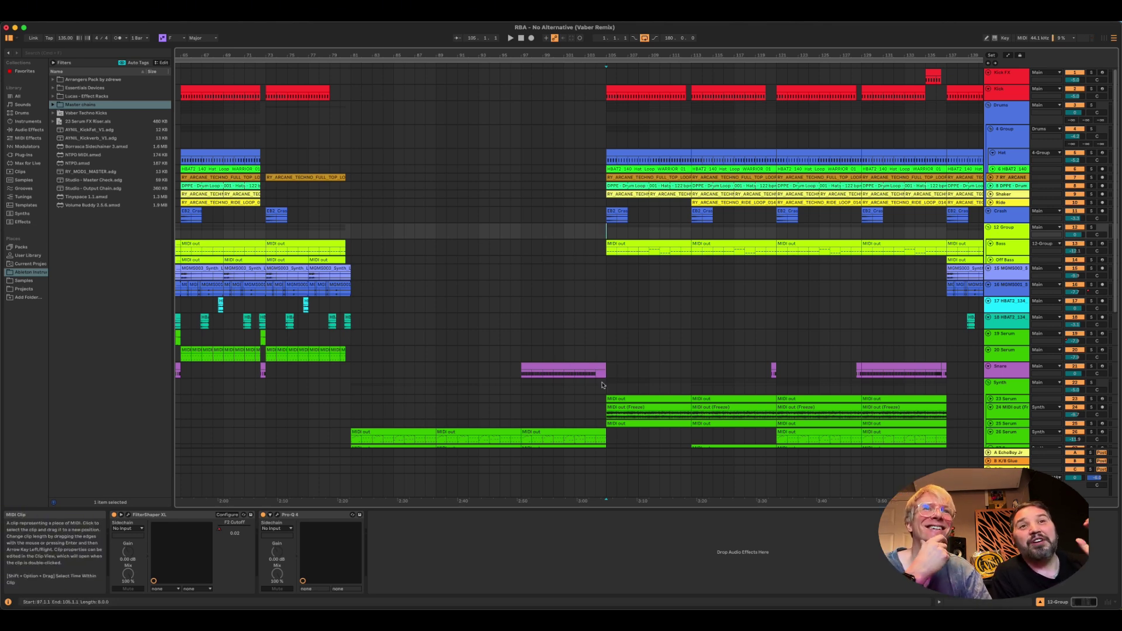
double_click(656, 244)
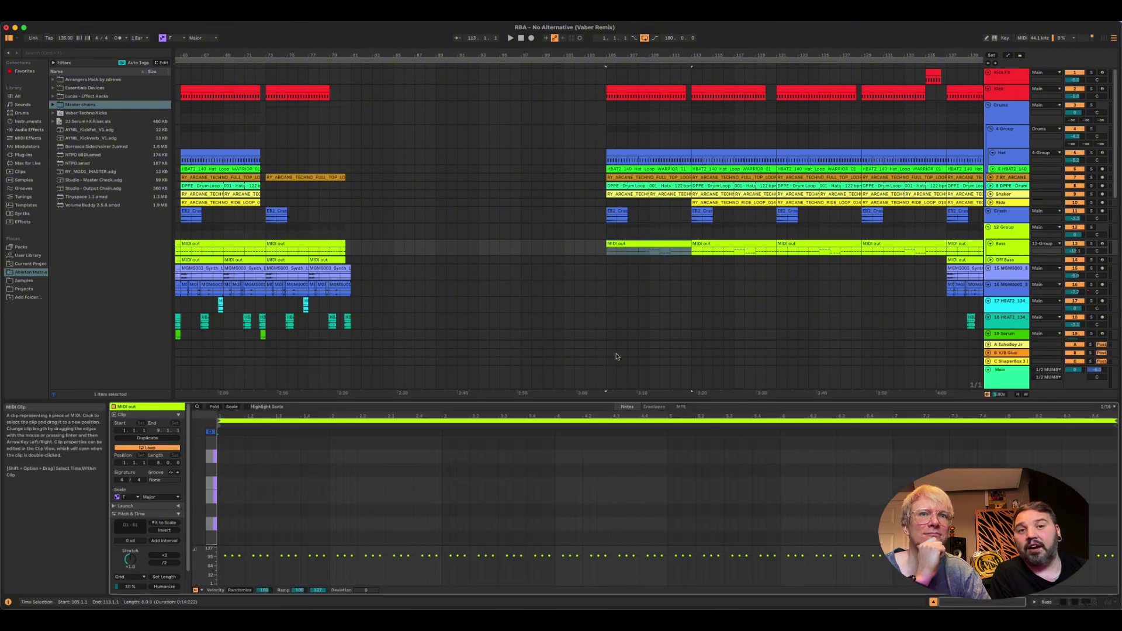
left_click_drag(619, 398, 624, 258)
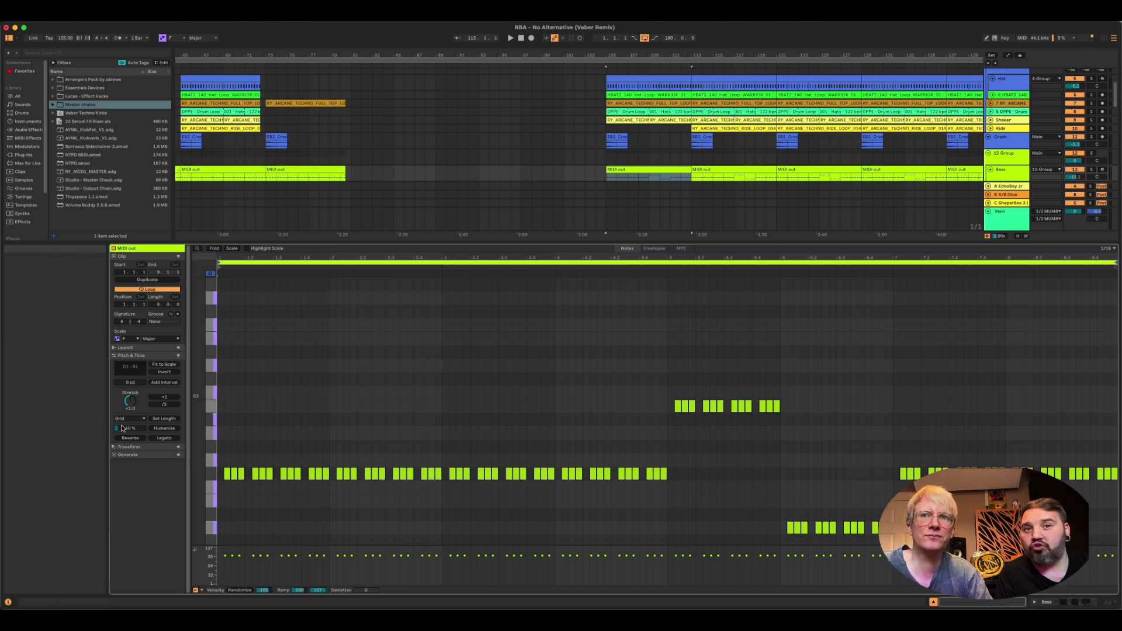
scroll(289, 405, "down", 2)
scroll(289, 405, "down", 3)
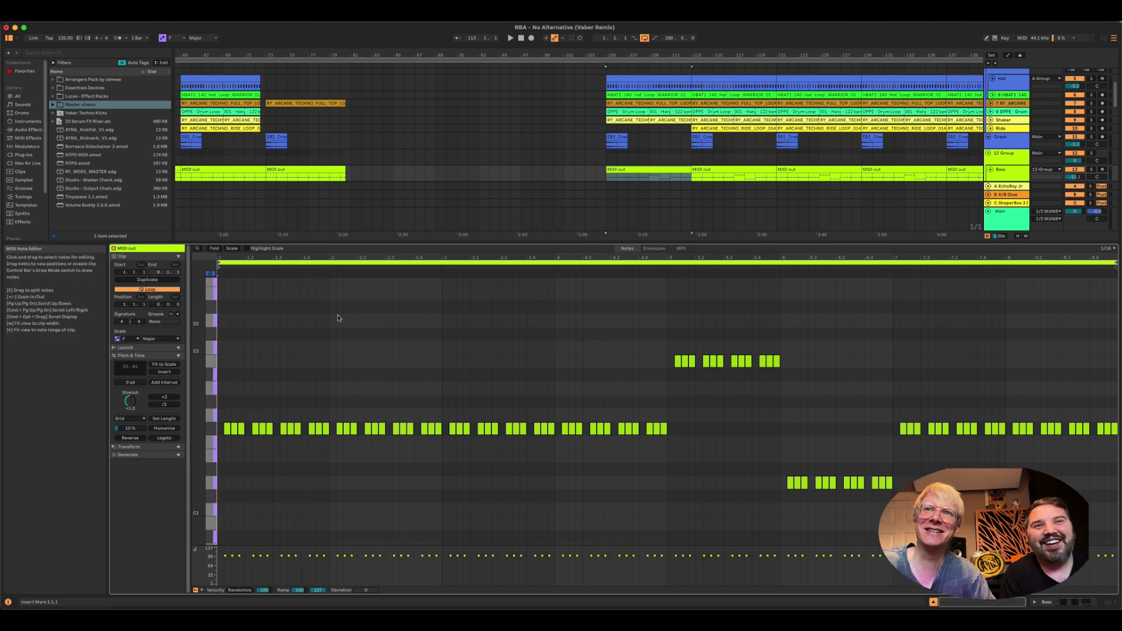
left_click_drag(367, 243, 366, 240)
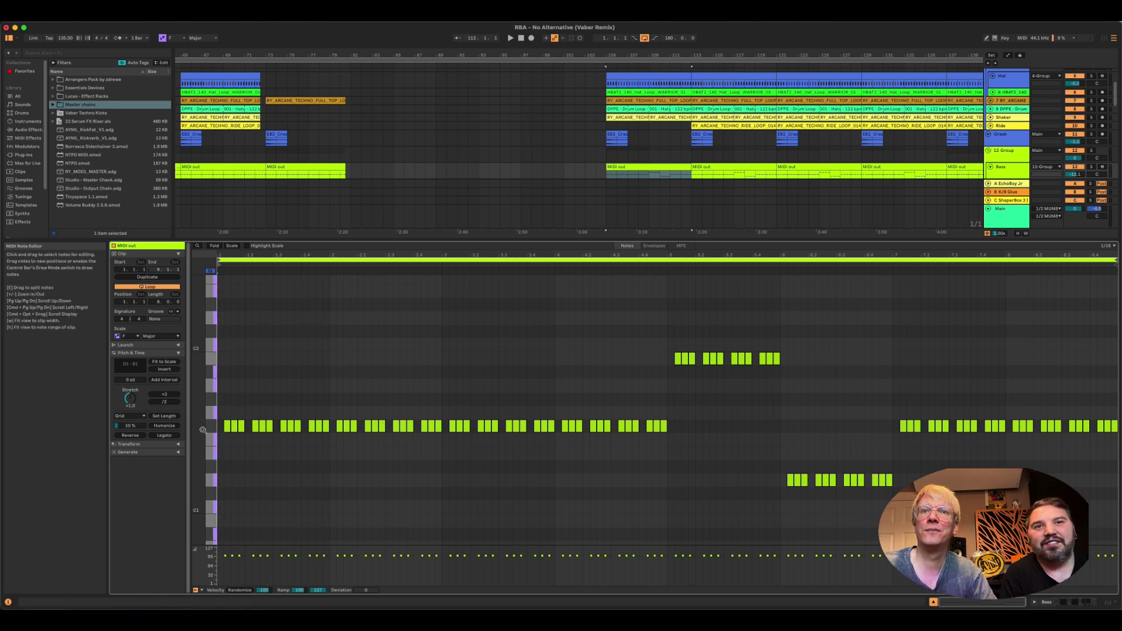
left_click_drag(231, 252, 231, 252)
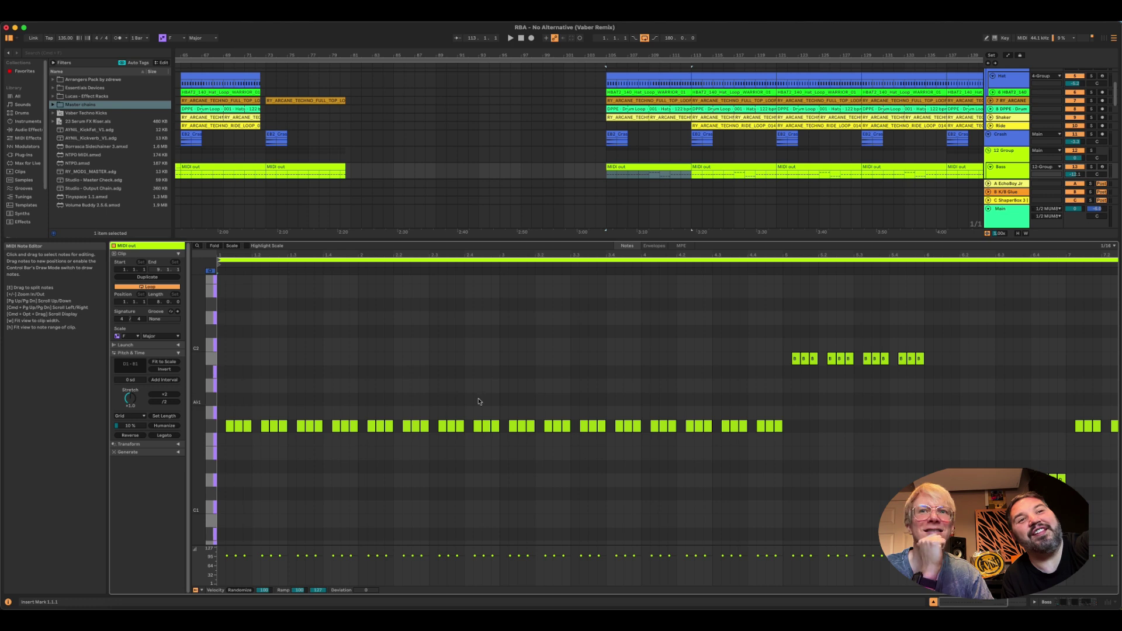
Try an extra note above the first bass group and one on the clip's first beat, removing both
double_click(239, 412)
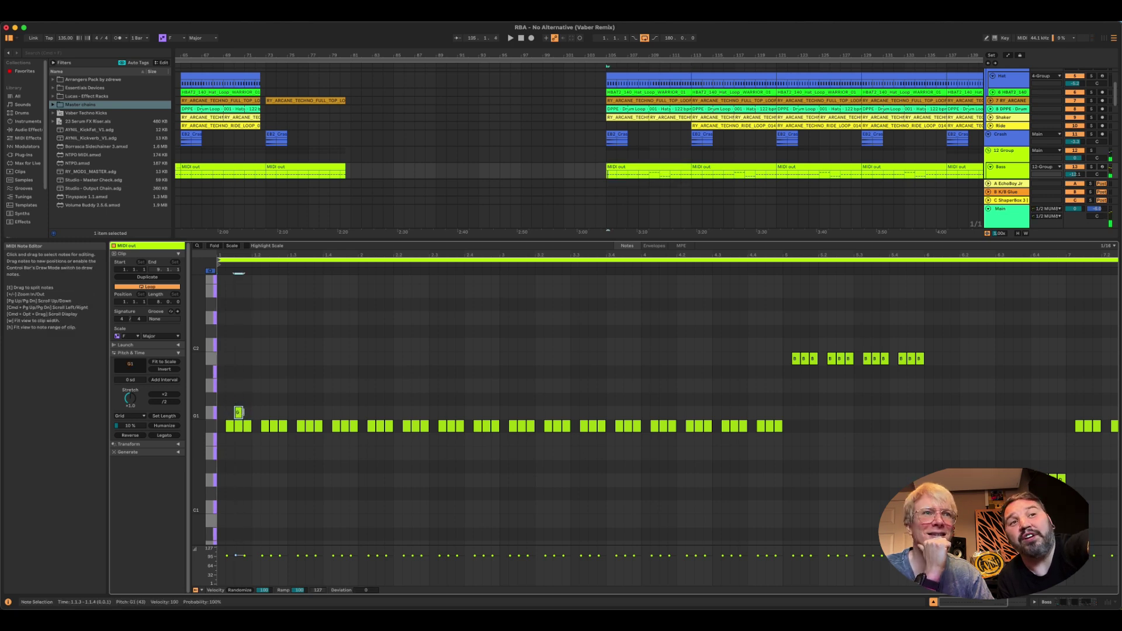
key("Delete")
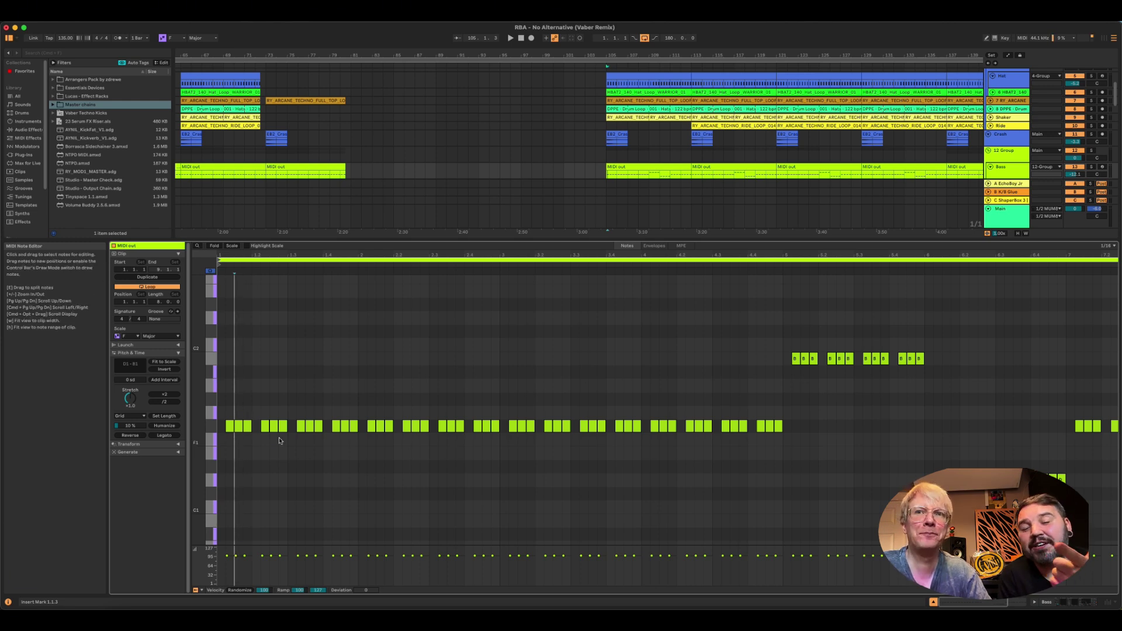
double_click(221, 427)
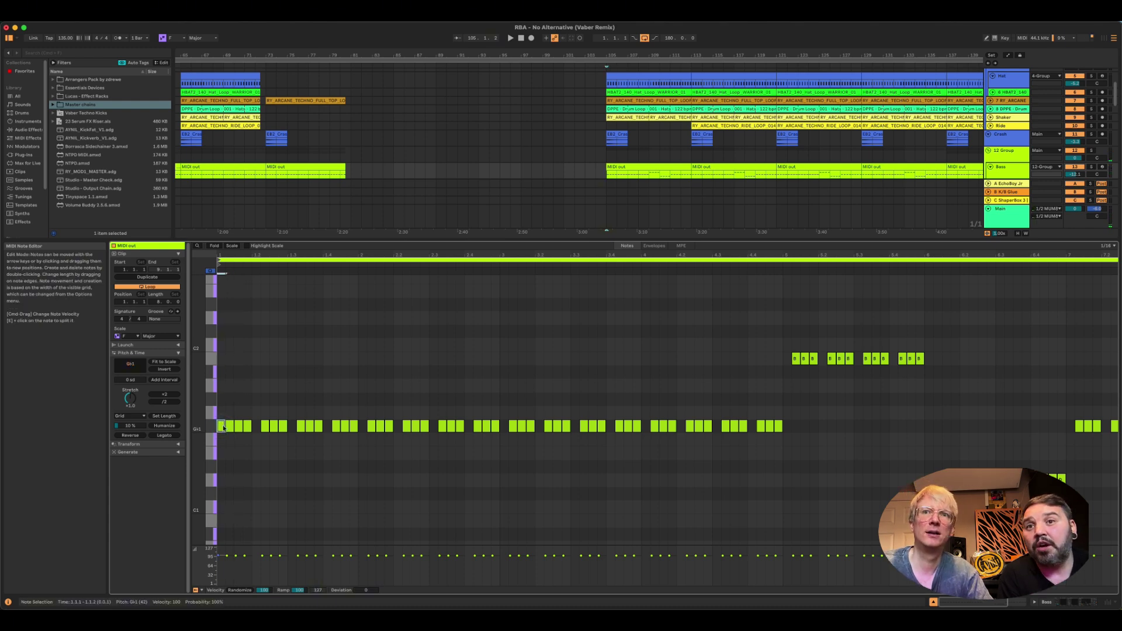
double_click(223, 427)
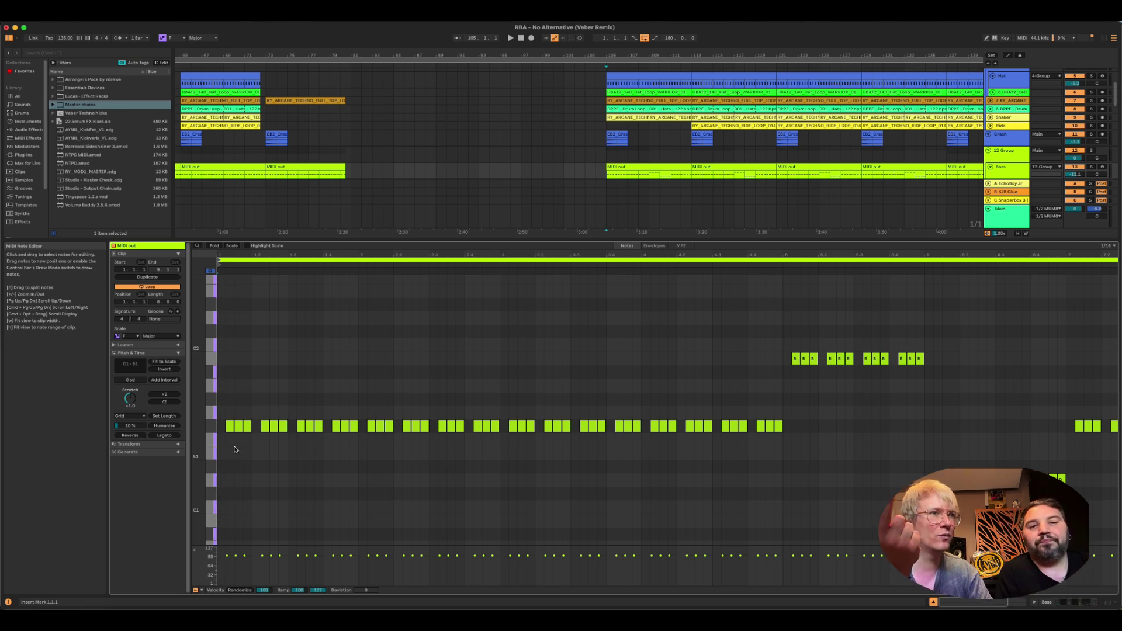
Try uneven, lower velocities on the clip's first three bass notes and undo the changes
left_click_drag(230, 555, 227, 570)
left_click(245, 555)
left_click_drag(248, 560, 247, 563)
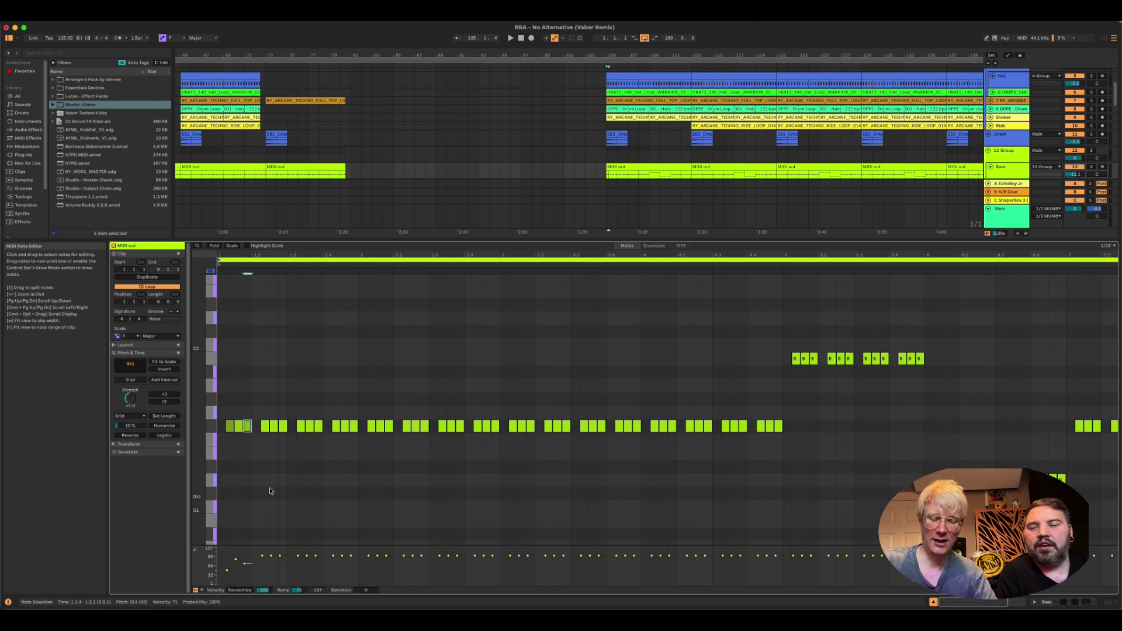
key("super+z")
key("super+z")
key("super+z")
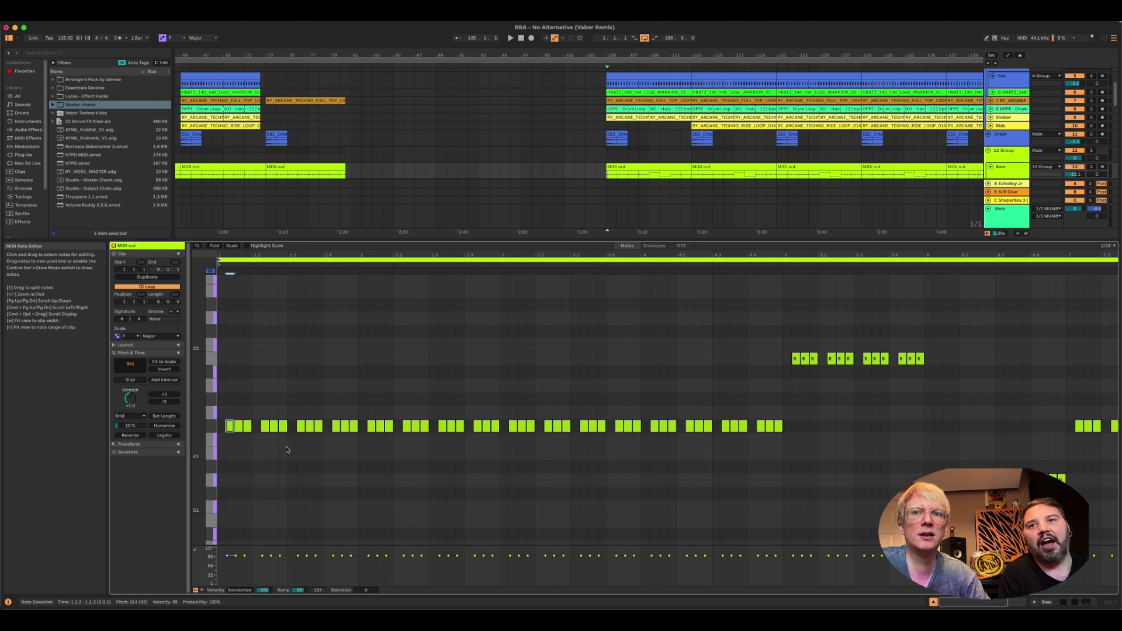
Solo the 12 Group containing the bass tracks and play the bassline from bar 105
left_click(1008, 168)
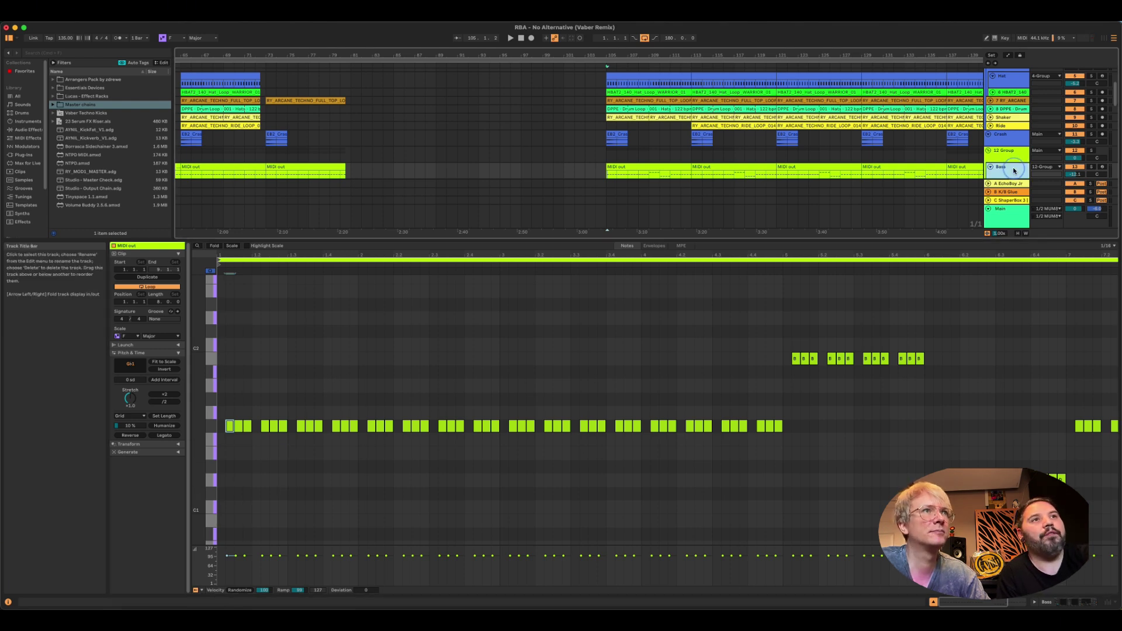
left_click(1092, 151)
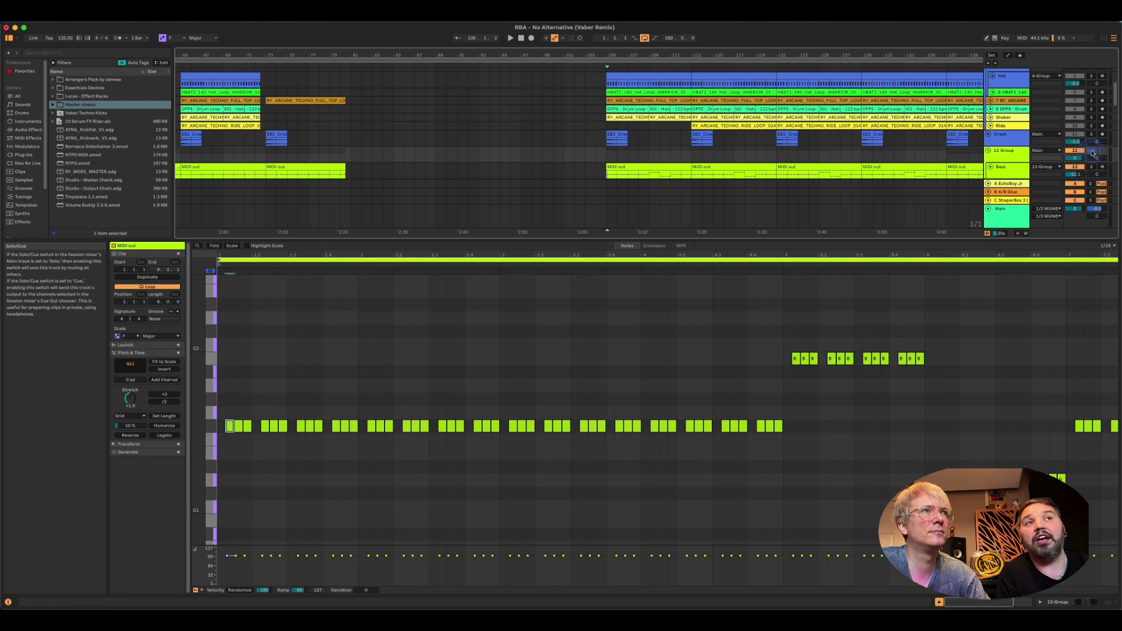
key("space")
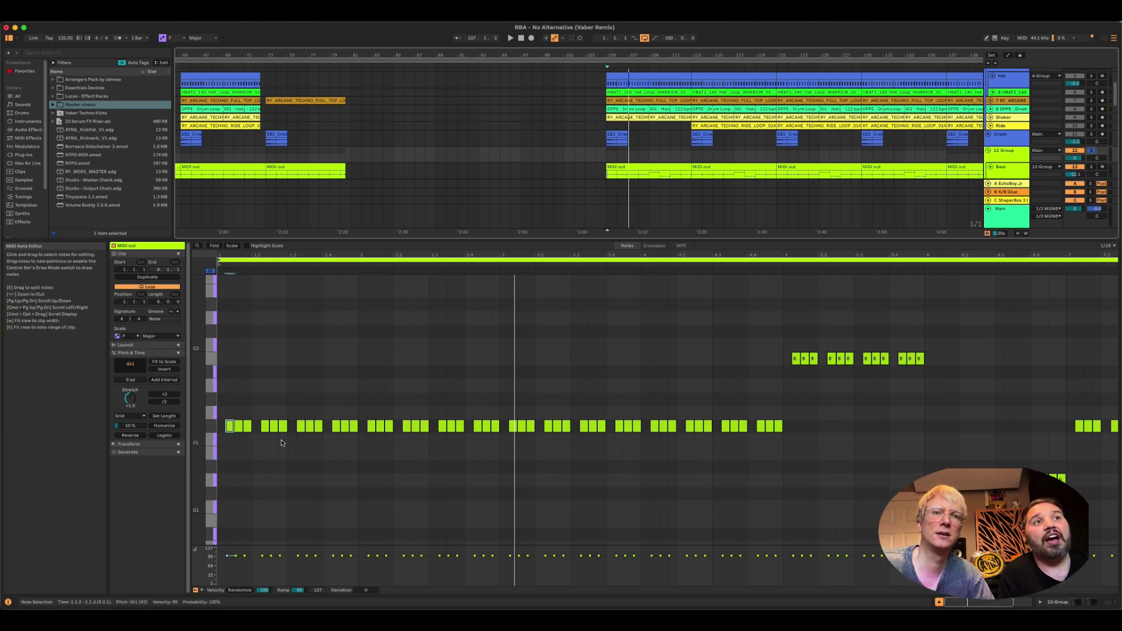
Open ShaperBox 3 on the Bass track, compare the volume curves of its low and mid bands, and close it
left_click(1018, 169)
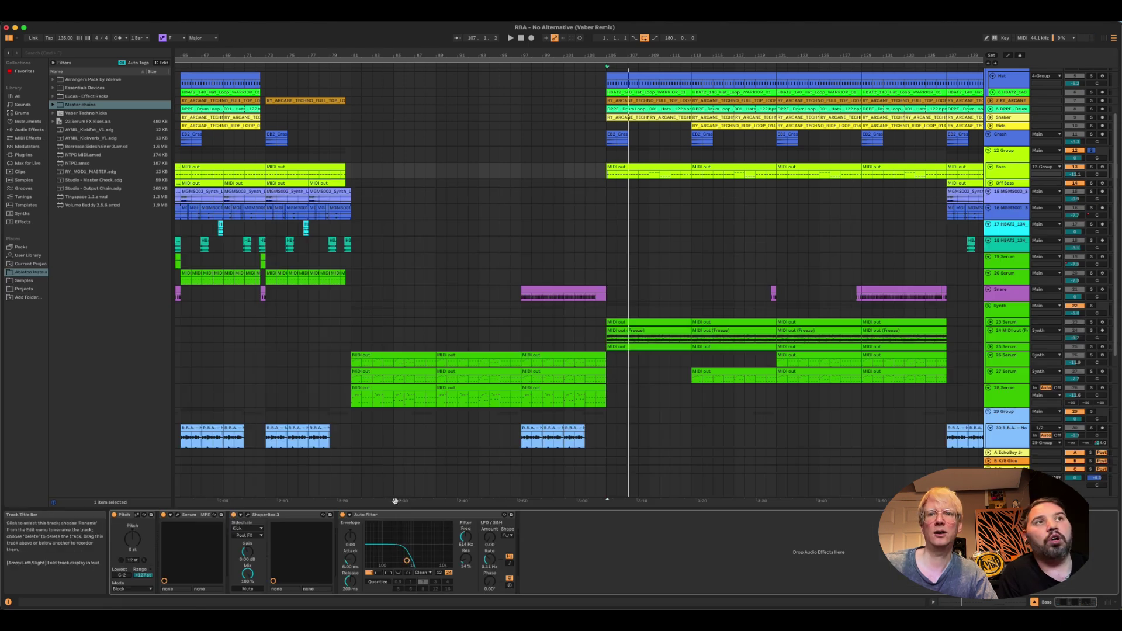
left_click(248, 515)
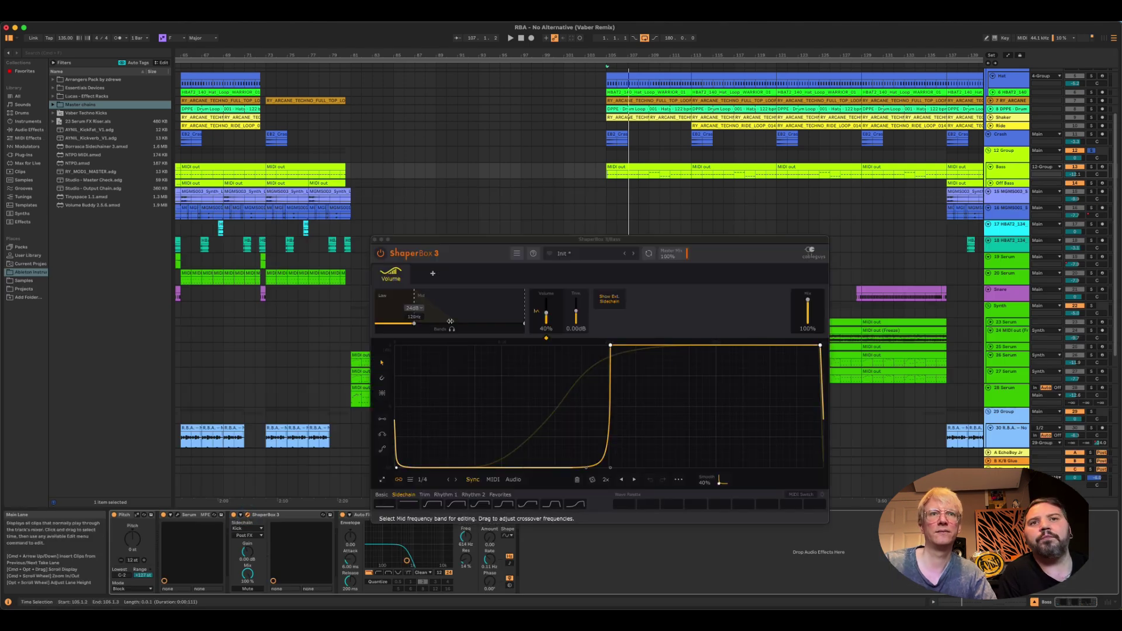
left_click(464, 307)
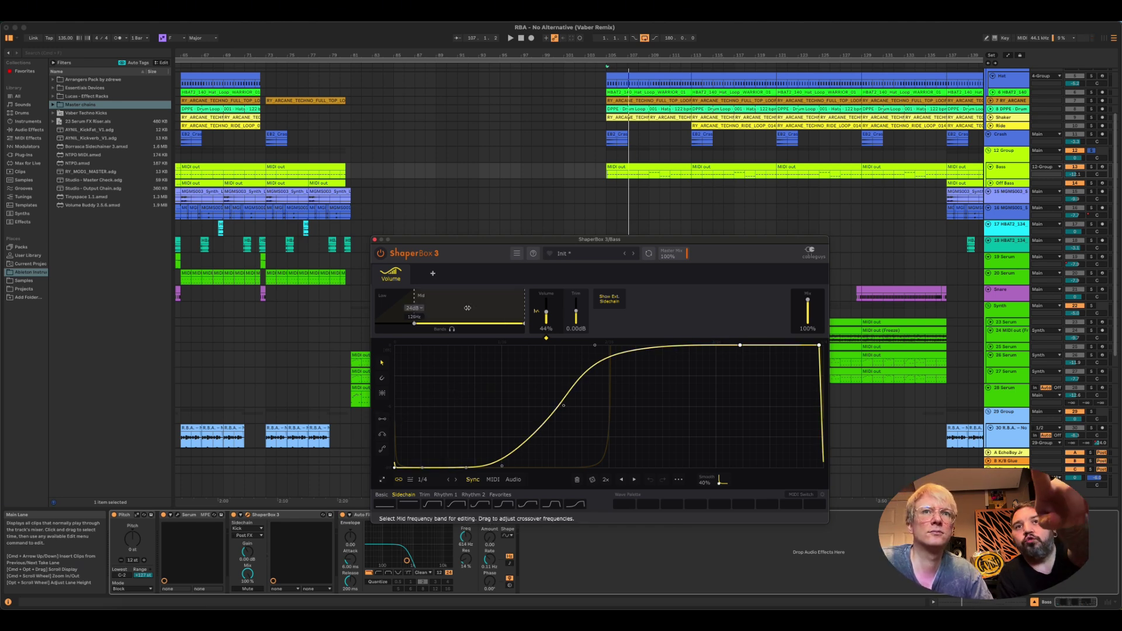
left_click(391, 300)
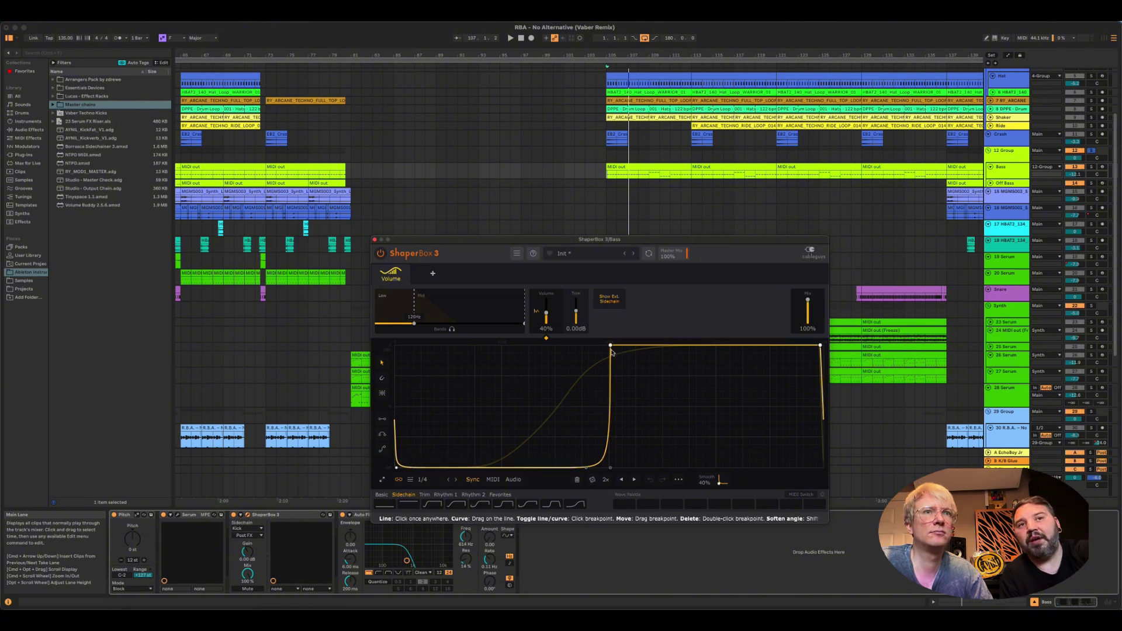
left_click(487, 301)
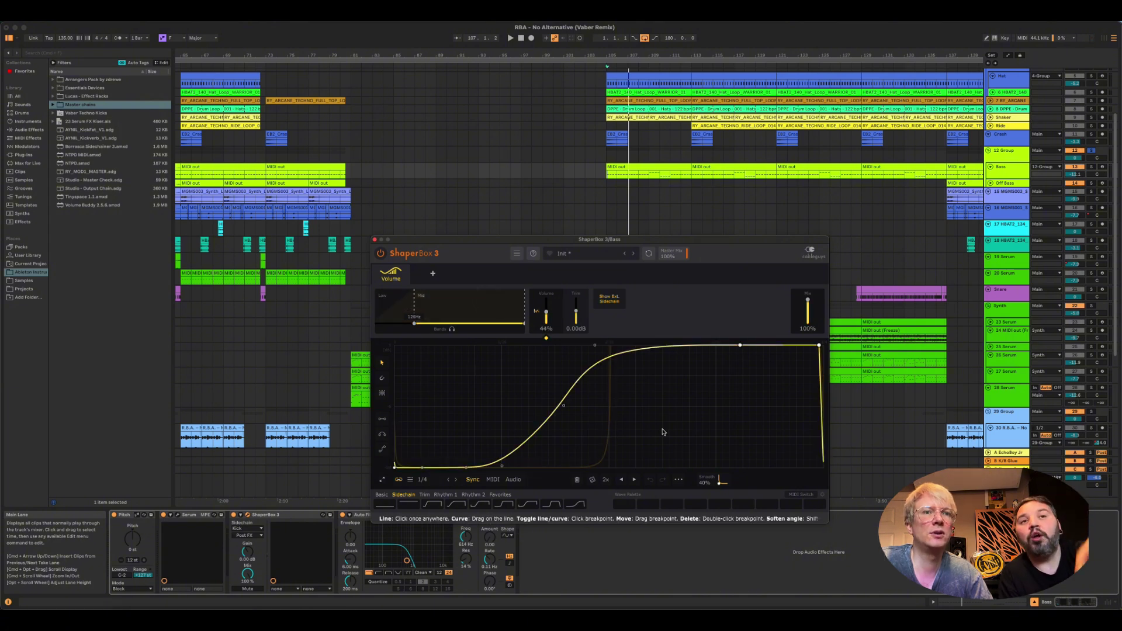
left_click(399, 299)
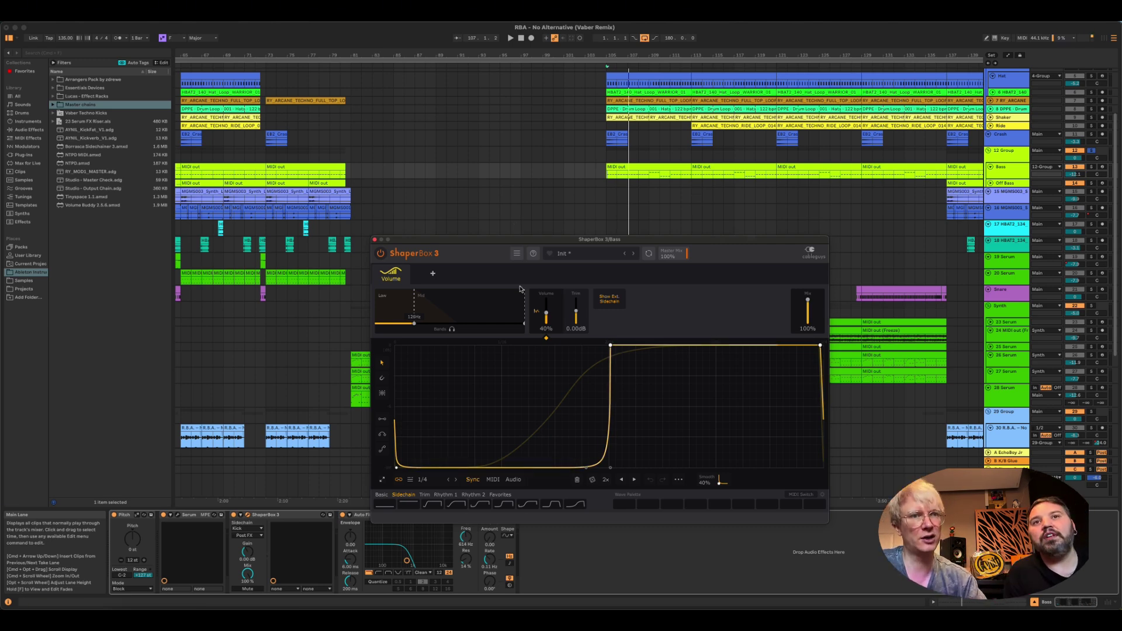
left_click(375, 240)
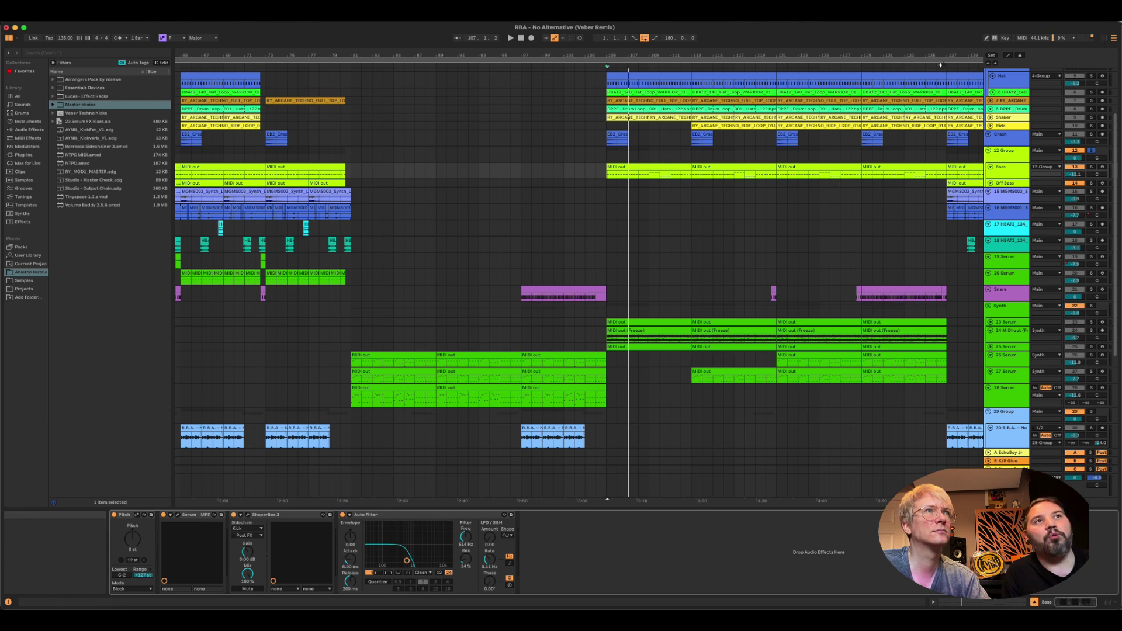
Play the soloed Bass and Off Bass tracks together from bar 137, with the Off Bass track's devices shown
scroll(579, 280, "right", 10)
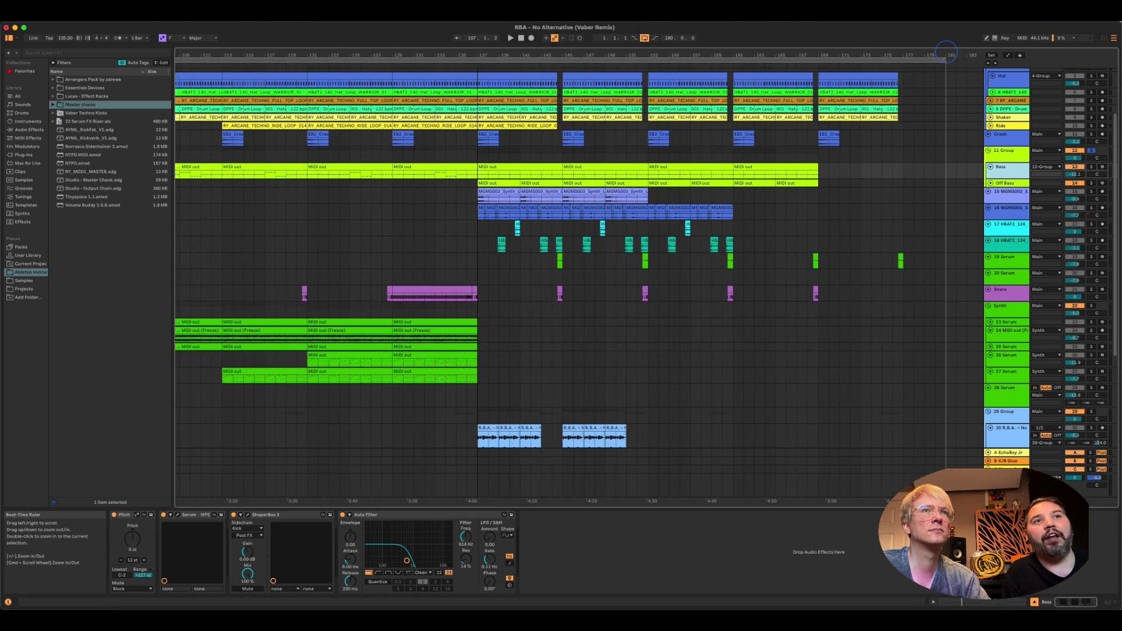
left_click(1006, 184)
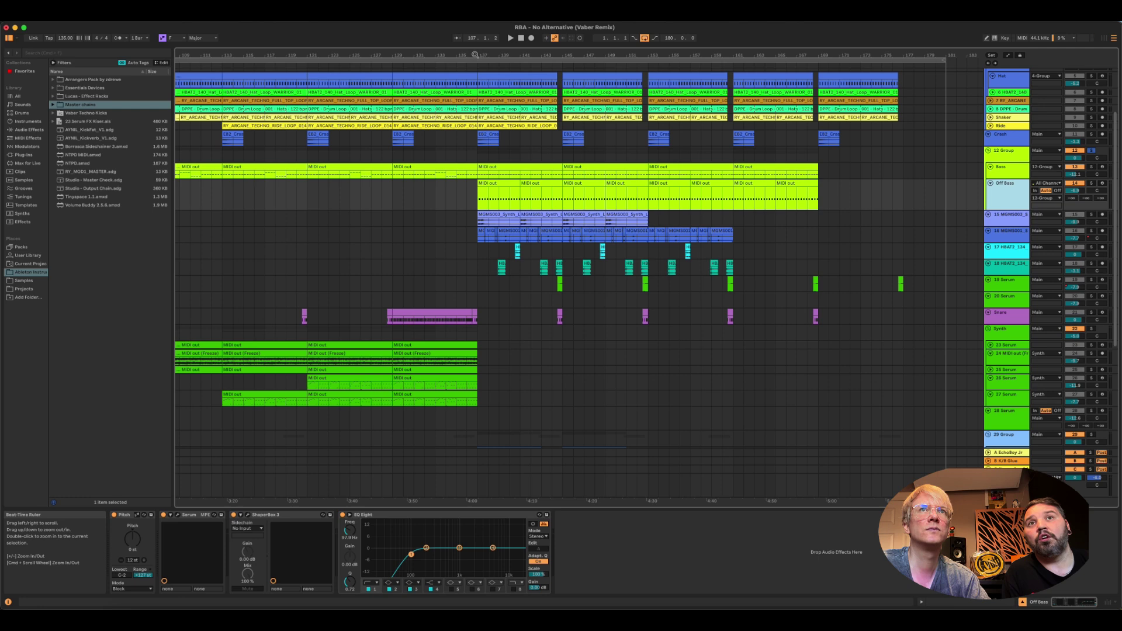
left_click_drag(470, 61, 501, 241)
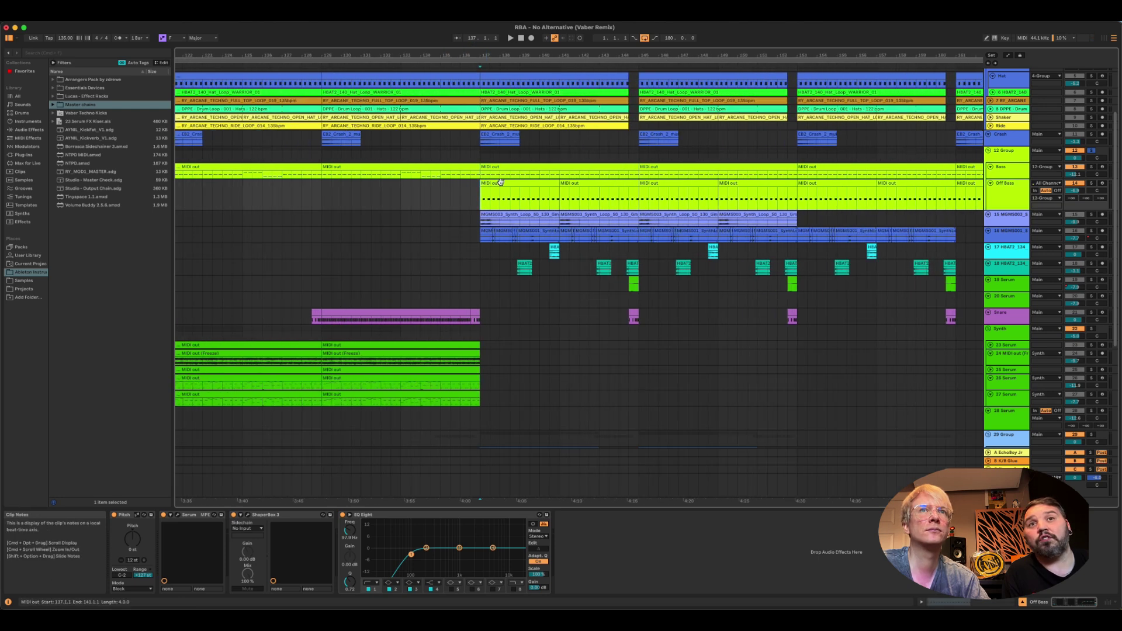
key("space")
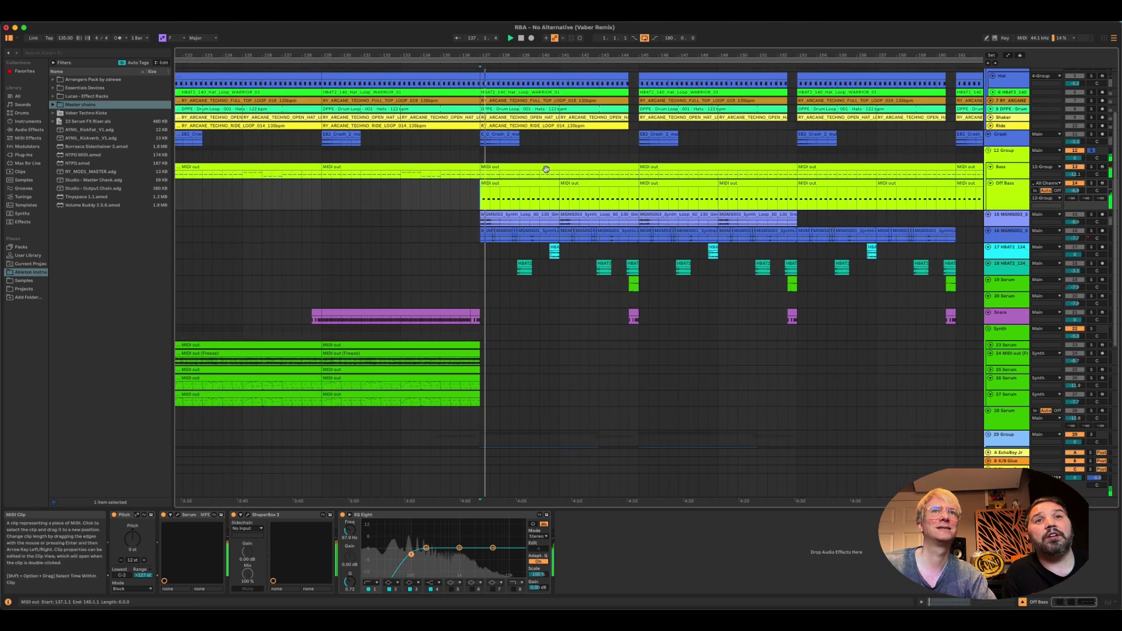
left_click(1078, 185)
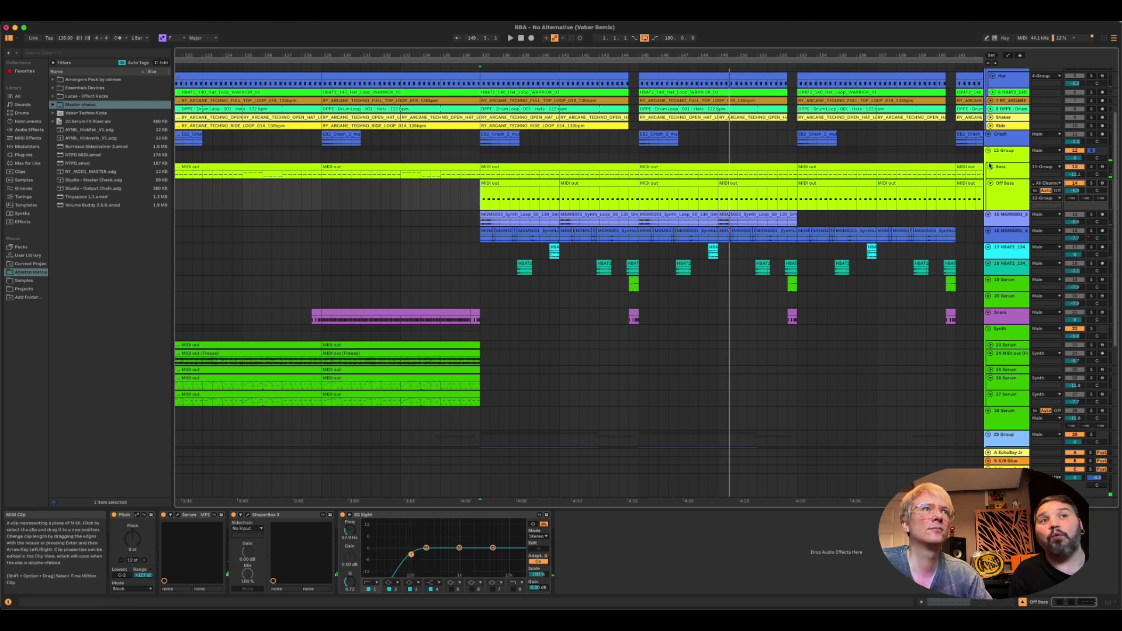
left_click(1017, 191)
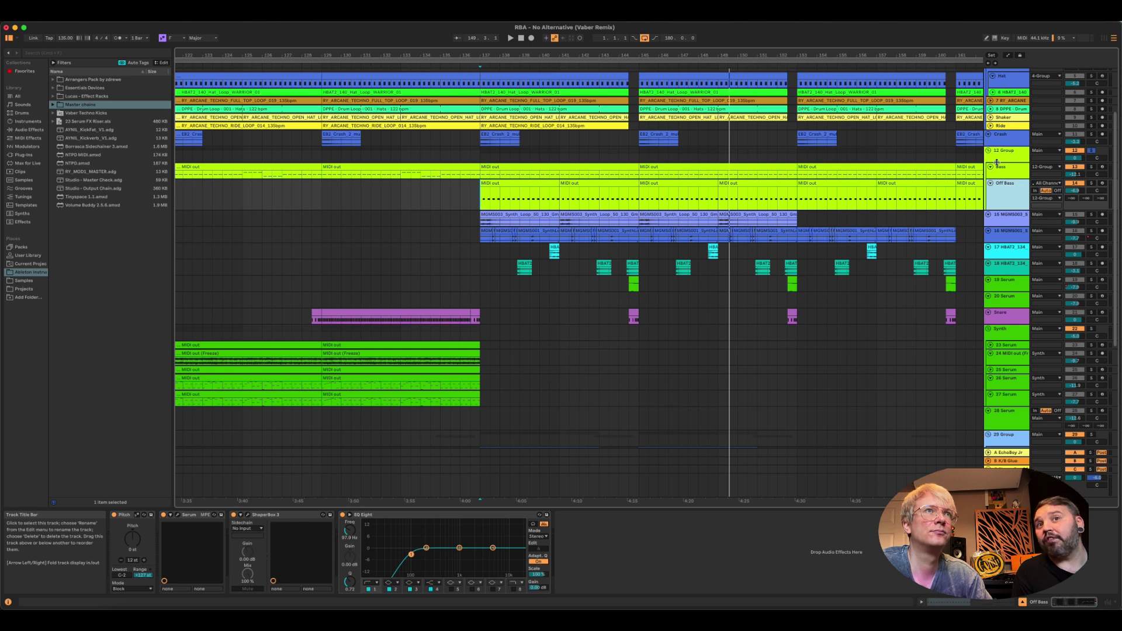
left_click(711, 53)
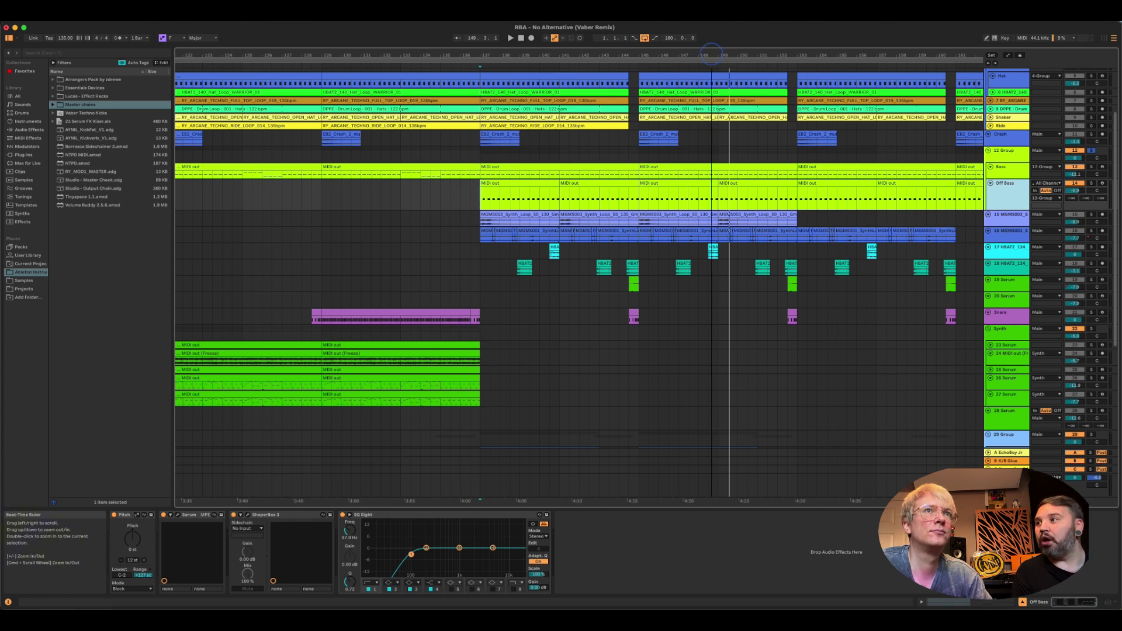
left_click_drag(711, 53, 711, 53)
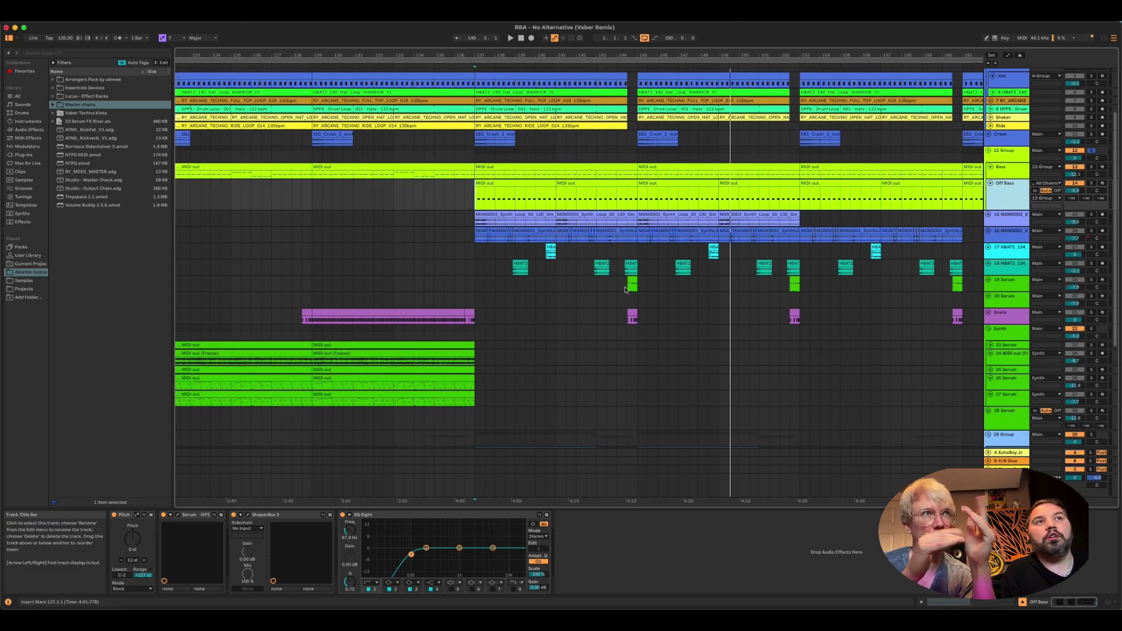
Set the playback start to bar 129 and solo the Kick FX track in addition to the bass group
scroll(610, 270, "left", 5)
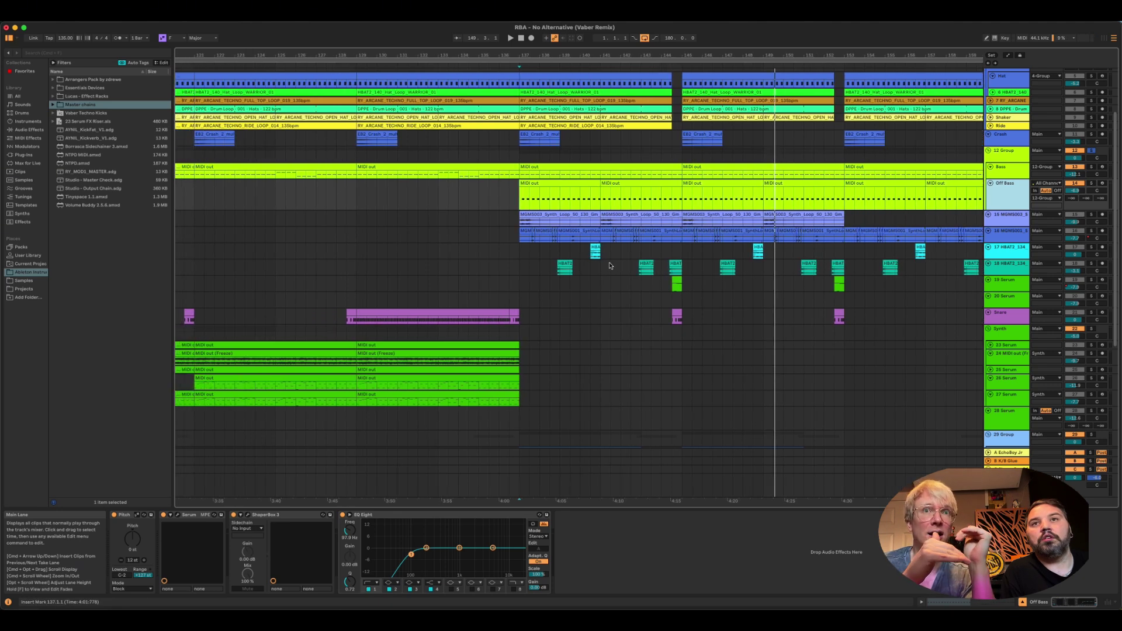
scroll(614, 256, "left", 2)
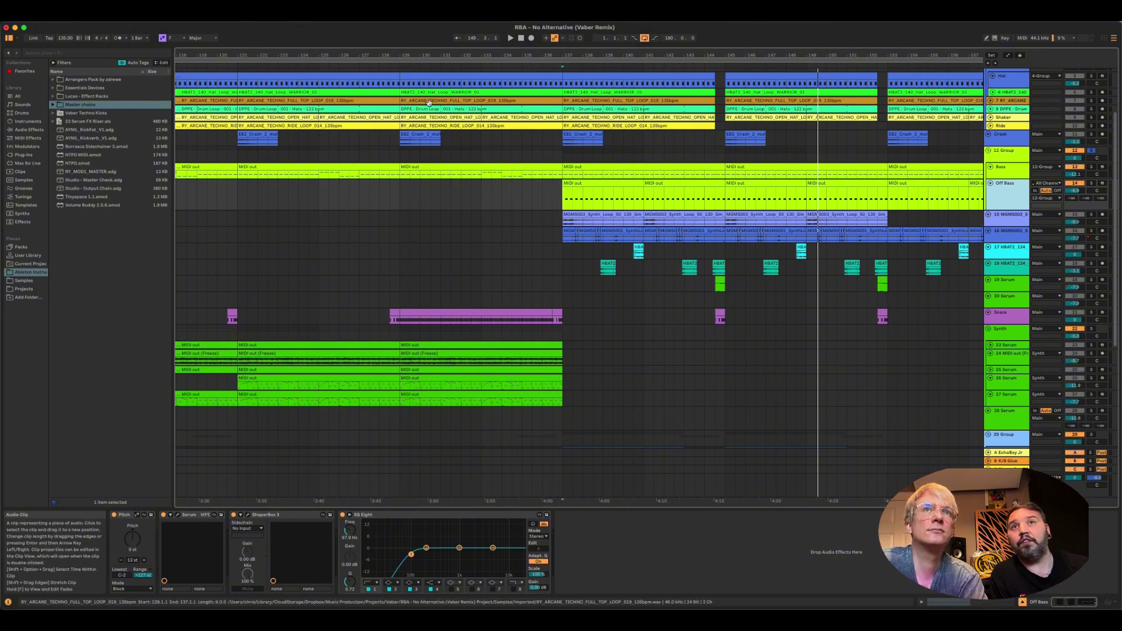
left_click(399, 69)
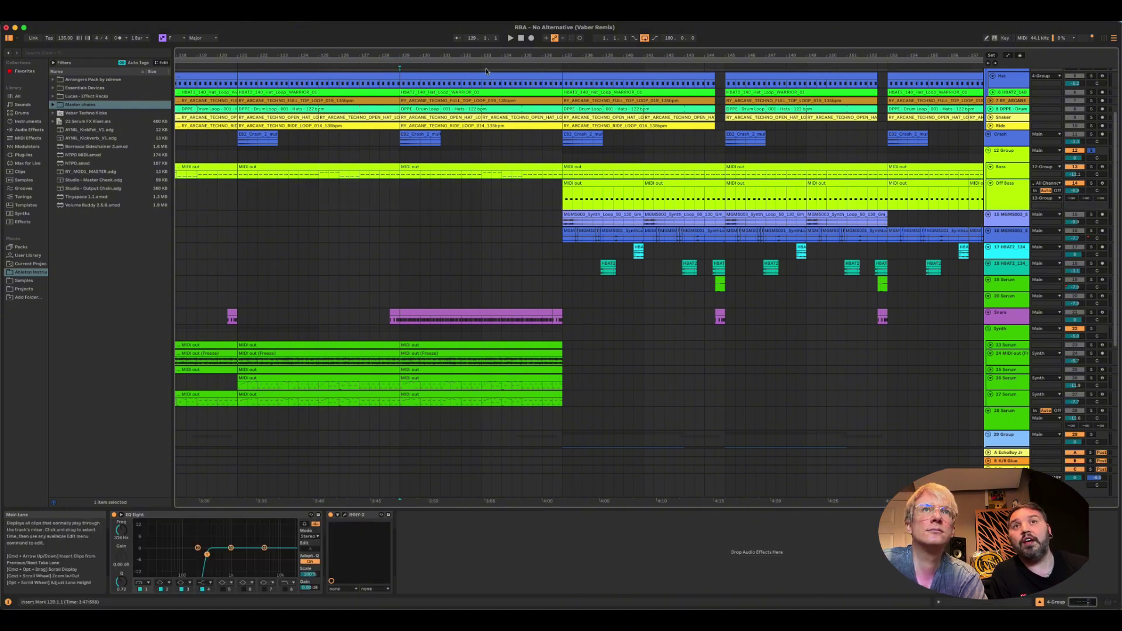
scroll(1091, 155, "up", 3)
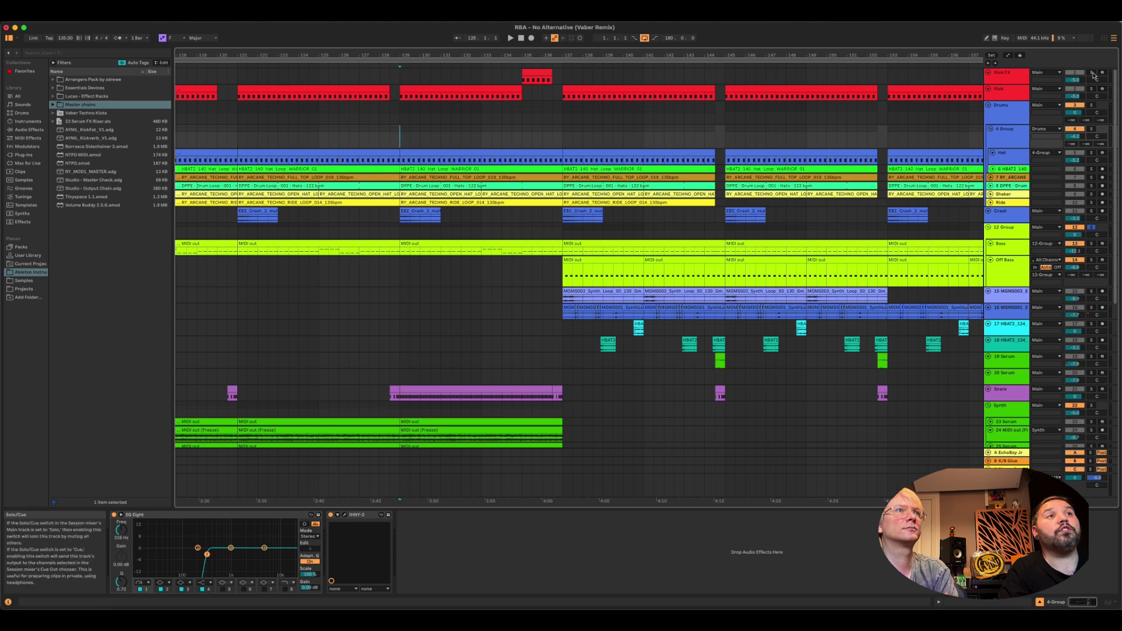
left_click(1092, 73)
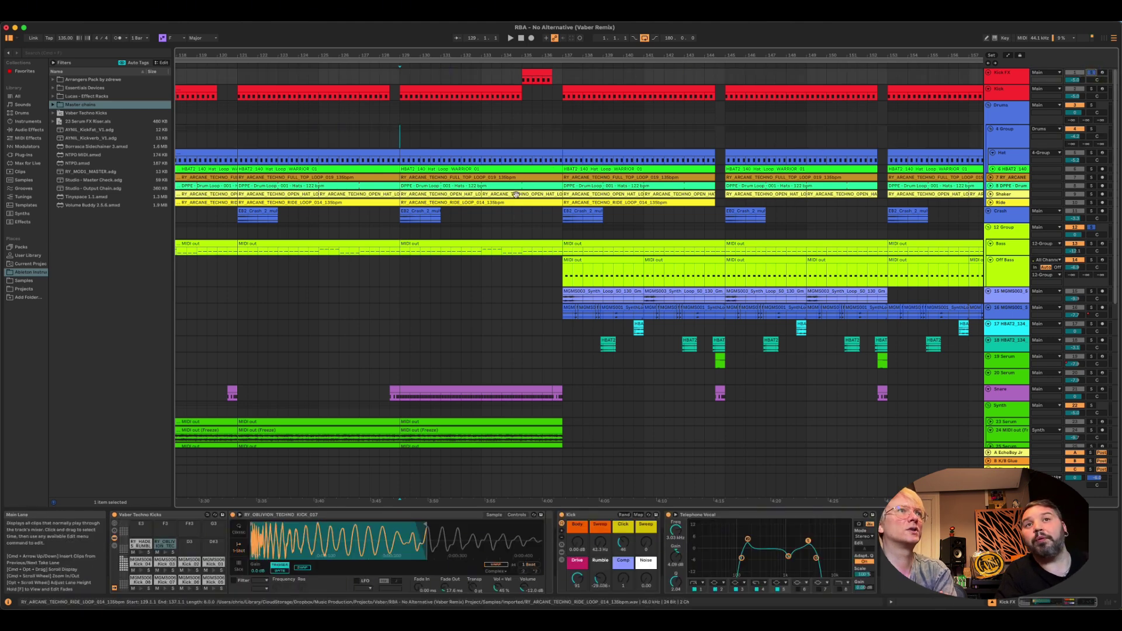
Solo the Kick track alongside the bass group, play them together, and set the playback start to bar 133
left_click(1089, 90)
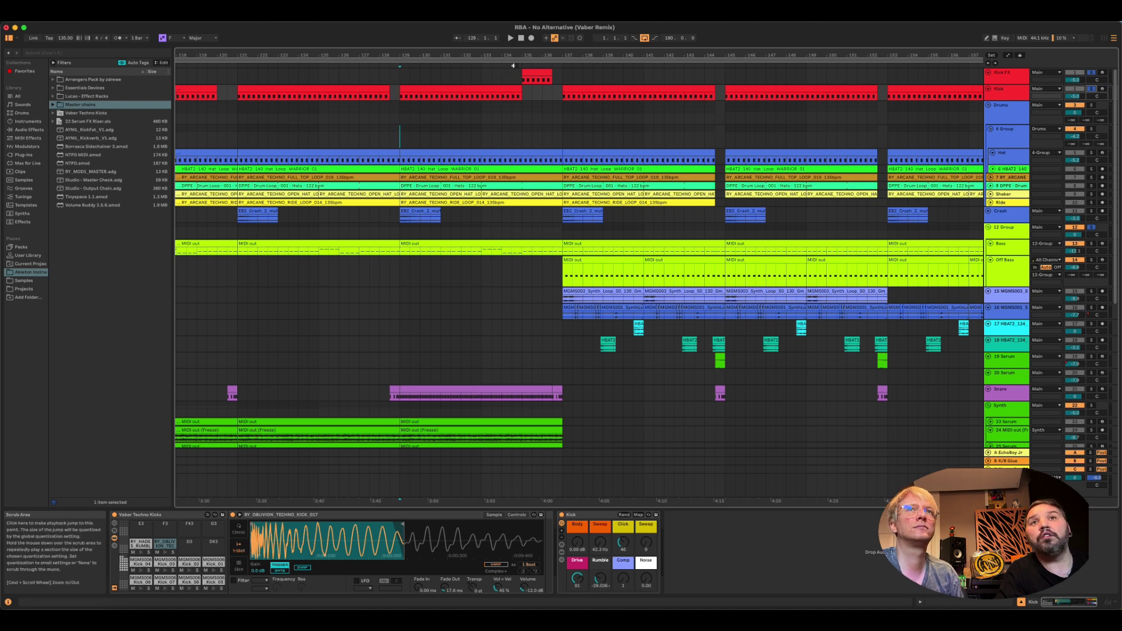
left_click(482, 66)
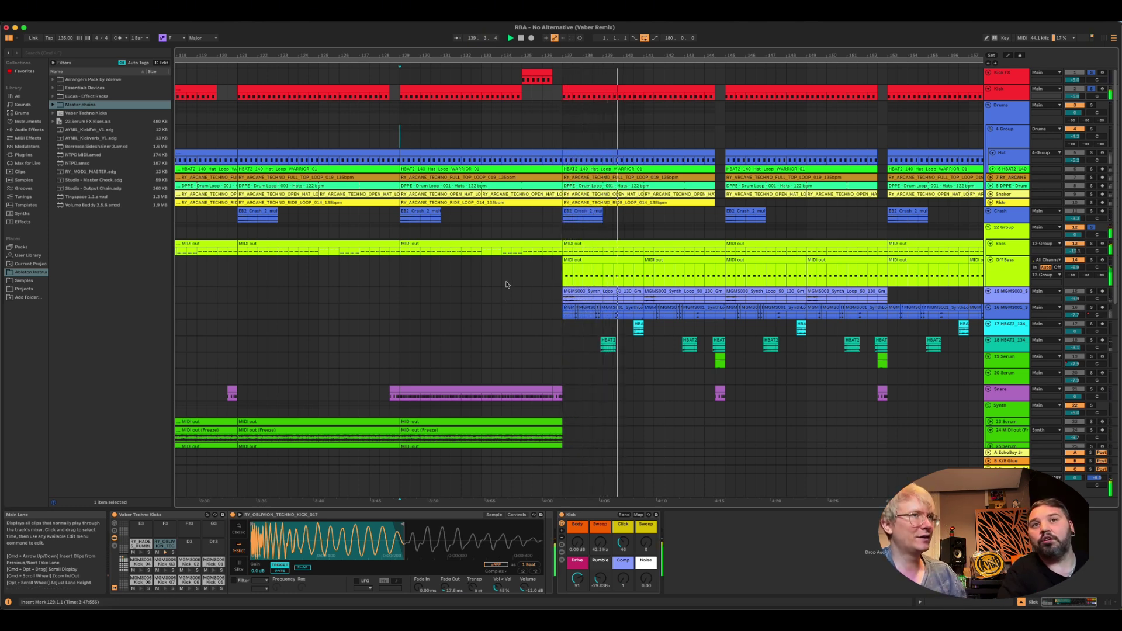
left_click(469, 270)
key("space")
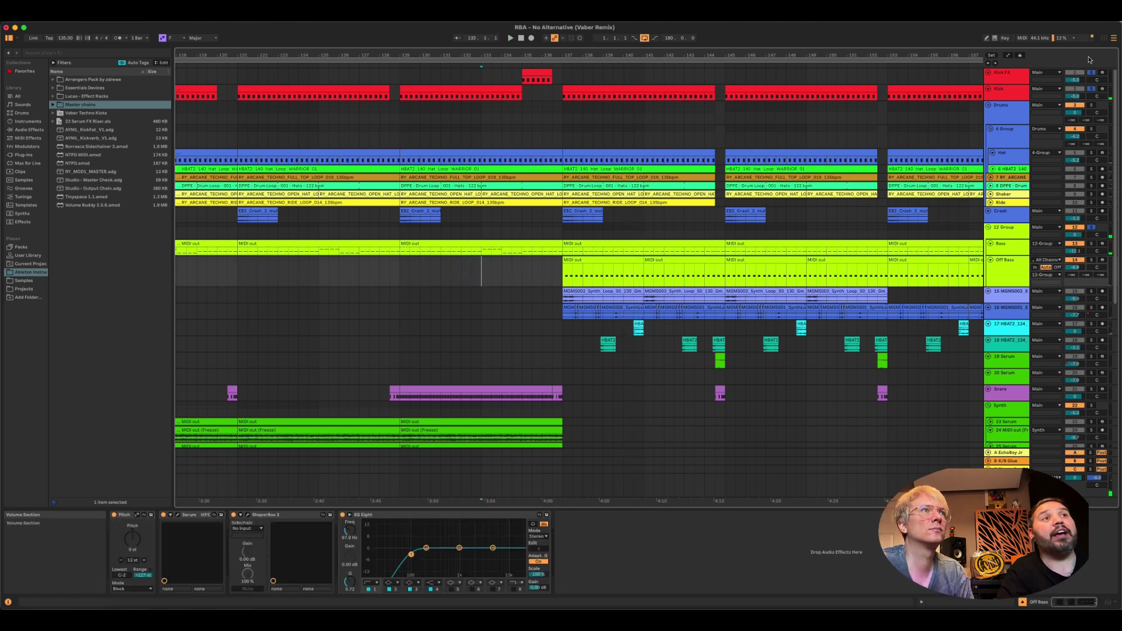
Clear the track solos and play the full mix from bar 133
left_click(1090, 72)
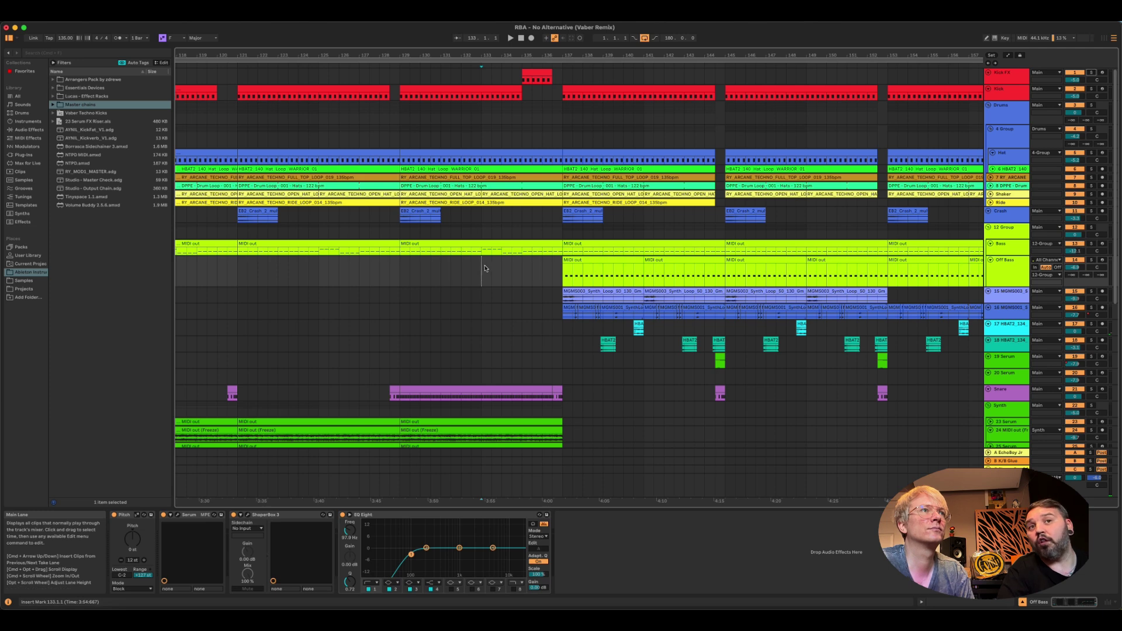
key("space")
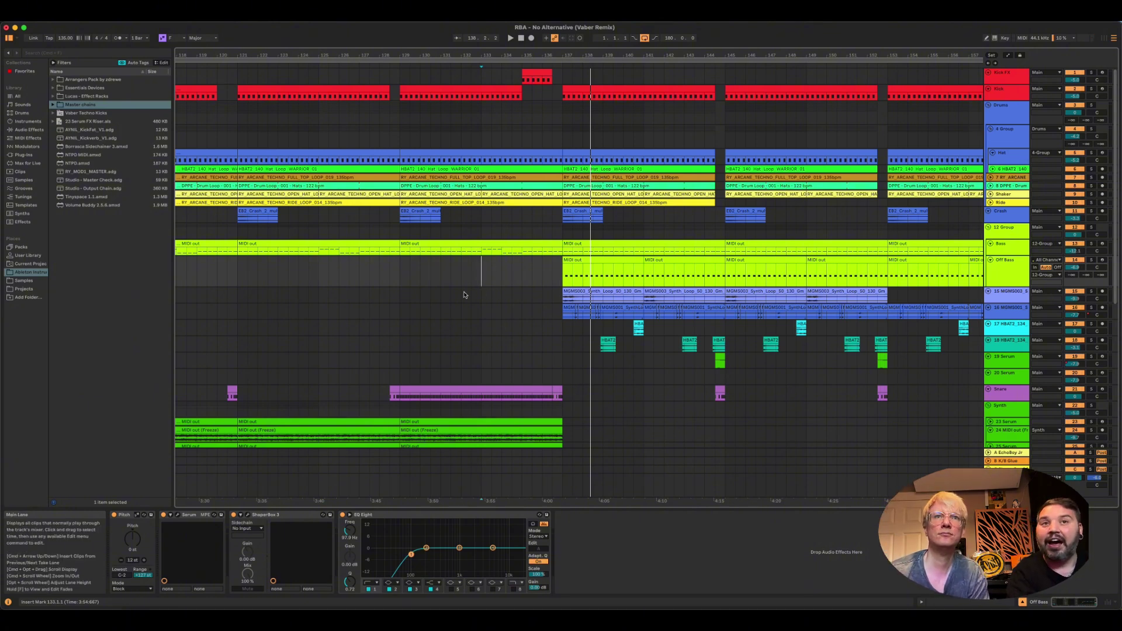
Open the first Off Bass clip, at bar 137, in the note editor
key("minus")
key("minus")
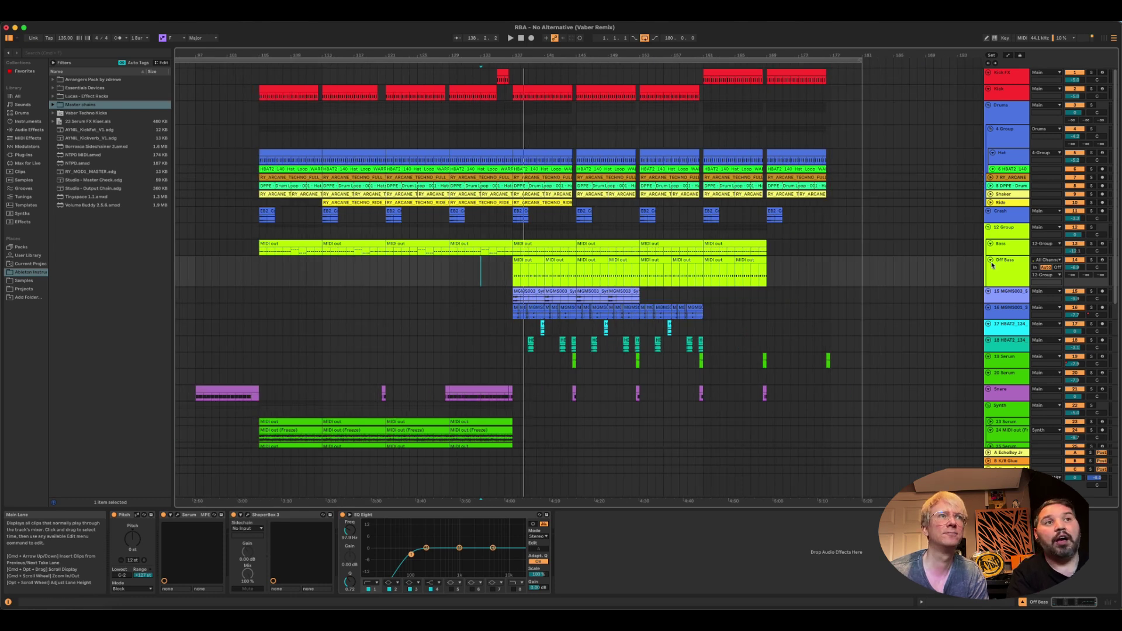
double_click(529, 263)
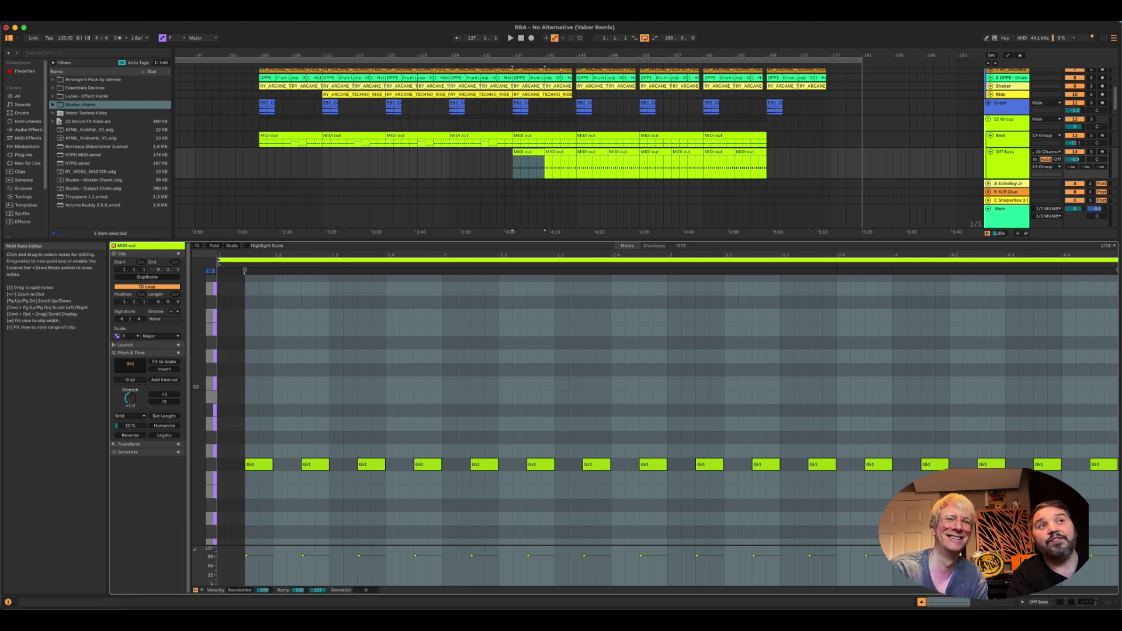
Solo the Off Bass and Kick tracks and play them together from bar 137
scroll(1056, 172, "down", 2)
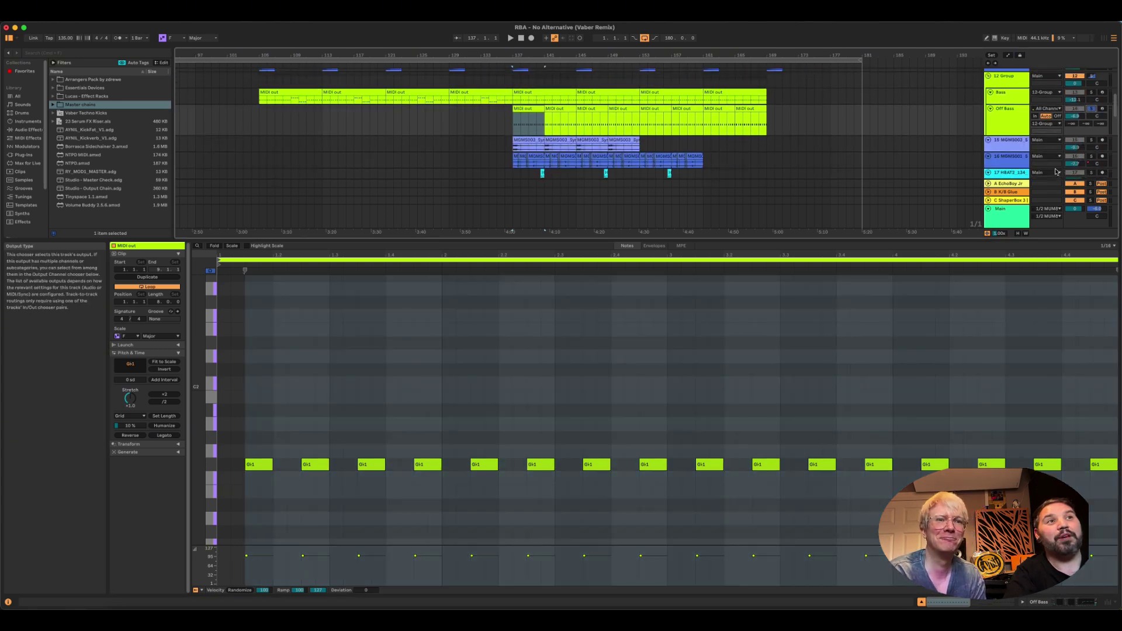
scroll(1056, 172, "up", 5)
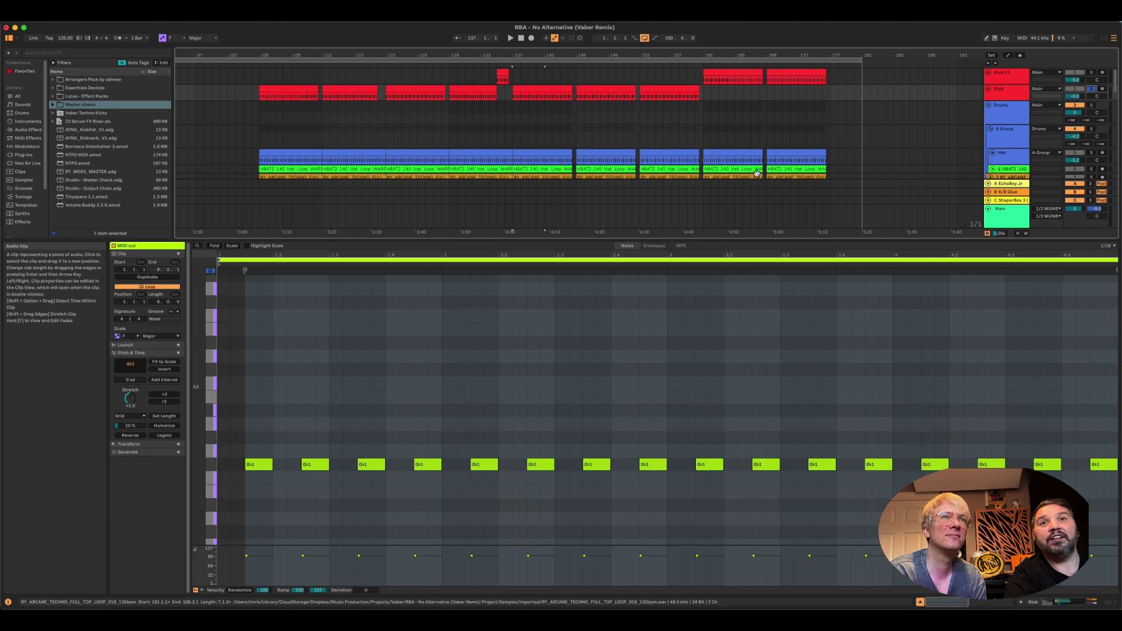
scroll(566, 139, "down", 5)
left_click(515, 107)
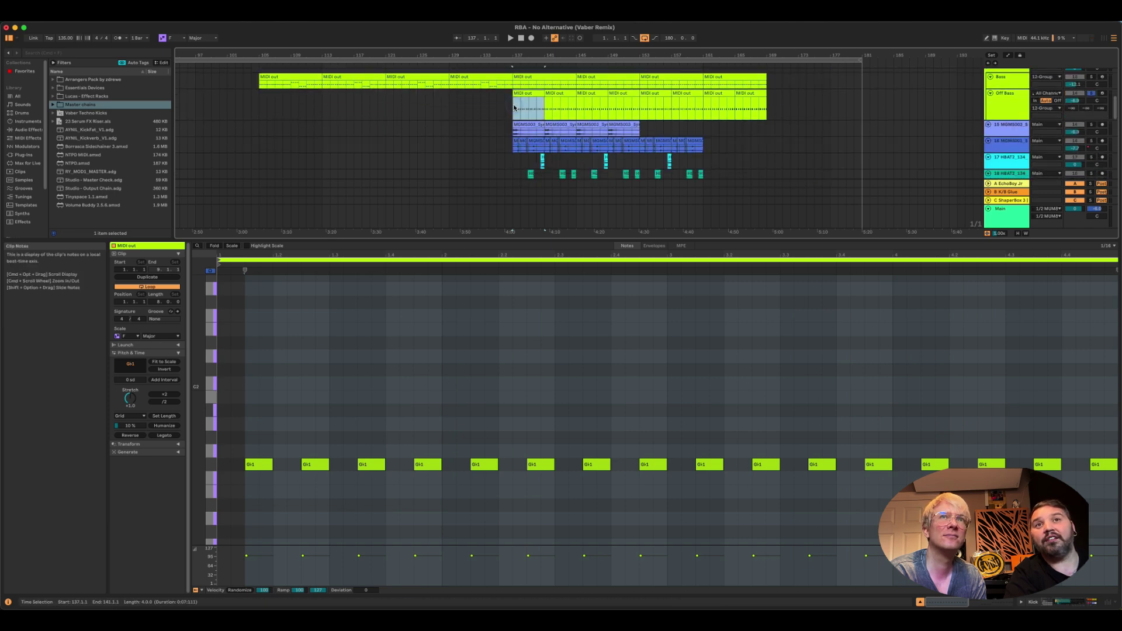
left_click(515, 110)
key("space")
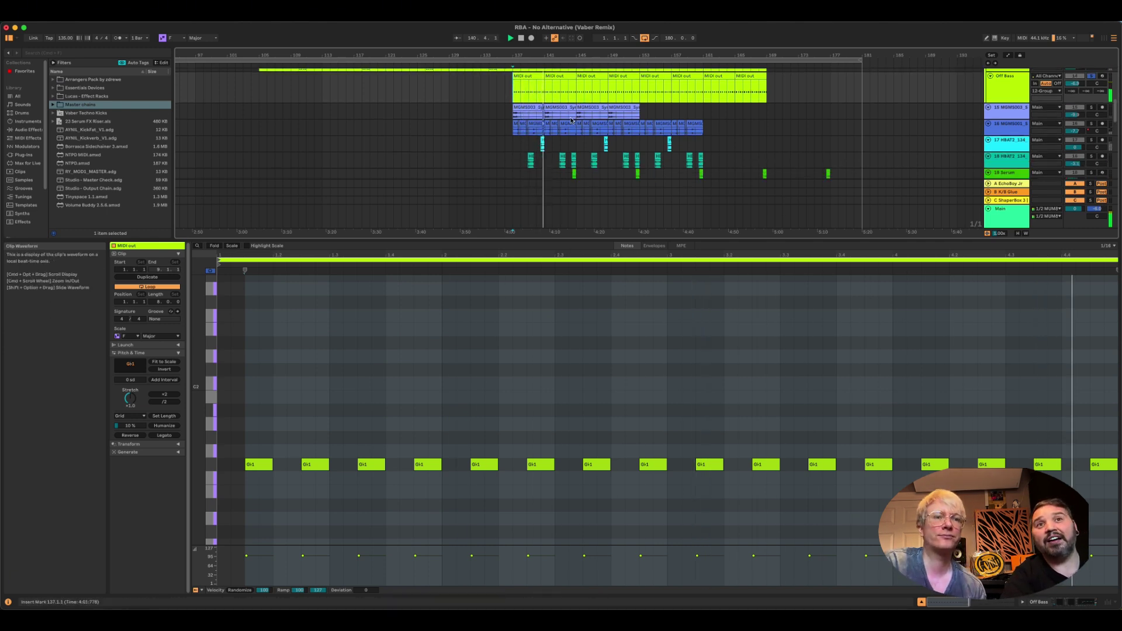
Add the Bass track to the solo during playback, then reselect the first Off Bass clip to show its notes
scroll(564, 131, "up", 3)
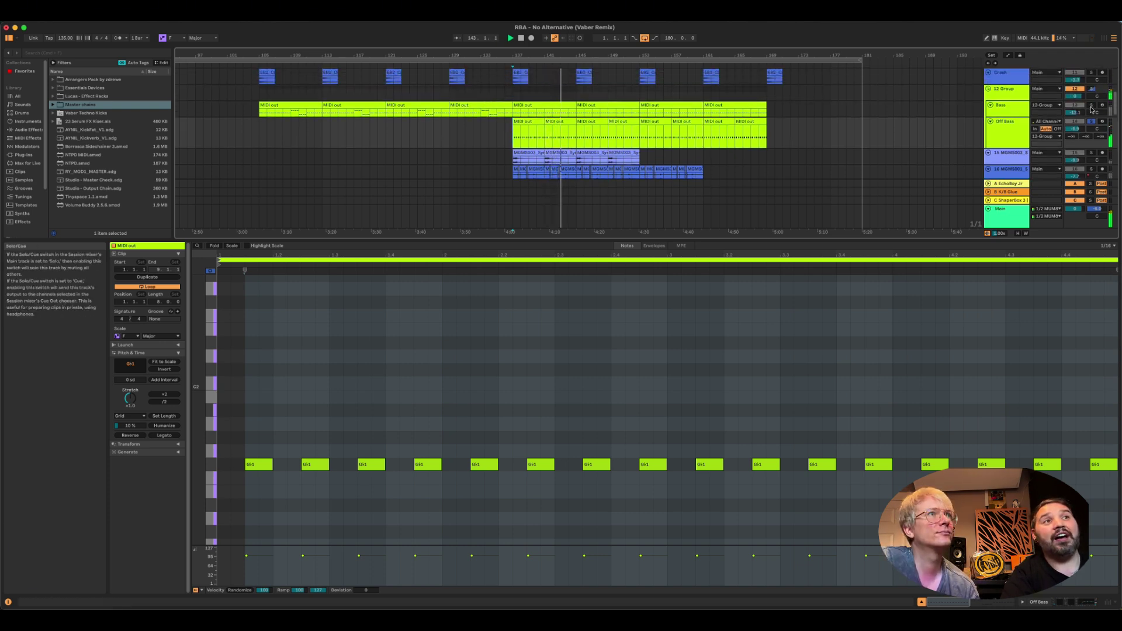
left_click(1092, 105)
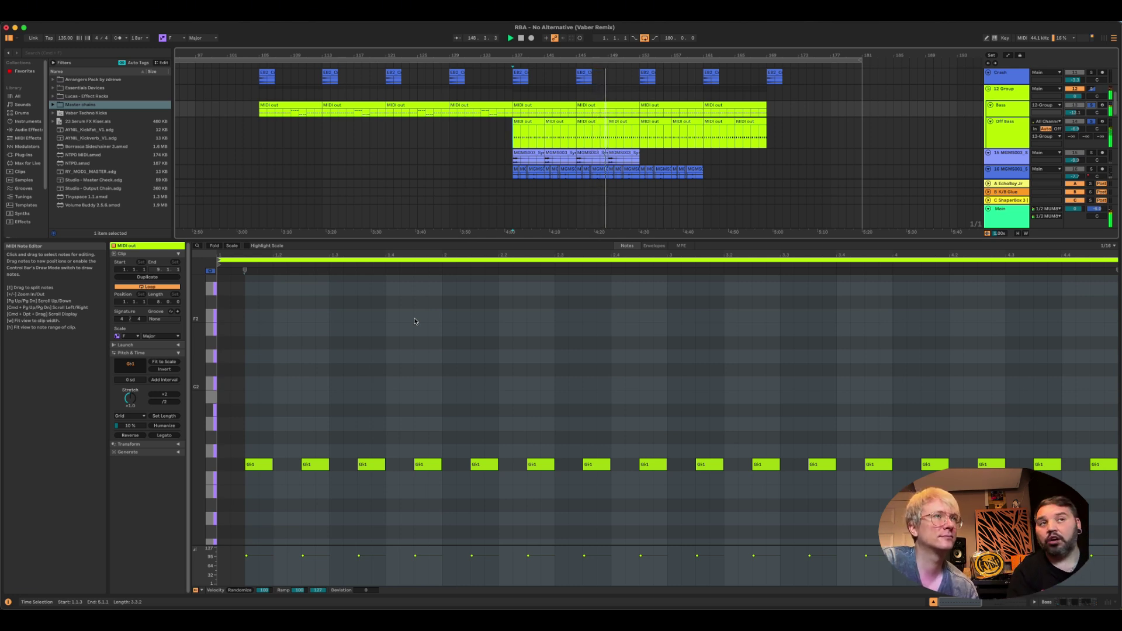
left_click(520, 129)
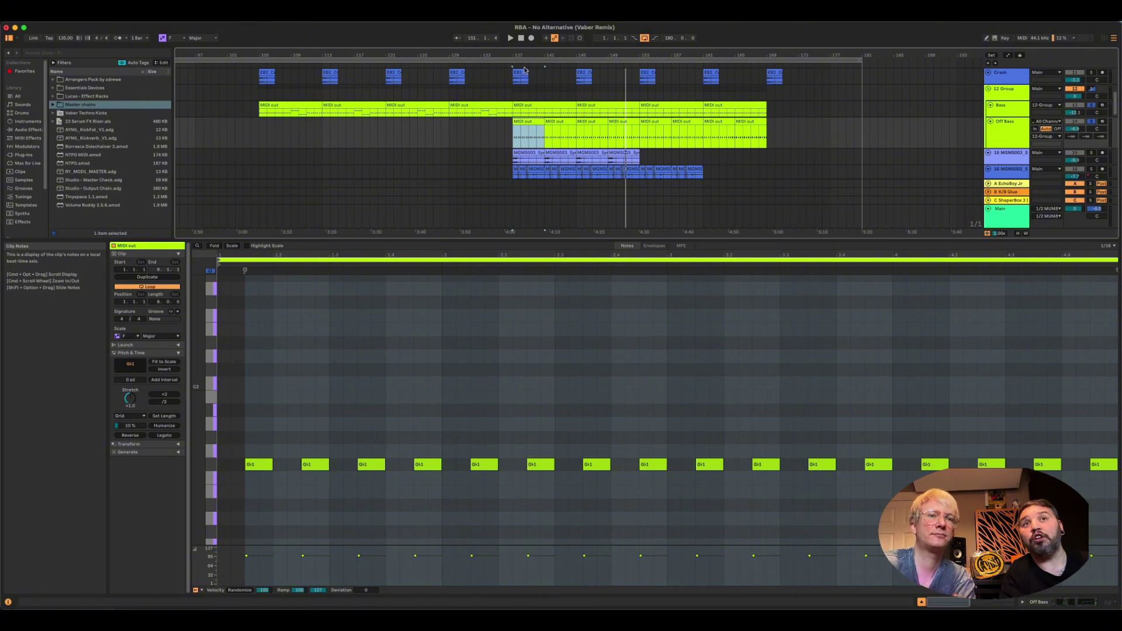
left_click(514, 98)
left_click(531, 122)
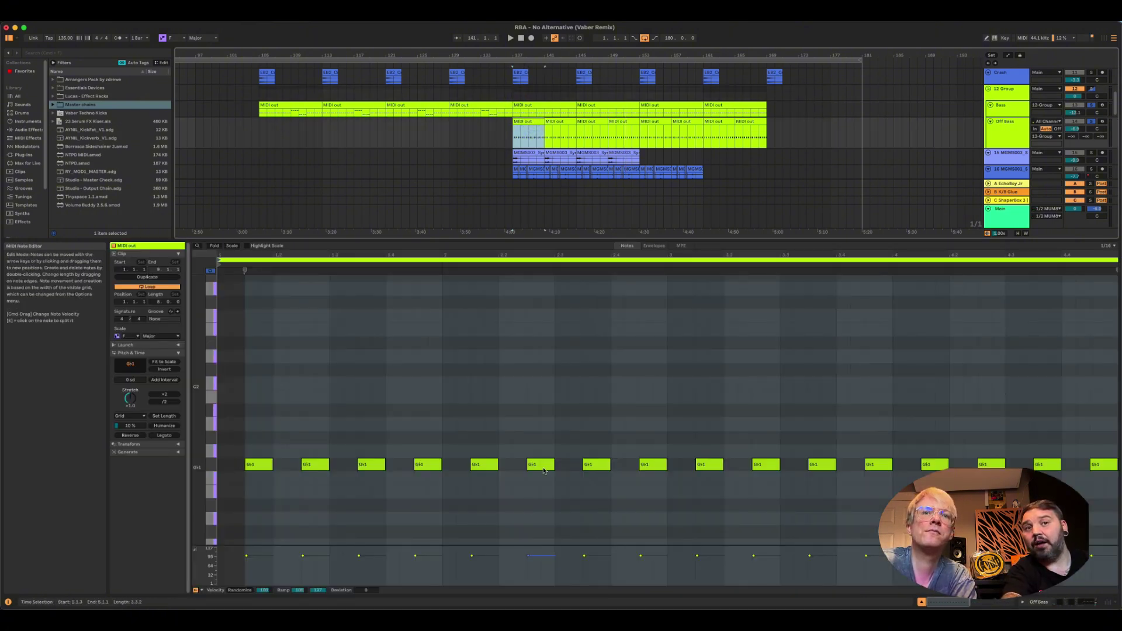
Compare the device chains of the Off Bass track, the Bass track and the 12 Group
left_click(1010, 137)
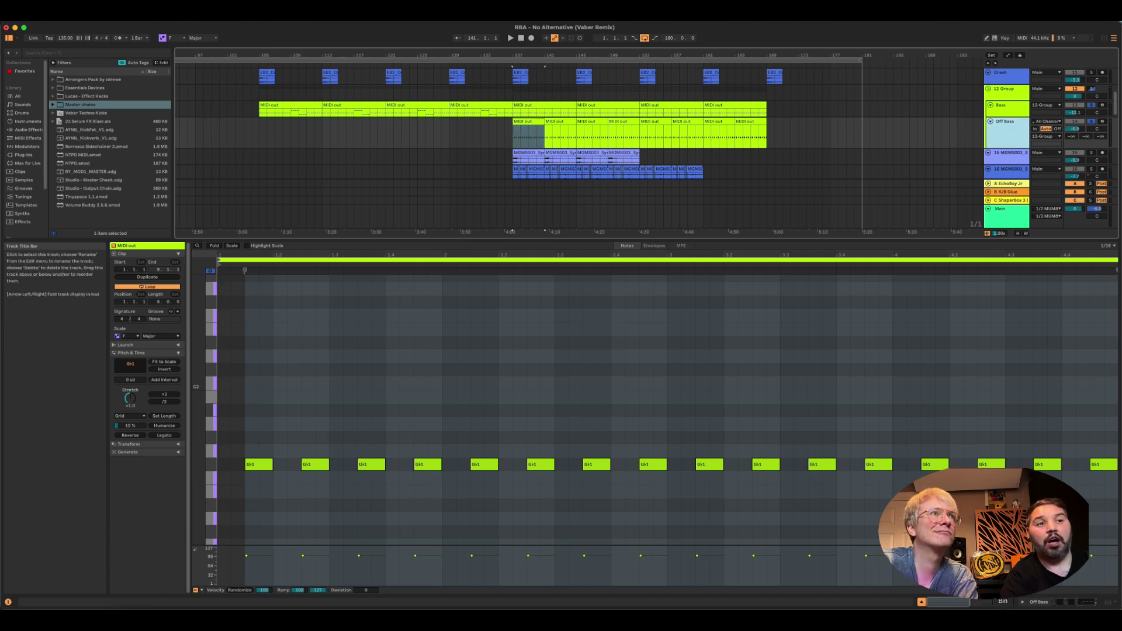
key("shift+Tab")
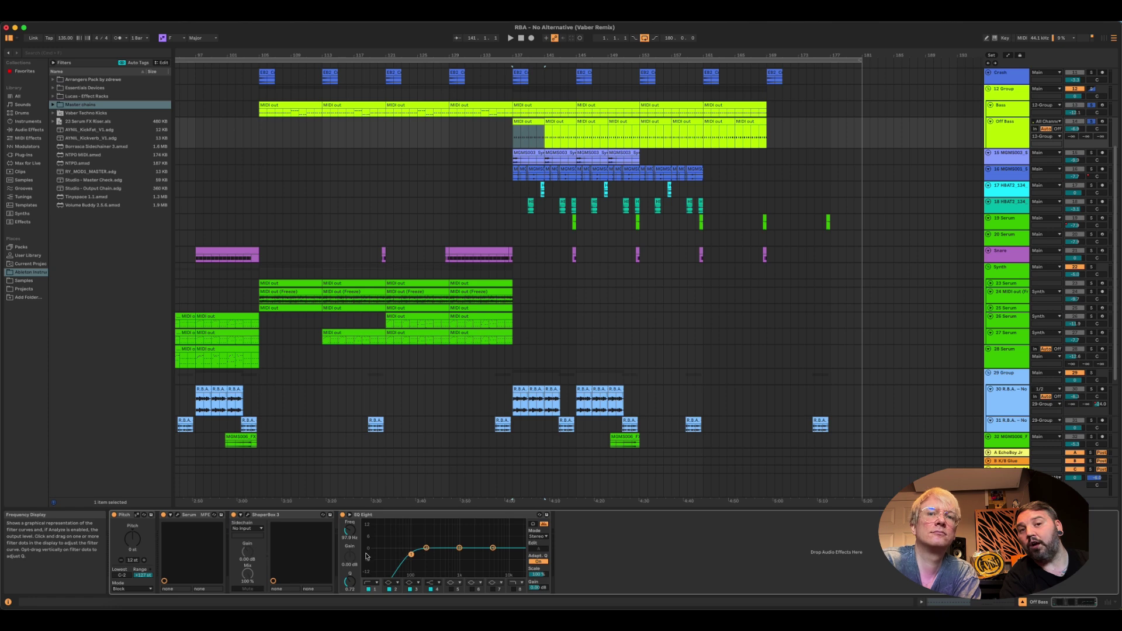
left_click(550, 112)
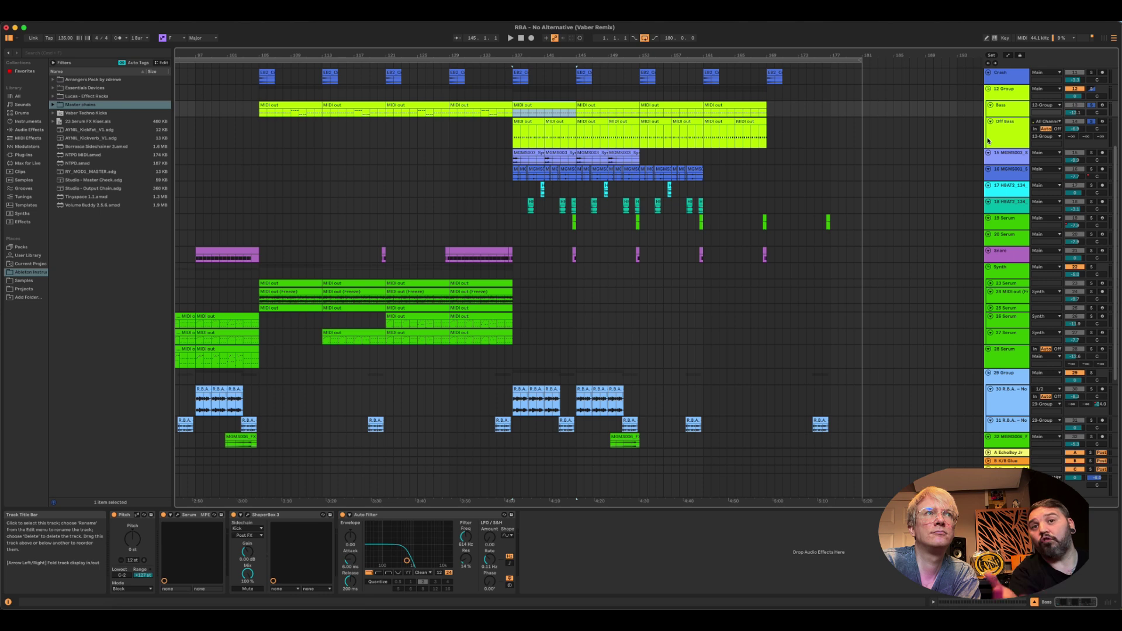
left_click(1014, 95)
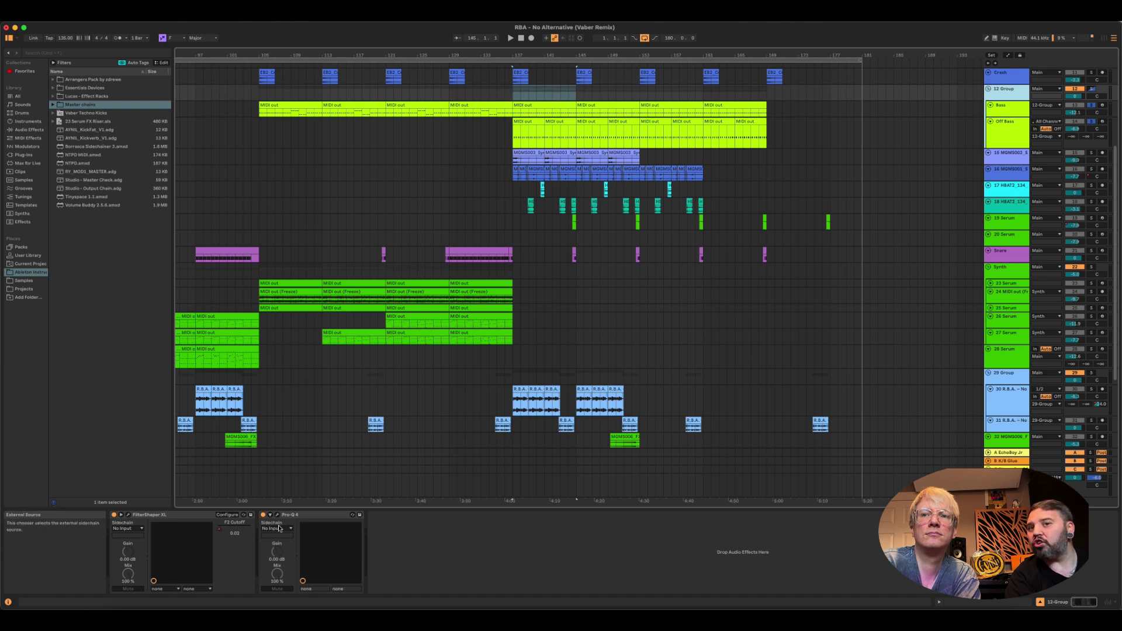
Play the soloed basses and kick from bar 137, examine the low-cut curve in the 12 Group's Pro-Q 4, and close it
left_click(509, 129)
key("space")
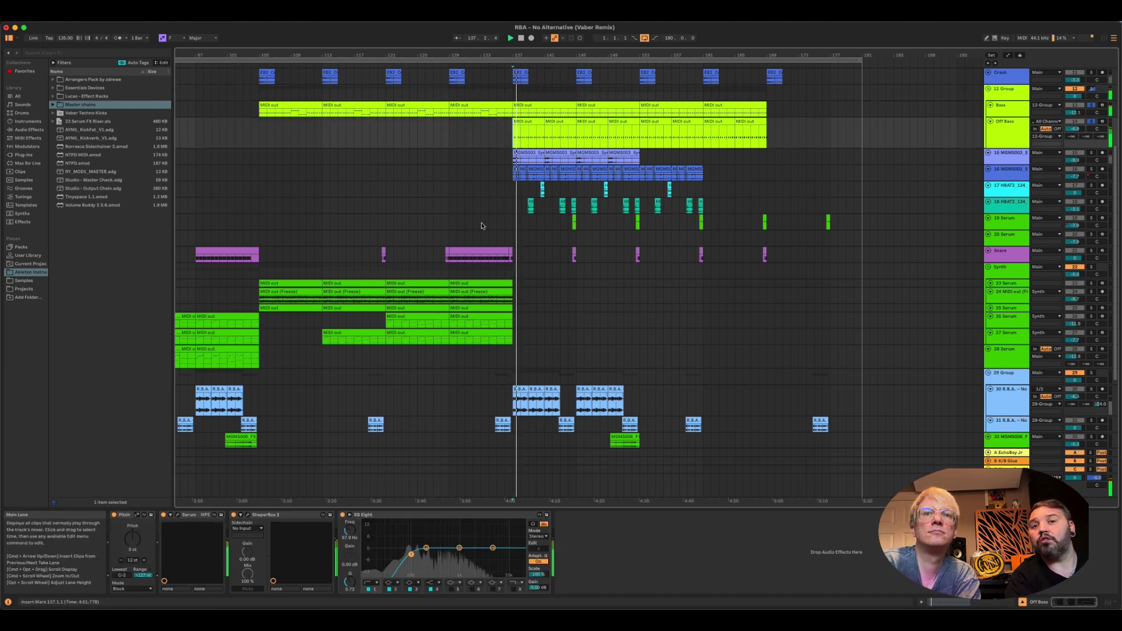
left_click(515, 92)
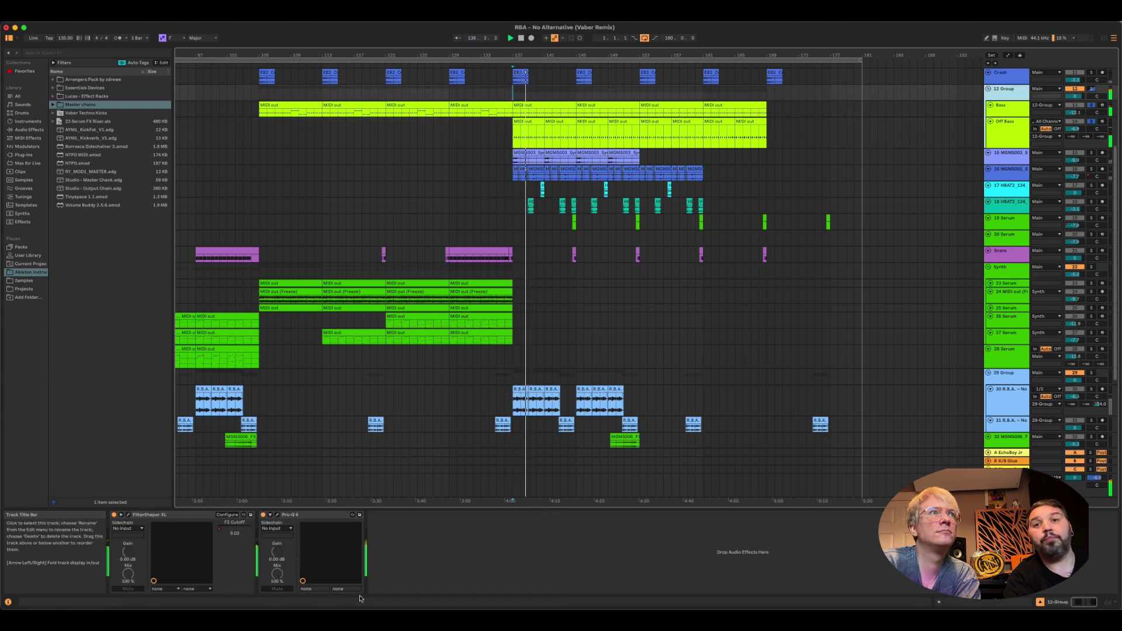
left_click(278, 515)
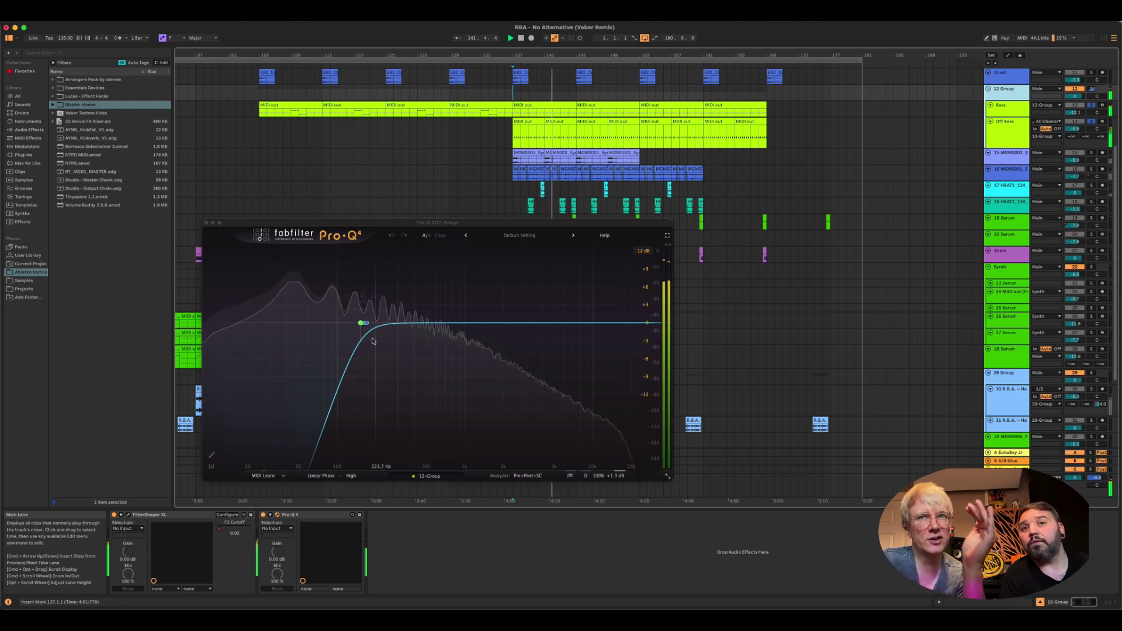
mouse_move(358, 320)
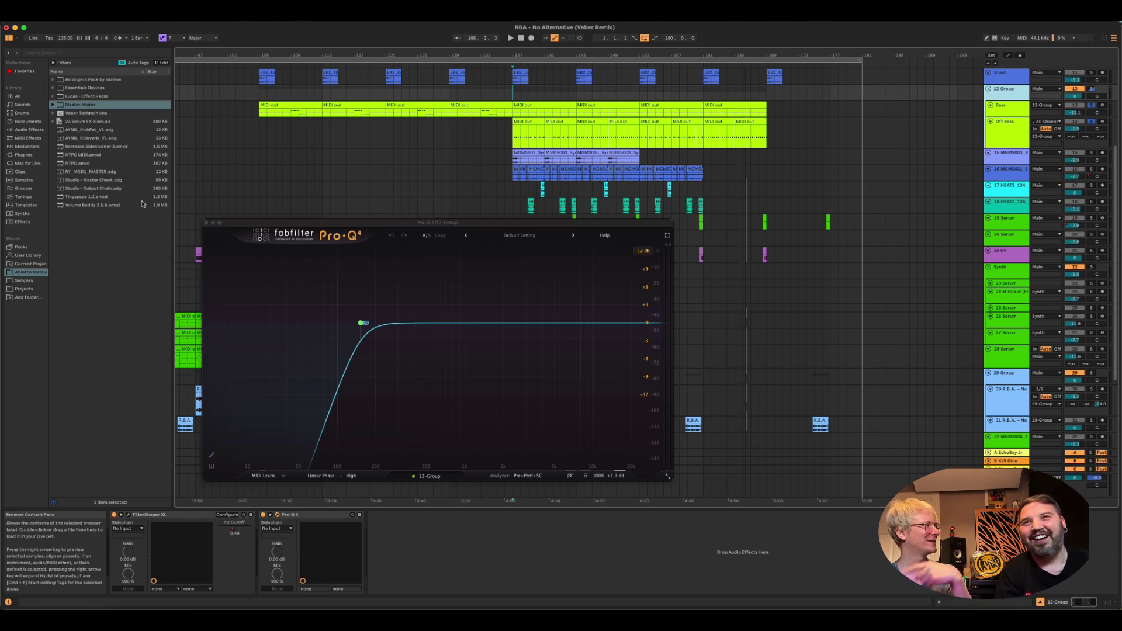
left_click(205, 224)
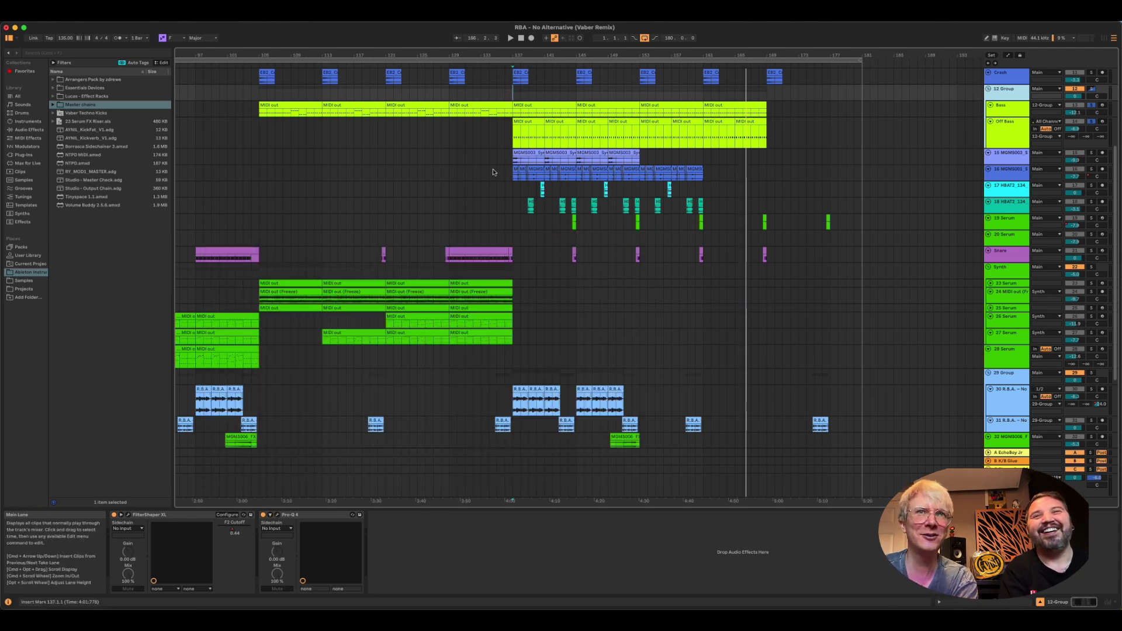
Play the soloed kick and bass tracks from bar 19 in the early part of the arrangement
scroll(493, 176, "up", 5)
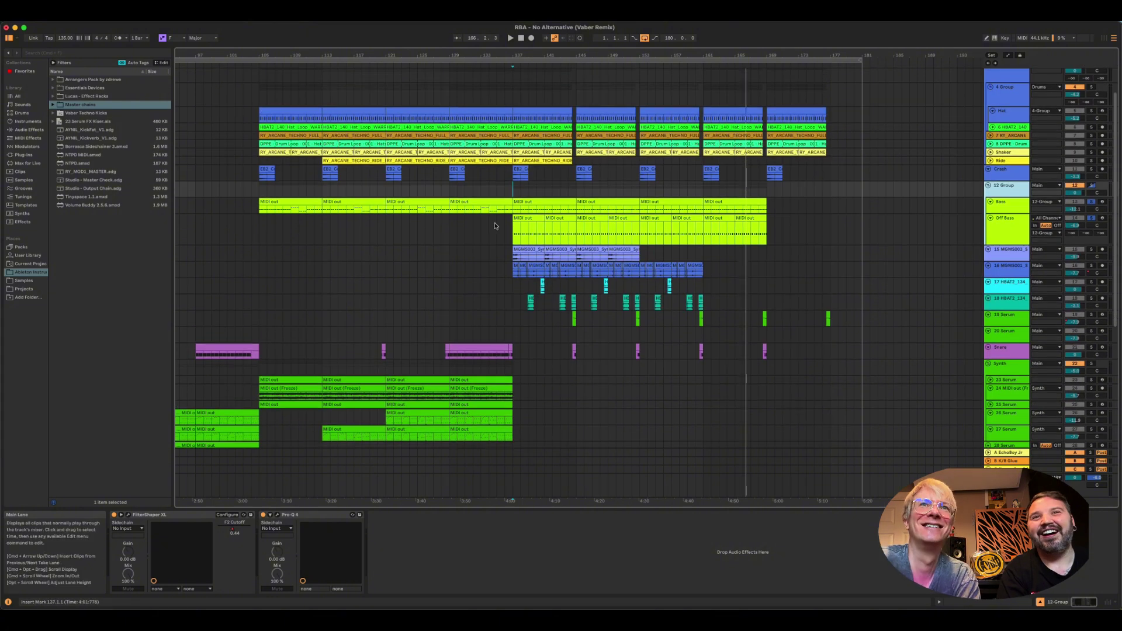
scroll(494, 225, "up", 3)
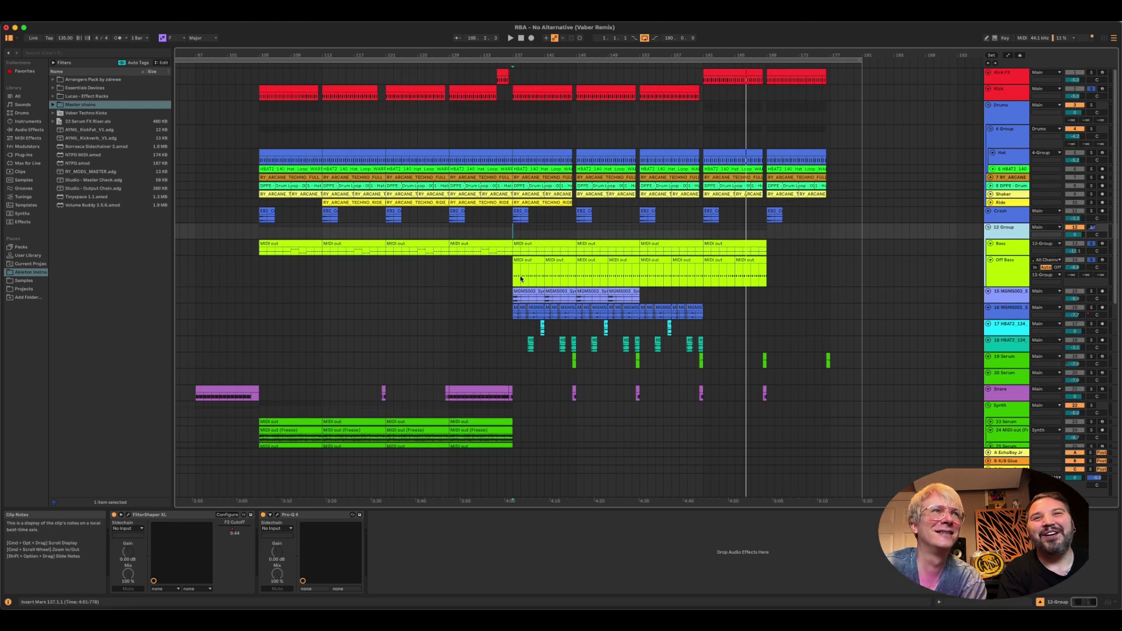
left_click(507, 270)
scroll(507, 270, "right", 1)
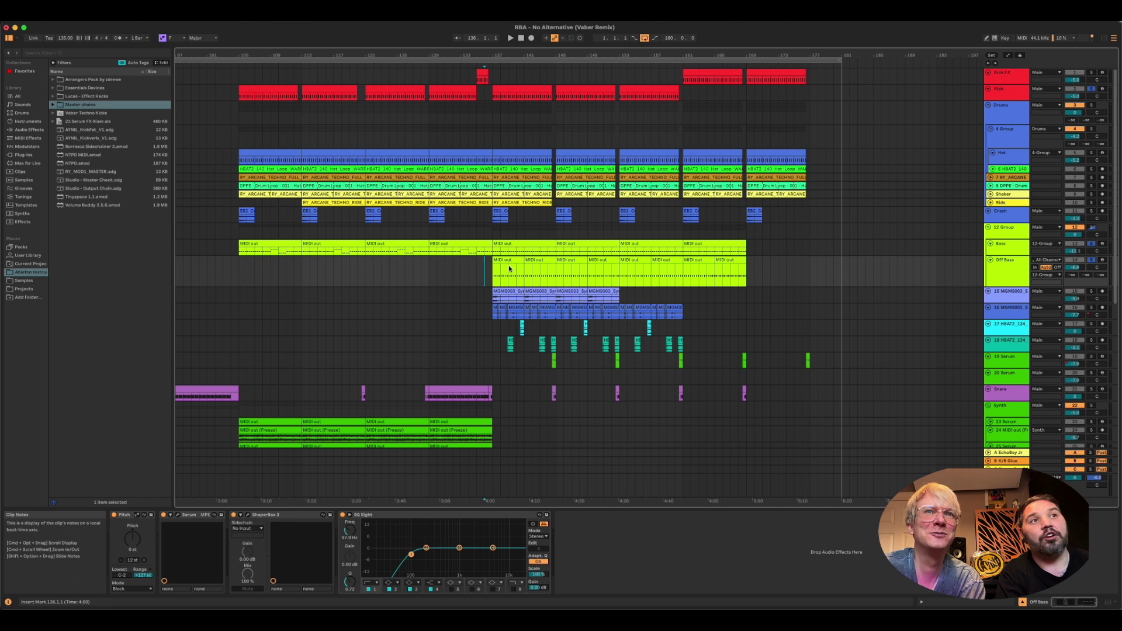
scroll(502, 271, "left", 3)
scroll(500, 271, "left", 15)
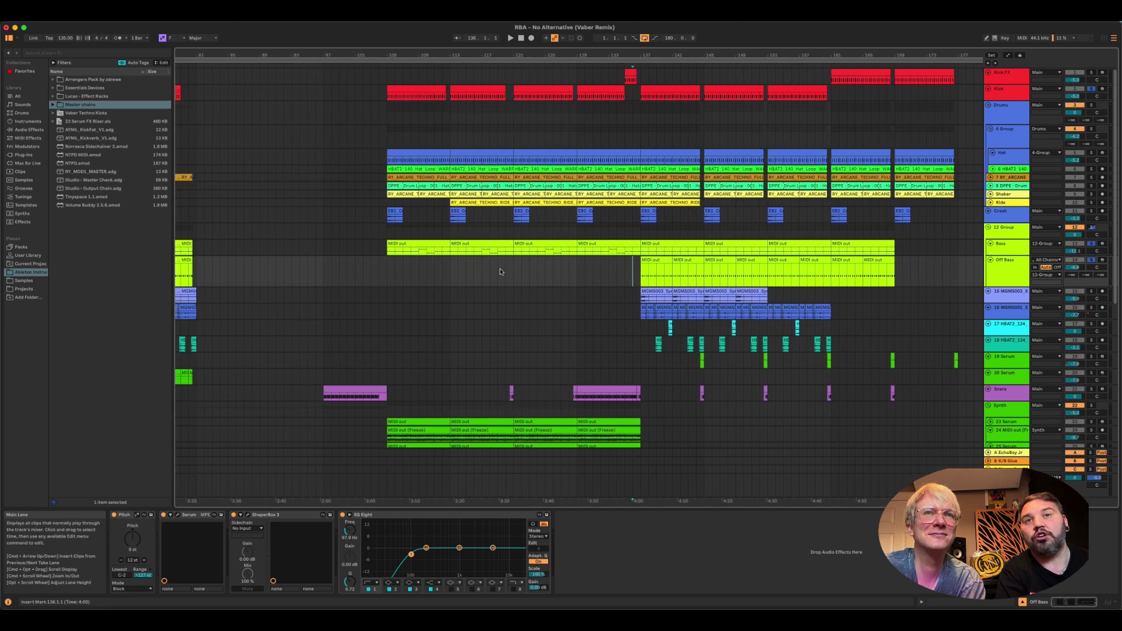
scroll(490, 271, "left", 20)
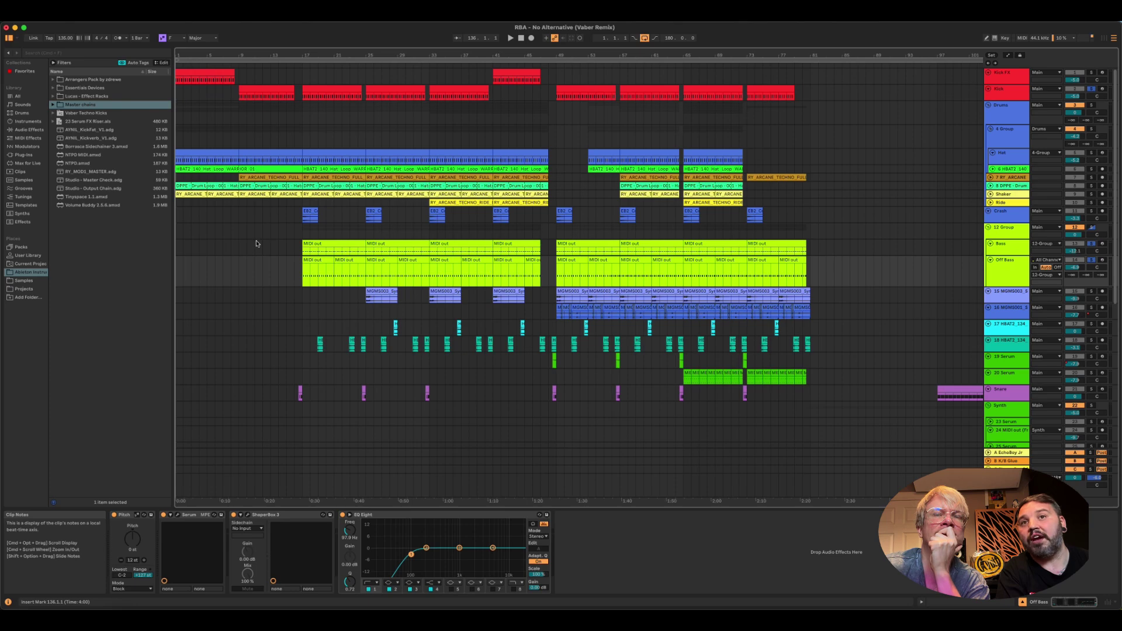
left_click(318, 267)
key("space")
scroll(356, 274, "down", 8)
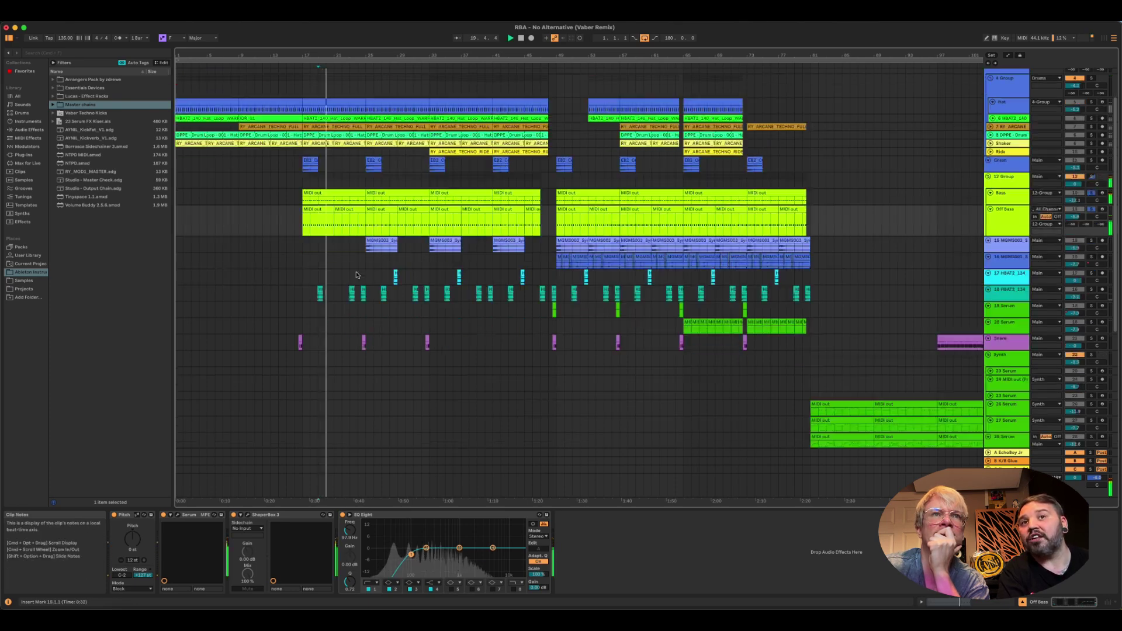
Solo the 29 Group in addition to the kick and bass tracks and play them from bar 40
scroll(357, 274, "up", 6)
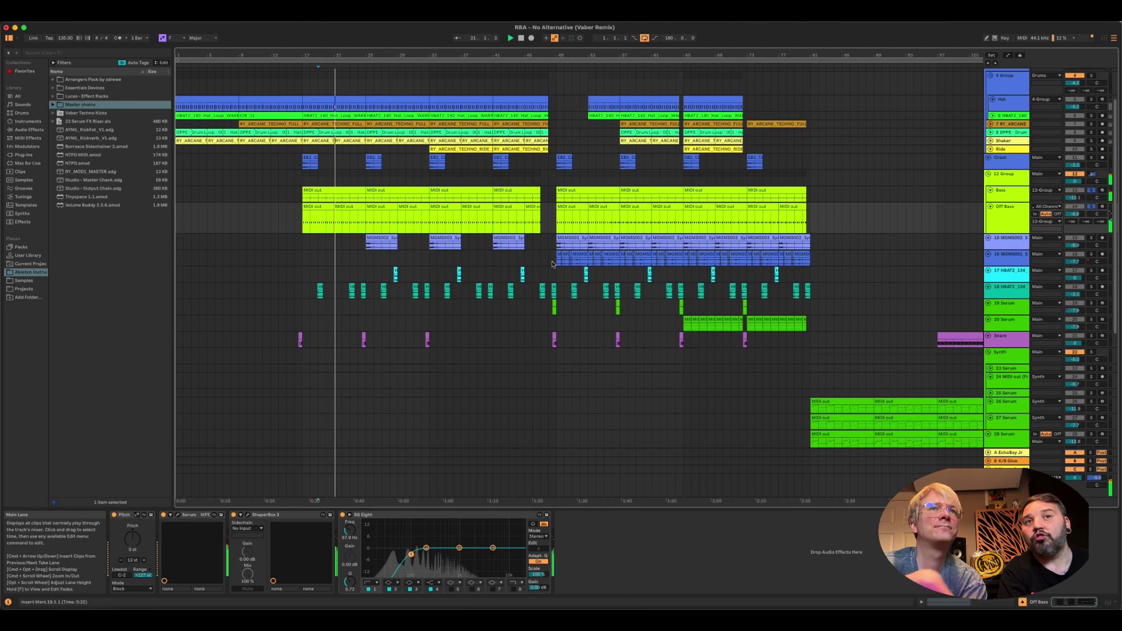
left_click(528, 252)
scroll(528, 257, "up", 2)
scroll(528, 257, "down", 8)
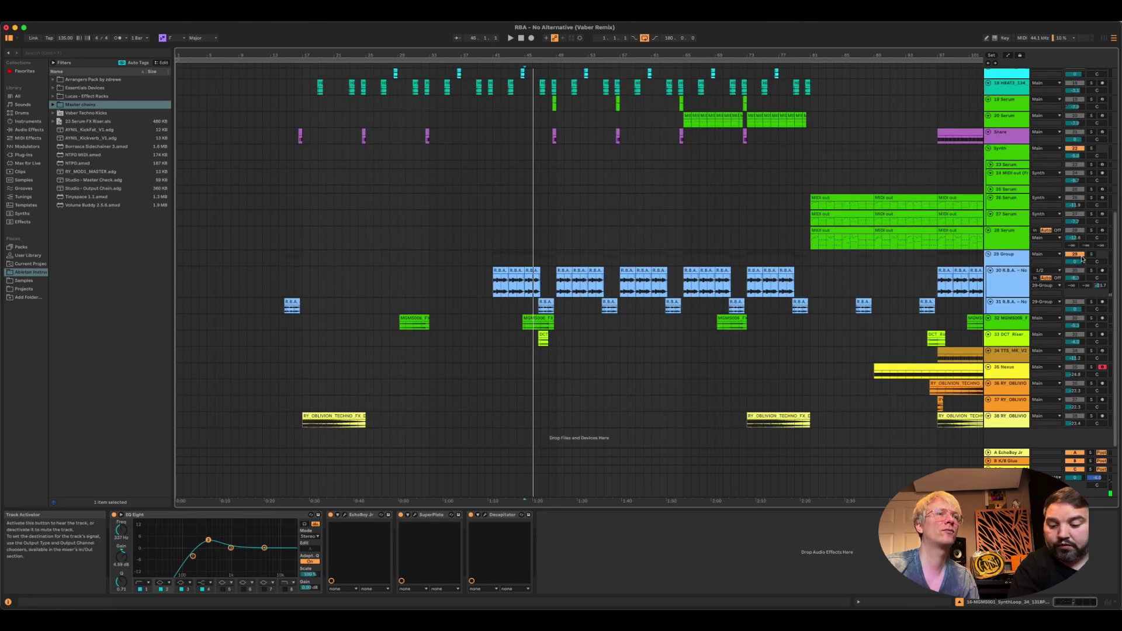
left_click(1090, 255)
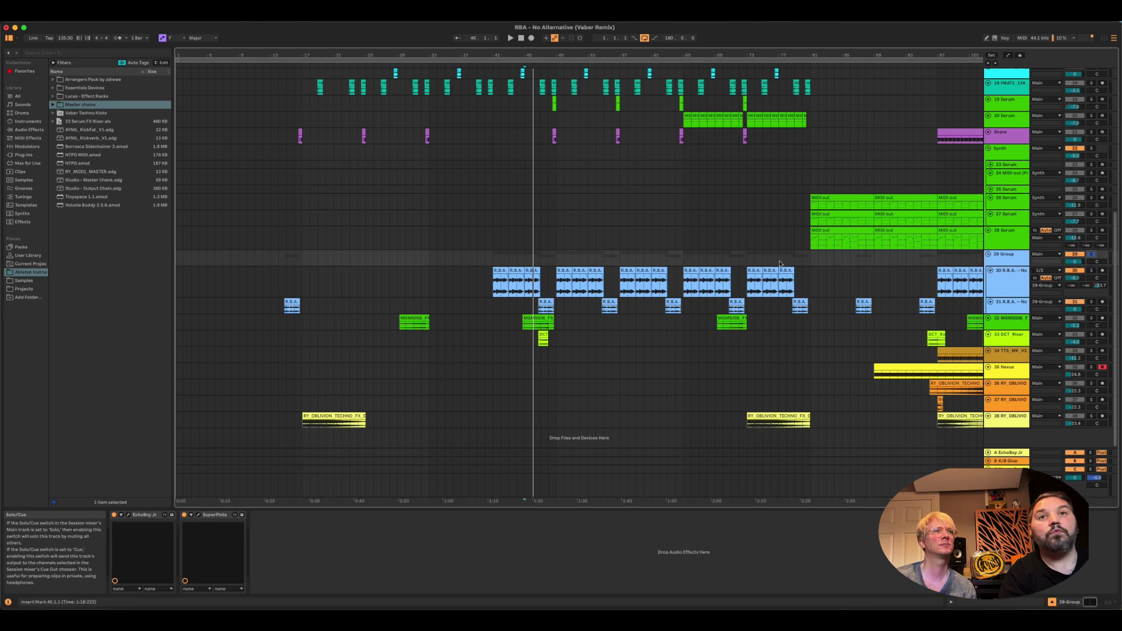
left_click(491, 284)
key("space")
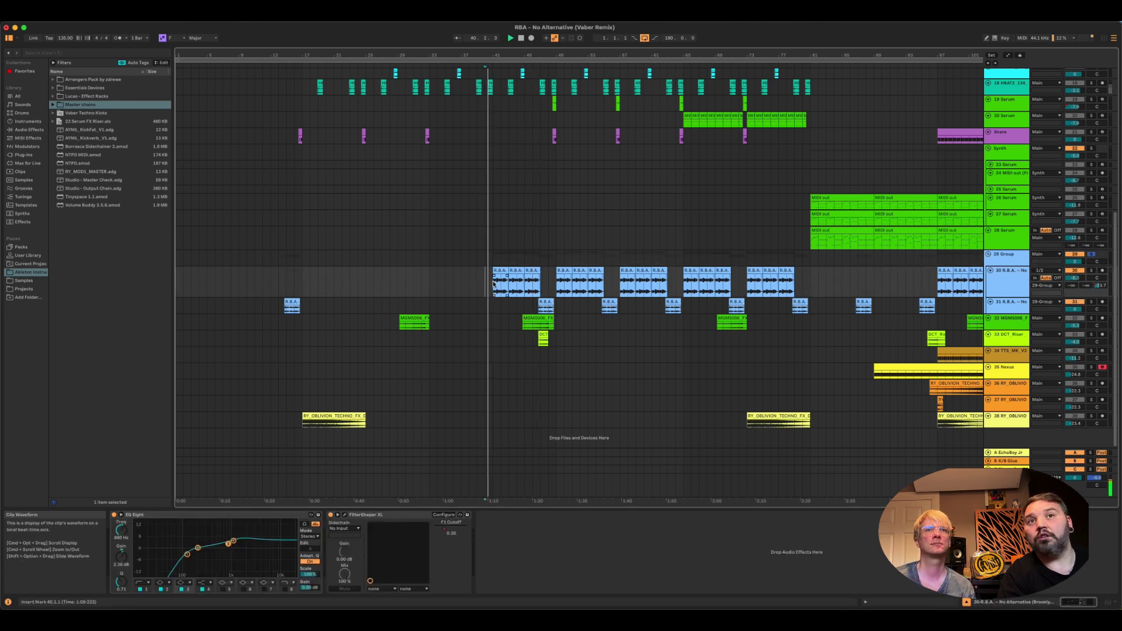
scroll(494, 284, "up", 5)
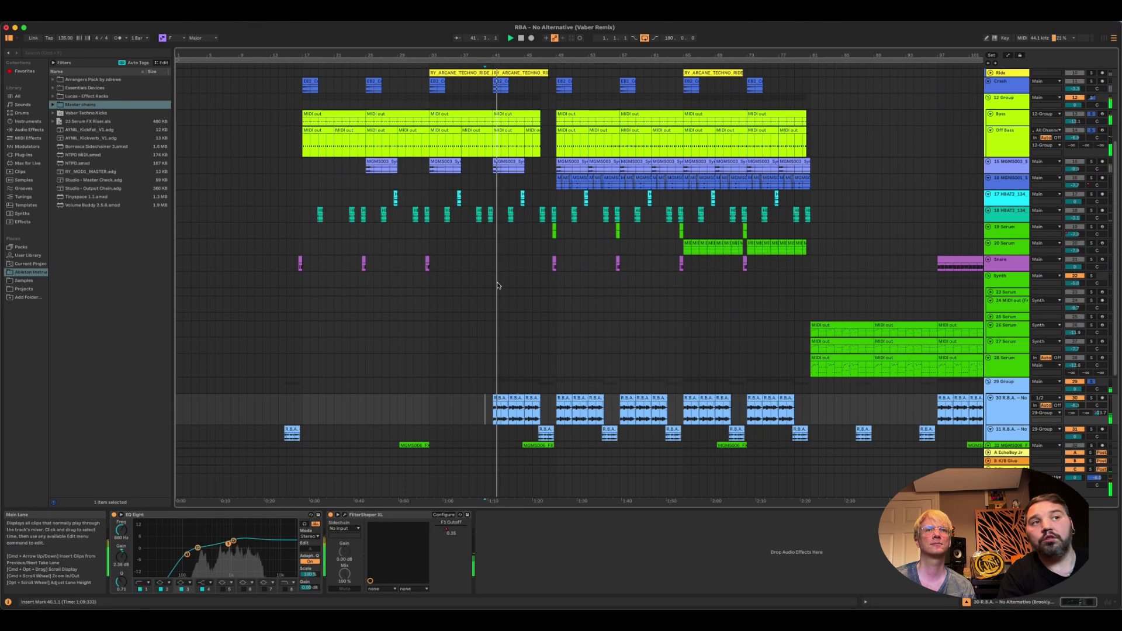
Play the soloed kick, basses and 29 Group from bars 46 and 49, and clear the solos to hear the full mix
left_click(531, 316)
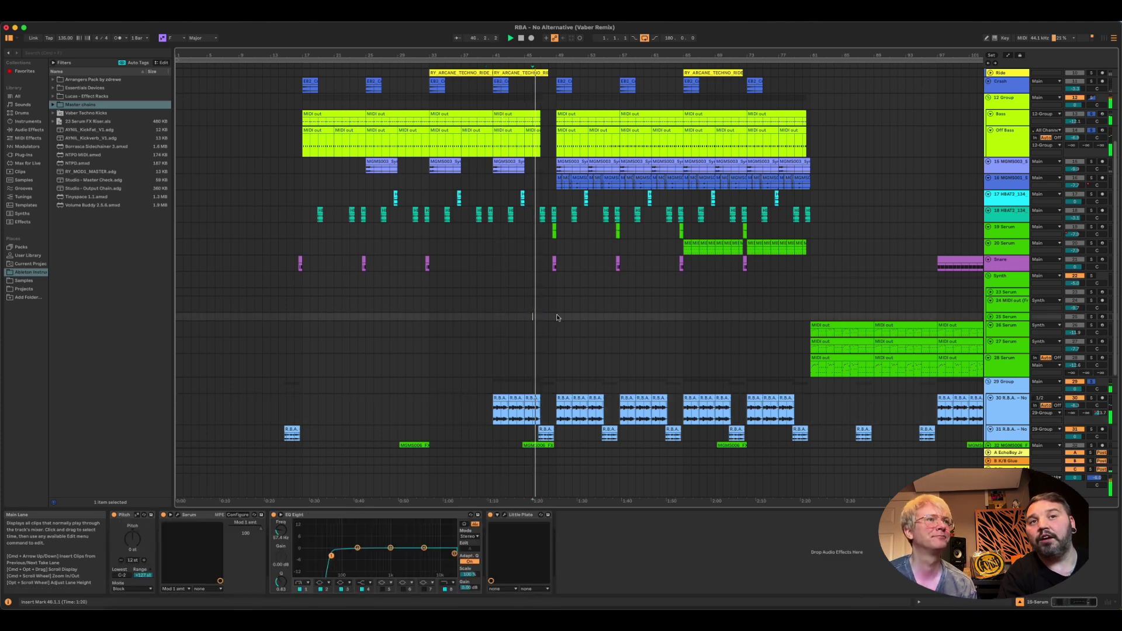
left_click(556, 317)
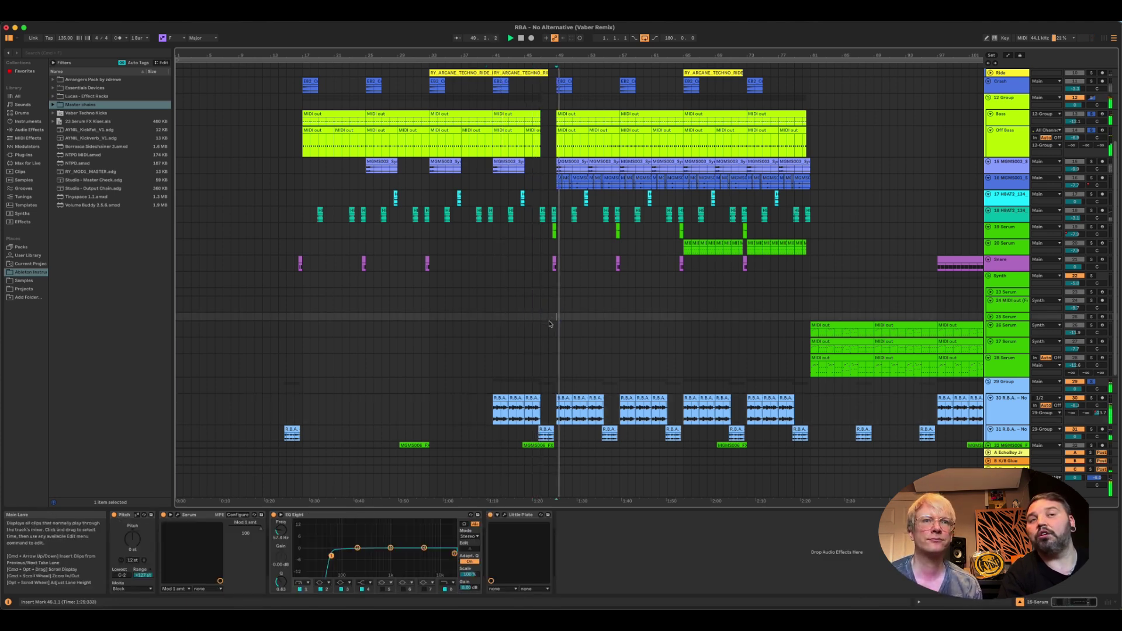
scroll(549, 323, "up", 5)
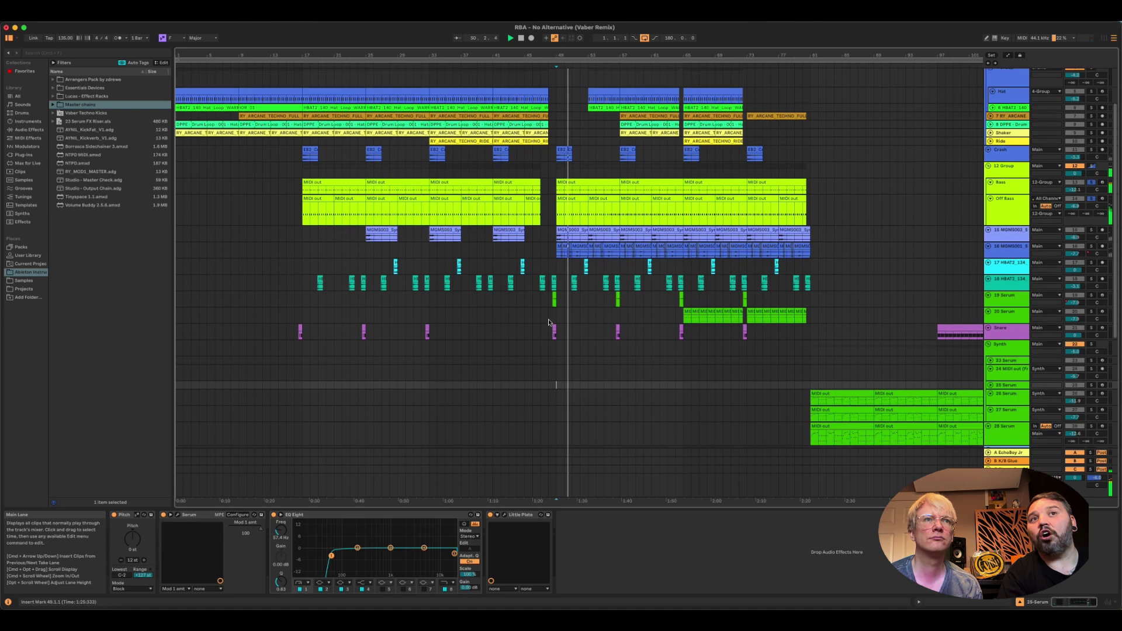
scroll(911, 135, "down", 10)
scroll(929, 130, "up", 15)
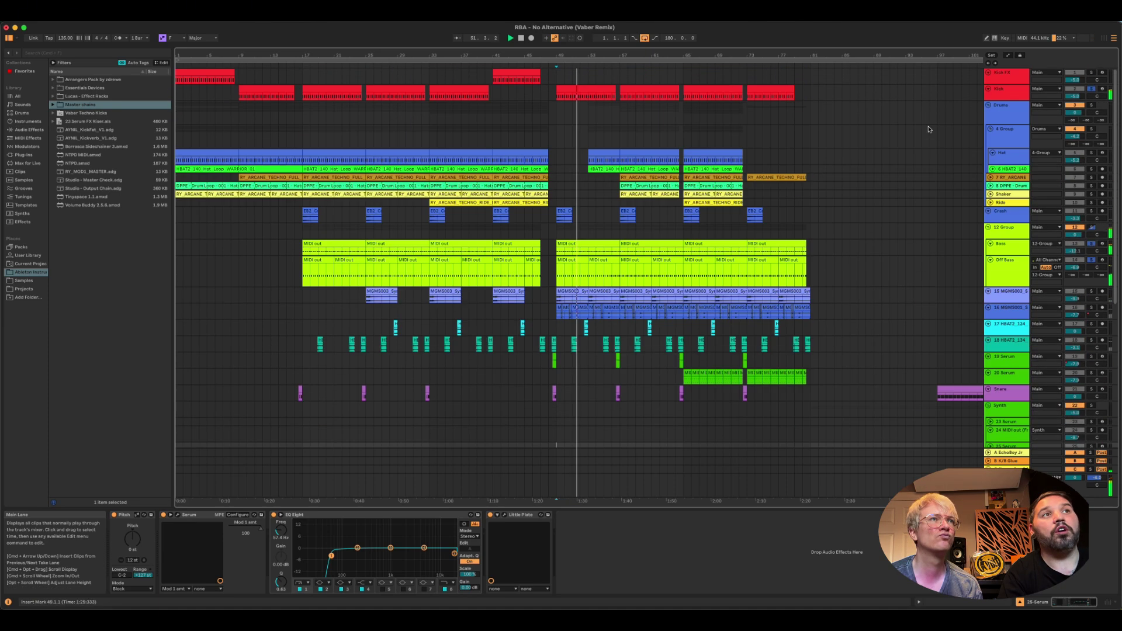
left_click(1092, 91)
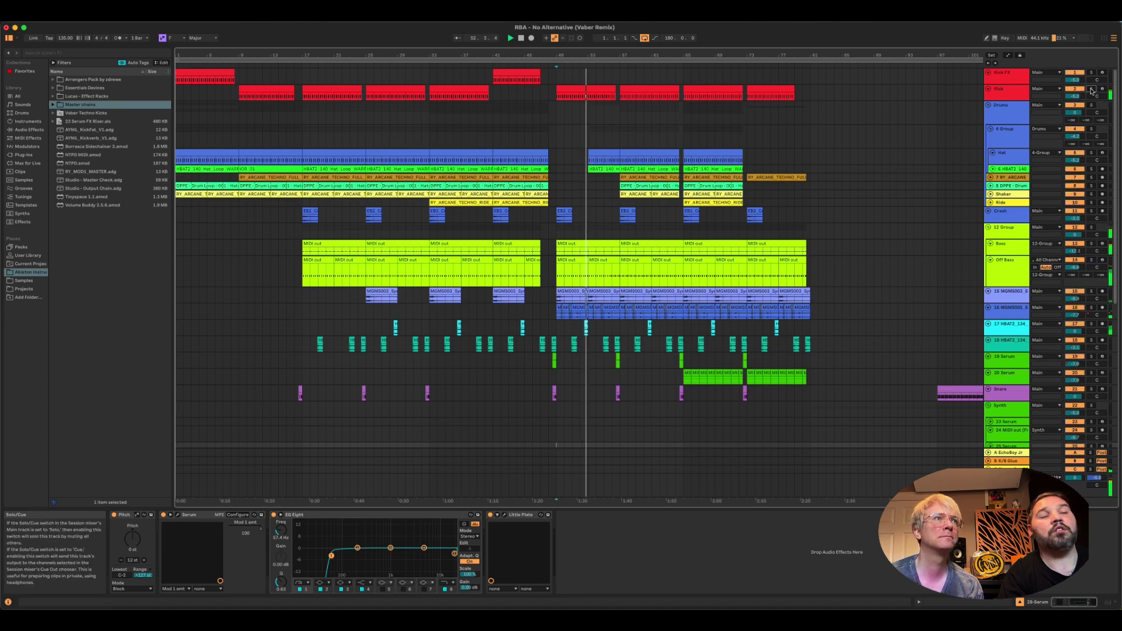
scroll(518, 333, "down", 7)
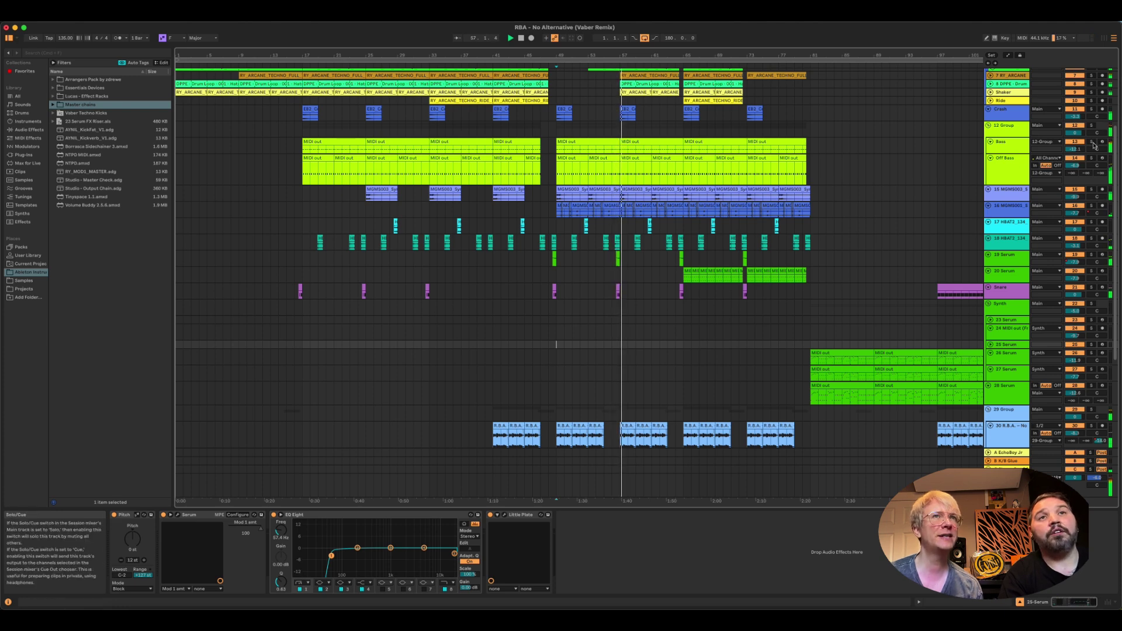
Stop playback and examine the arrangement from bar 64 through the break and into the following section
left_click(675, 278)
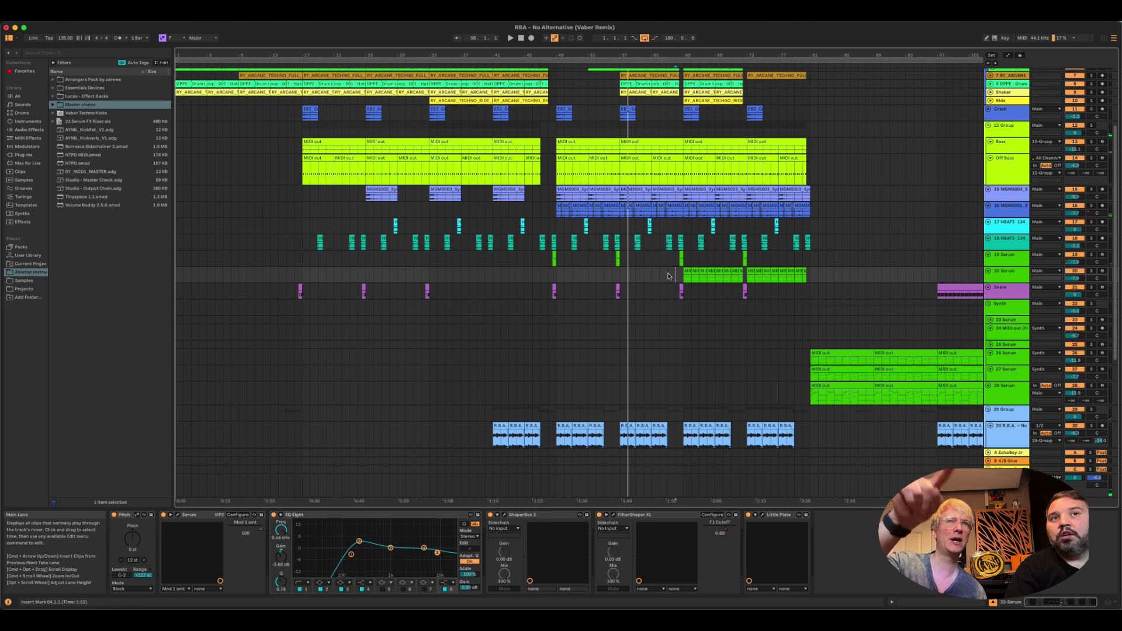
scroll(656, 304, "right", 3)
scroll(613, 318, "right", 18)
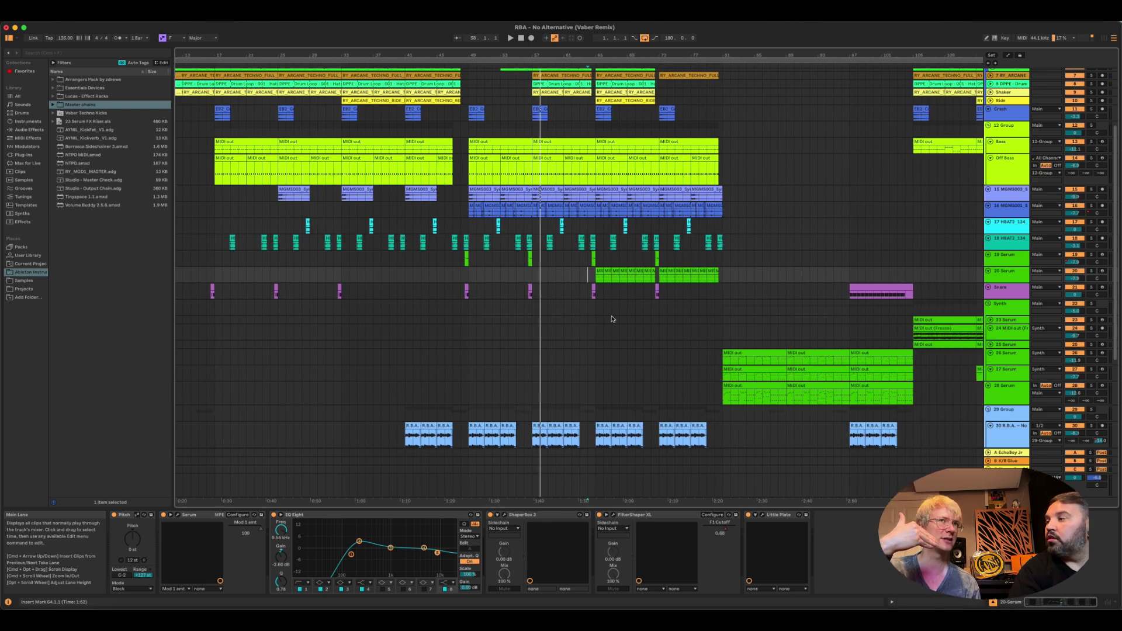
scroll(607, 320, "right", 6)
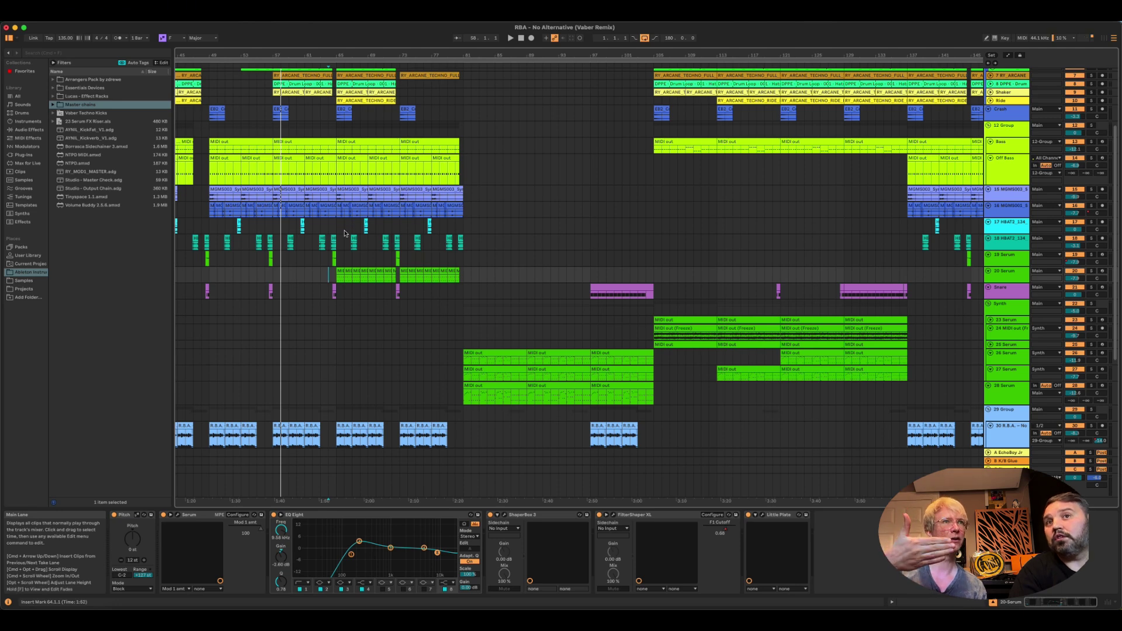
scroll(345, 229, "left", 10)
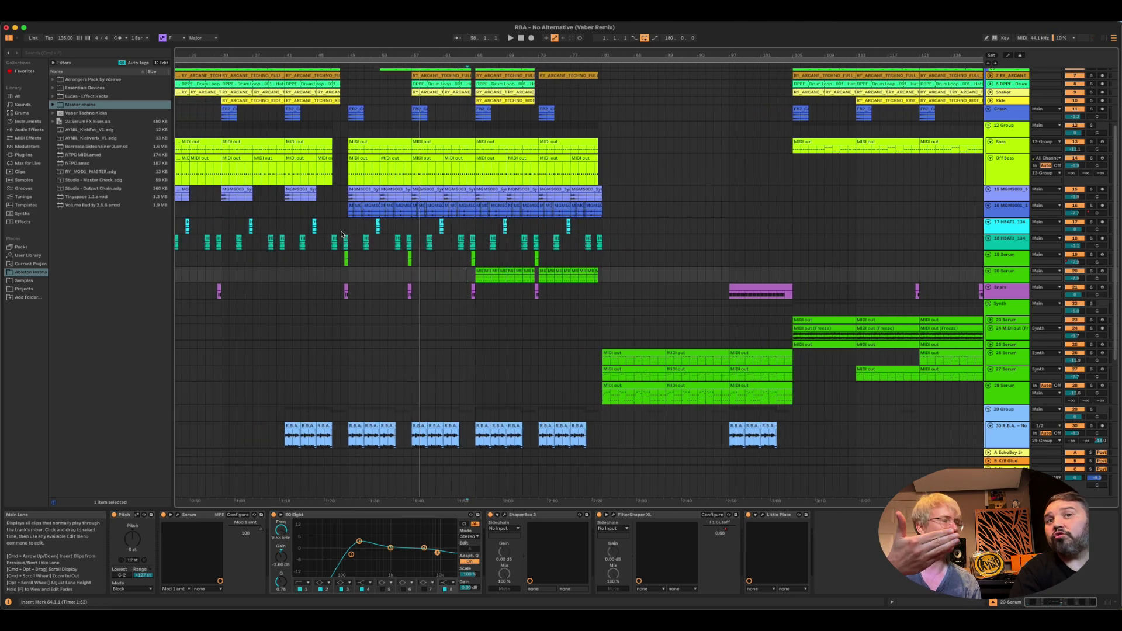
scroll(358, 236, "right", 10)
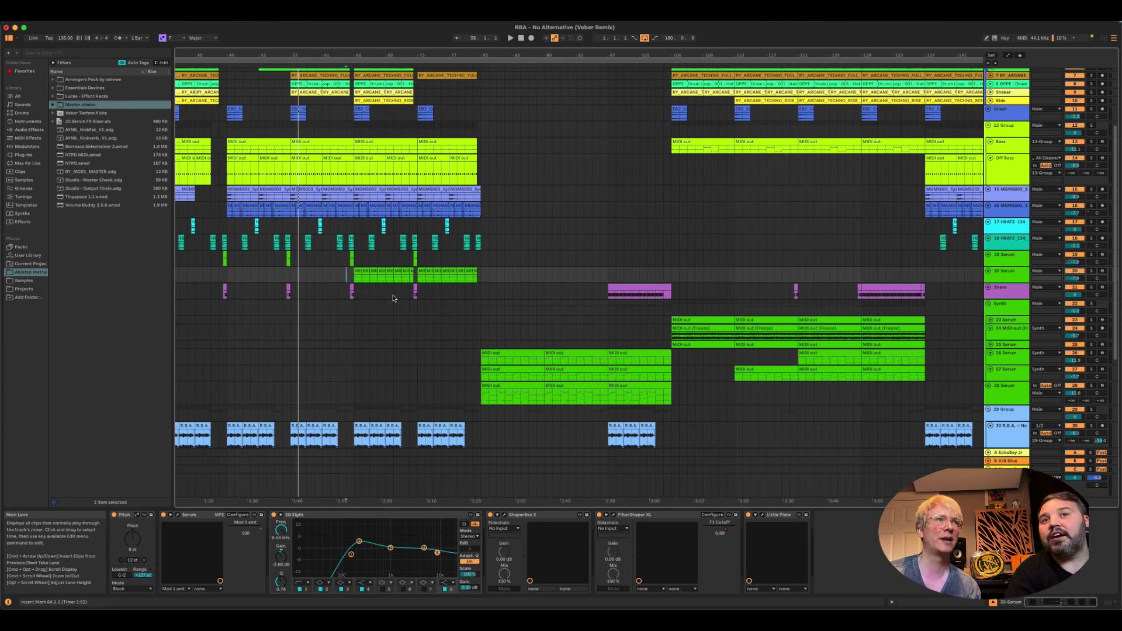
Play the full mix from bar 72 and from bar 80 up to the start of the break
left_click(393, 298)
key("space")
left_click(409, 295)
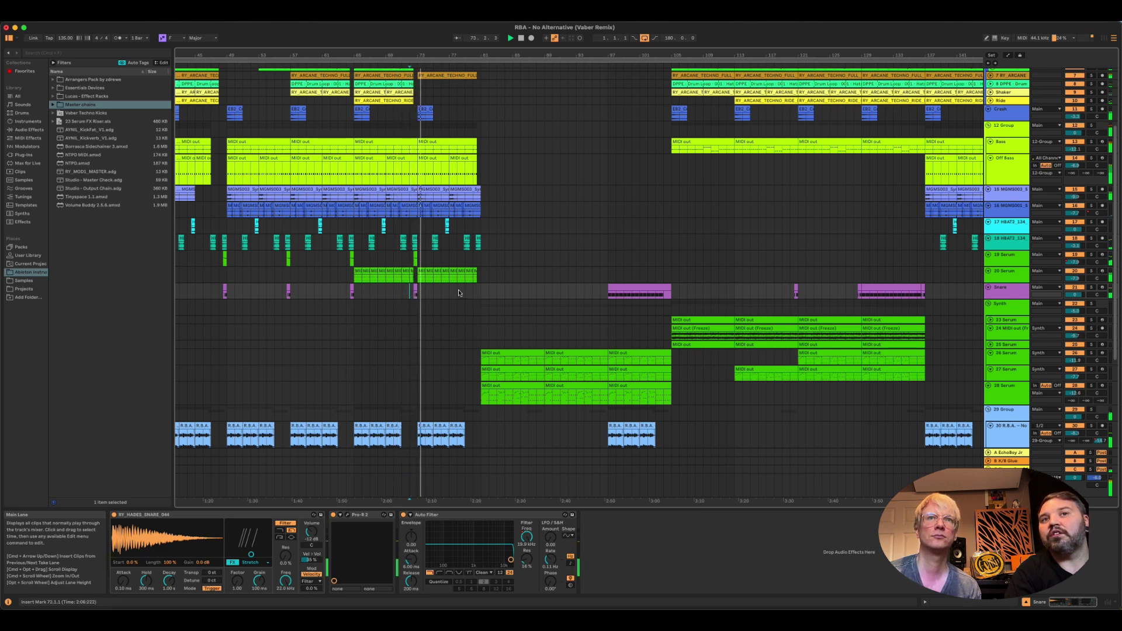
scroll(447, 293, "down", 1)
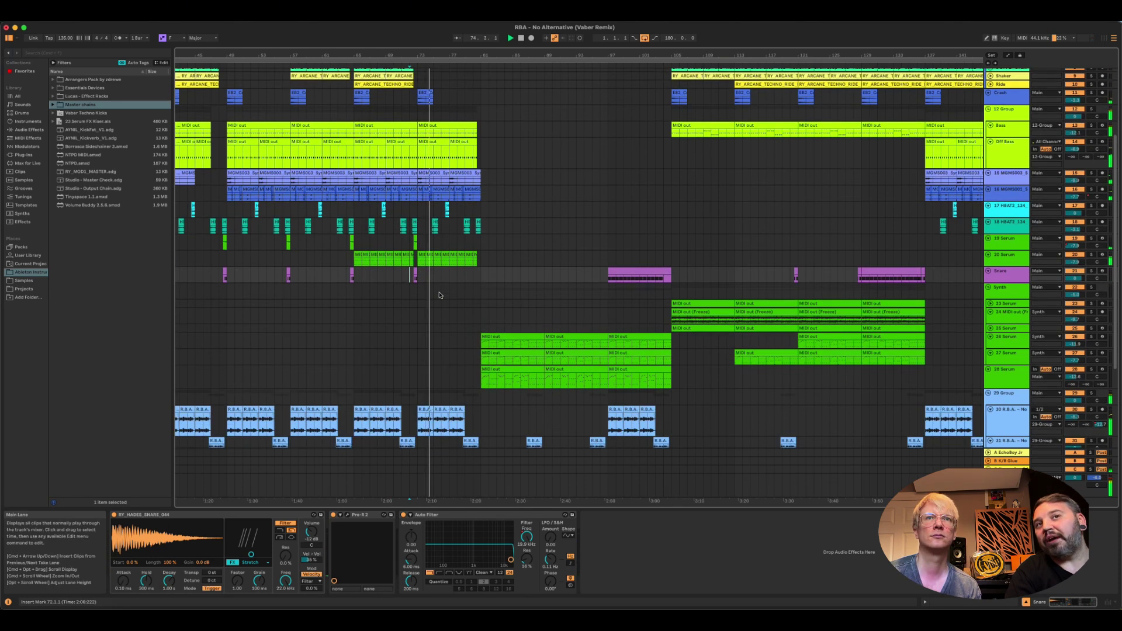
scroll(444, 281, "down", 8)
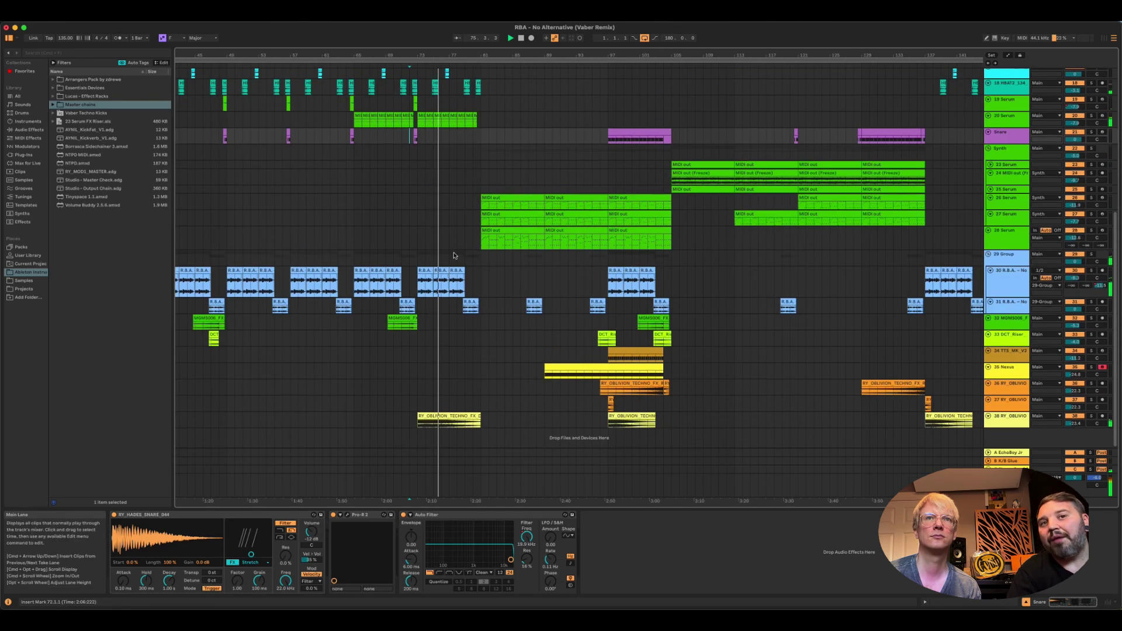
scroll(456, 255, "up", 6)
left_click(465, 242)
left_click(469, 230)
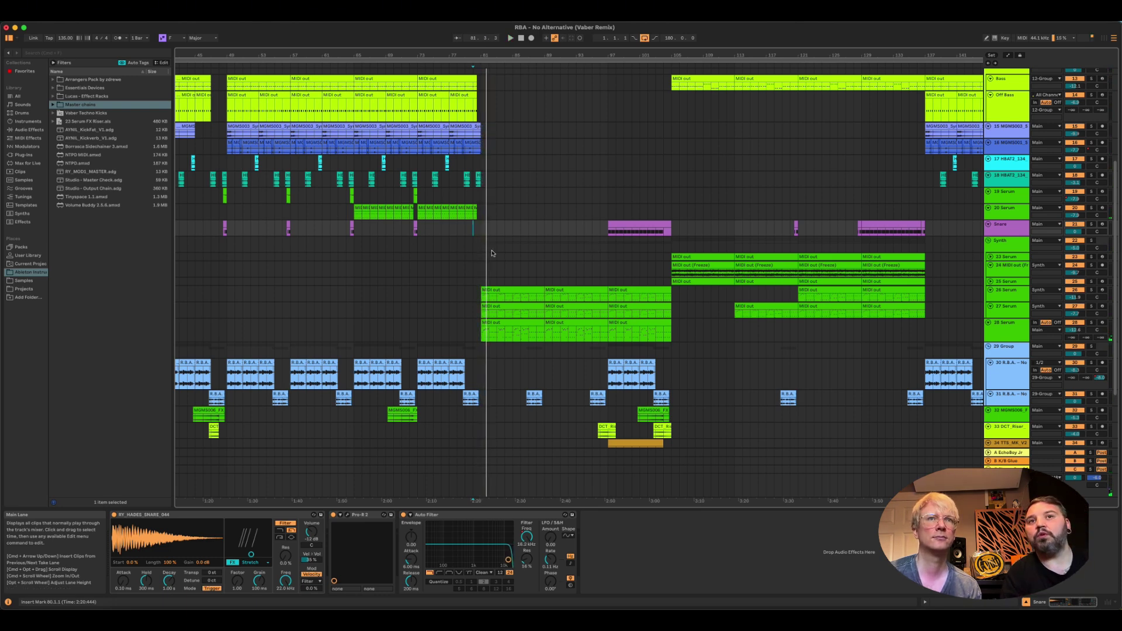
Open the 28 Serum track's MIDI clip at bar 81 and enlarge its melody notes in the note editor
scroll(485, 248, "right", 3)
scroll(483, 247, "left", 5)
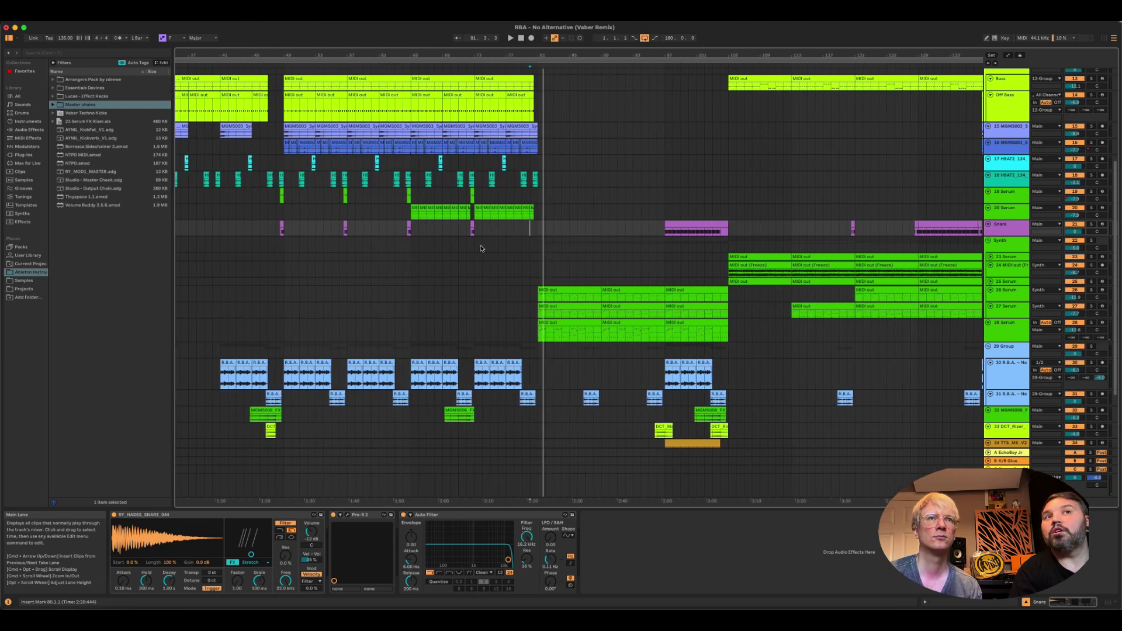
scroll(480, 249, "up", 3)
scroll(480, 248, "down", 6)
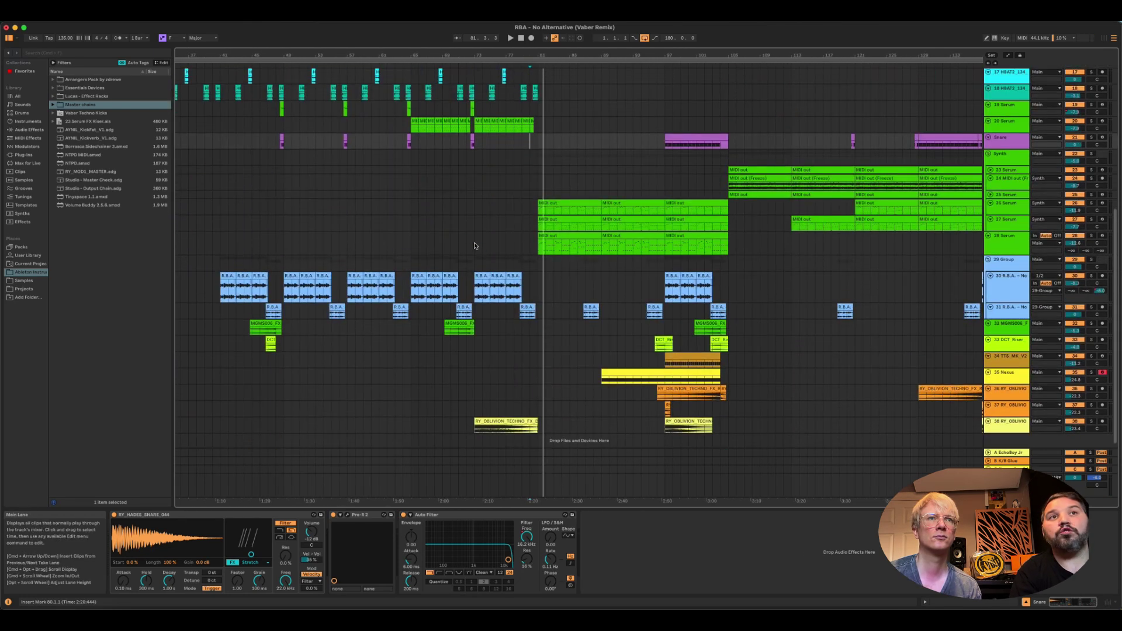
left_click(530, 207)
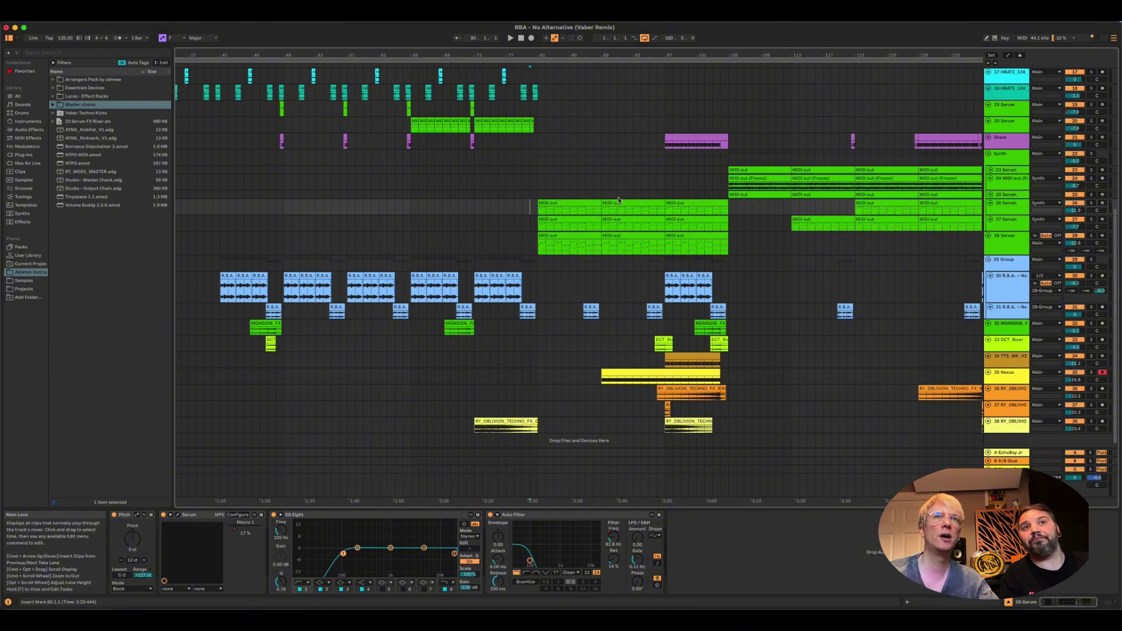
double_click(580, 236)
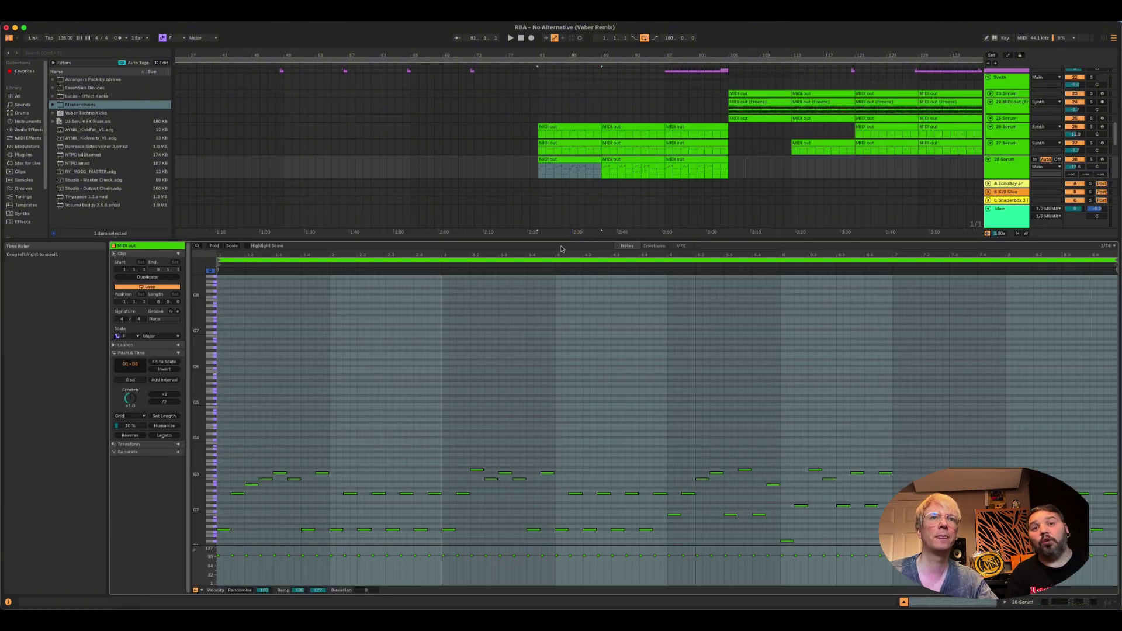
scroll(385, 304, "down", 4)
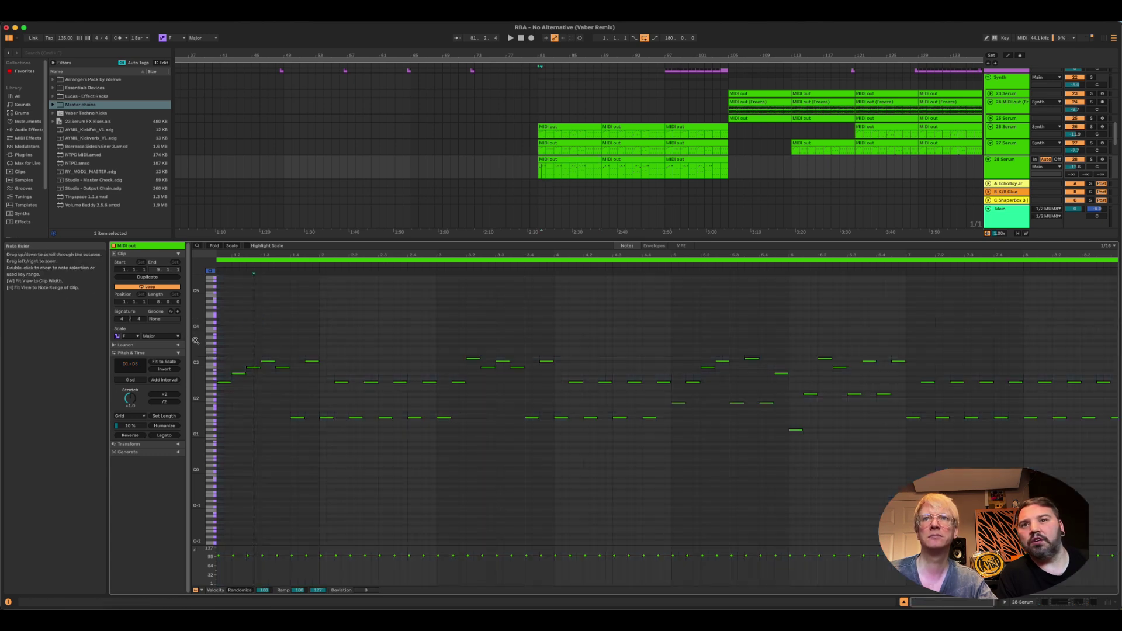
mouse_move(197, 351)
left_mouse_down()
mouse_move(197, 338)
mouse_move(198, 362)
left_mouse_up()
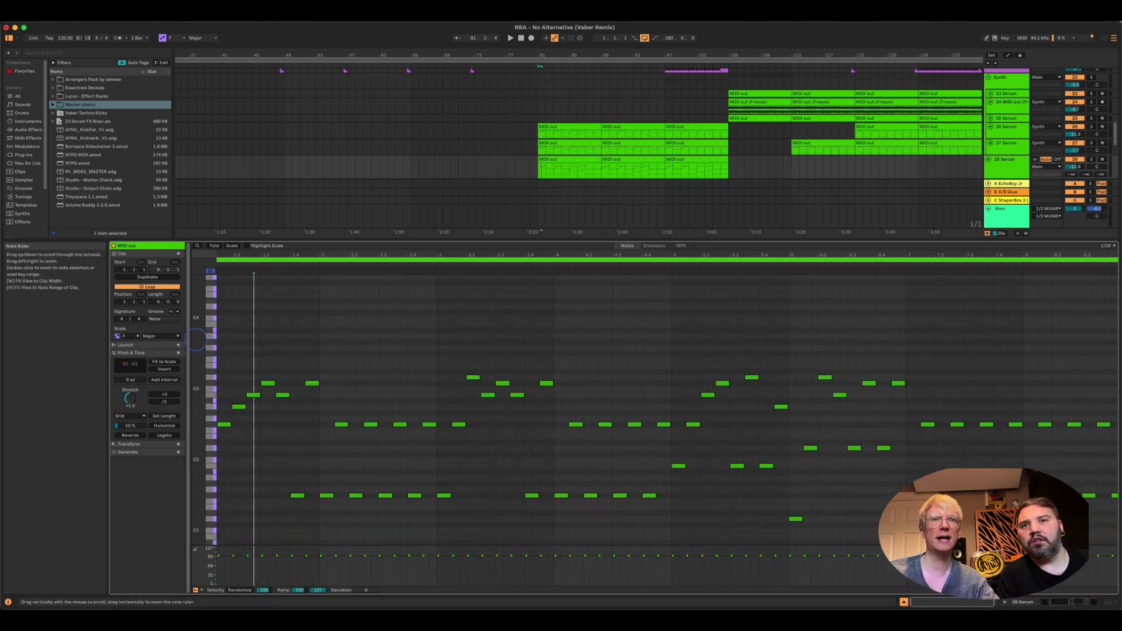
Solo the 28 Serum track, play its melody from bar 89, and clear the solo
left_click(586, 170)
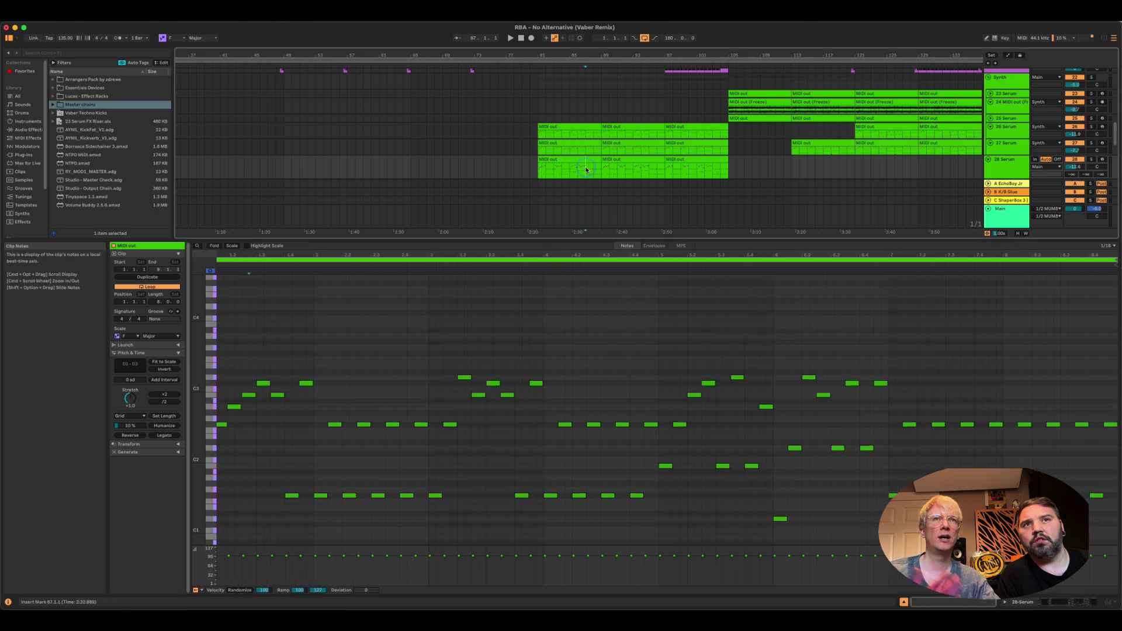
left_click(603, 169)
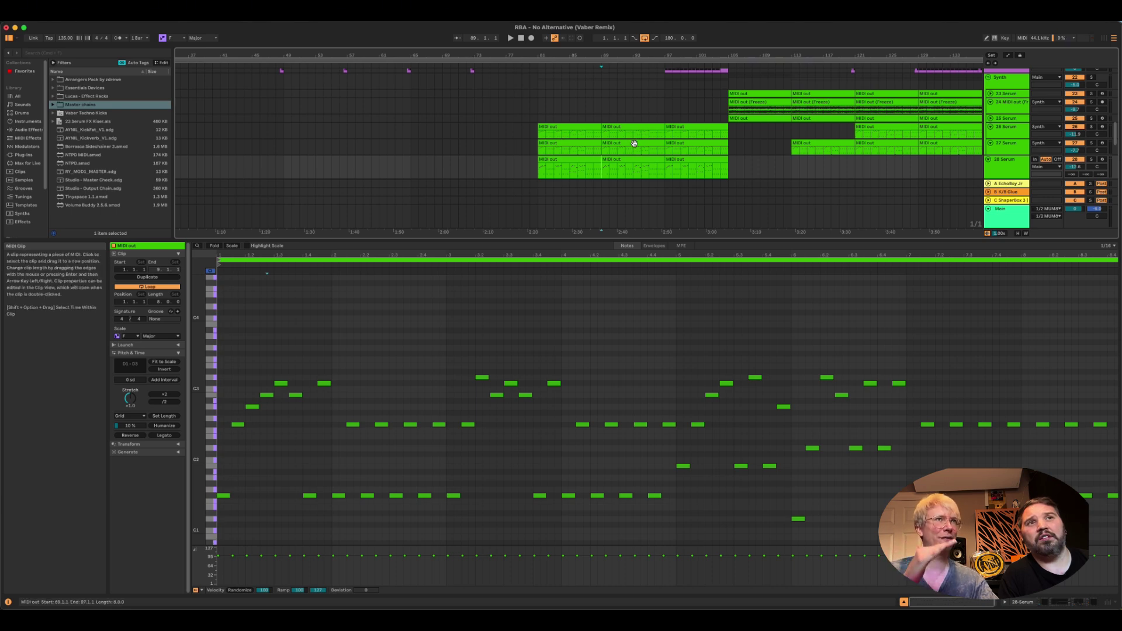
left_click(1090, 160)
key("space")
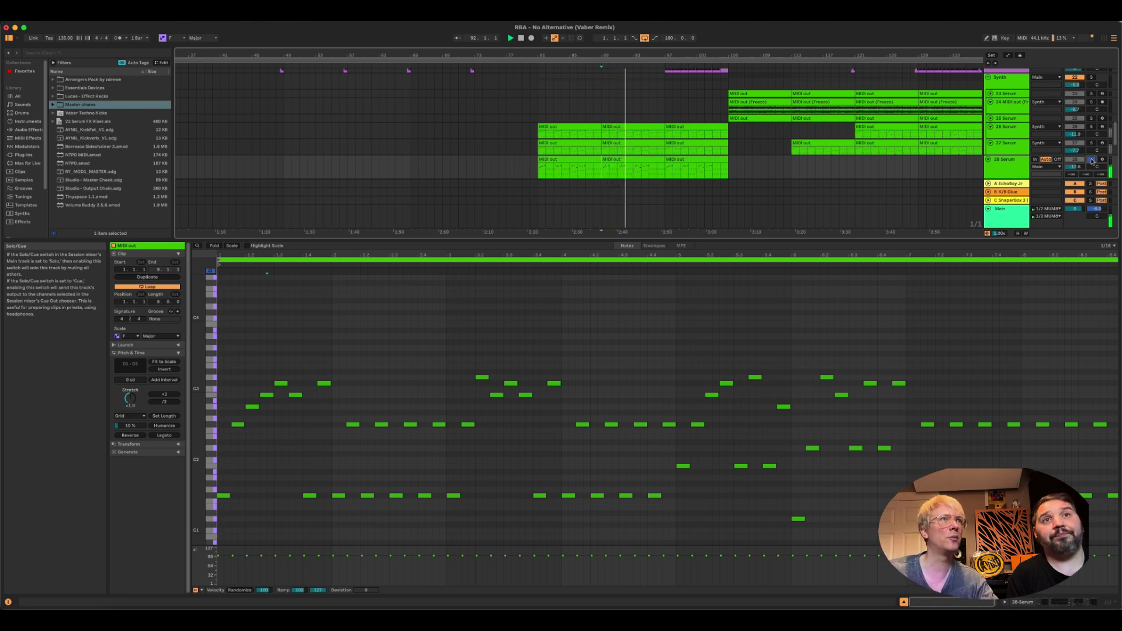
left_click(1091, 159)
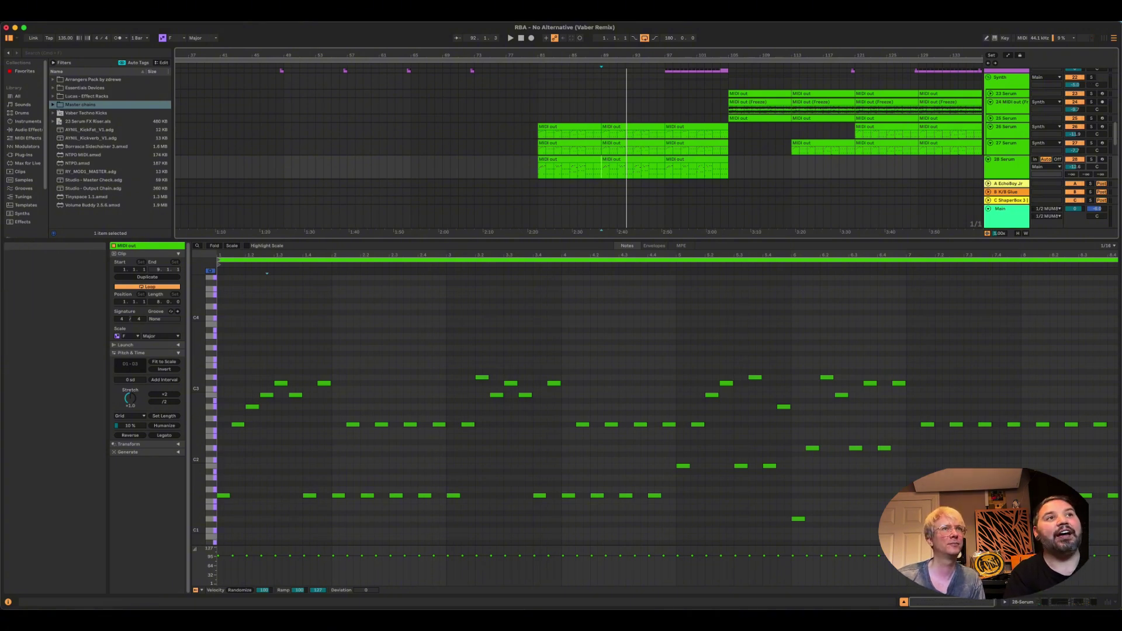
Examine the note pattern of the 28 Serum clip at bar 81
left_click(548, 166)
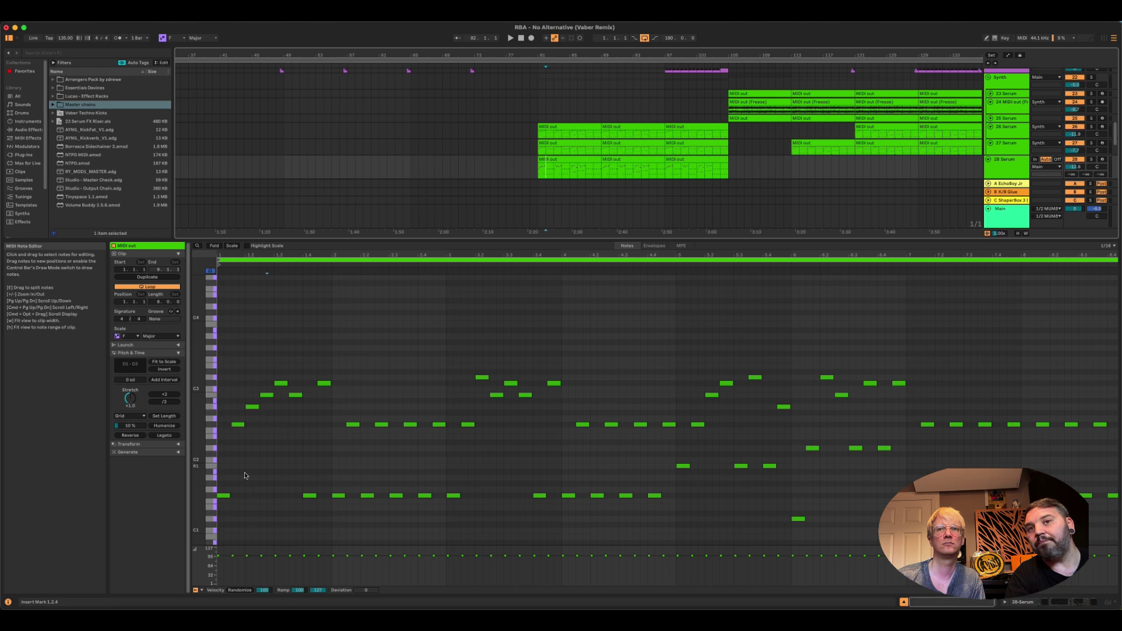
scroll(278, 498, "down", 5)
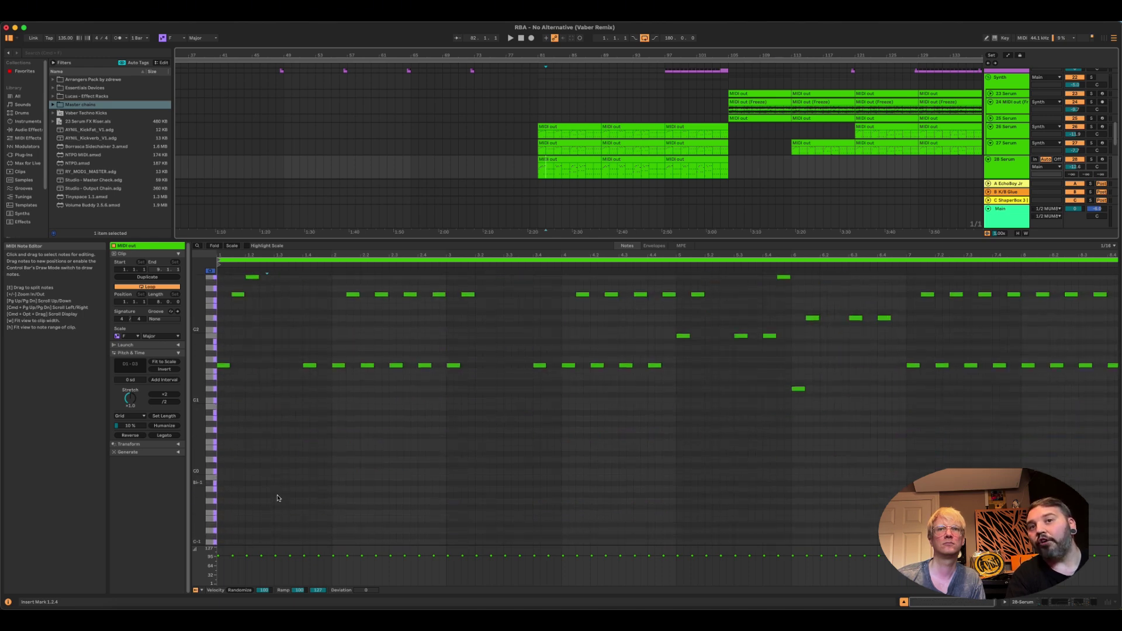
scroll(278, 498, "up", 1)
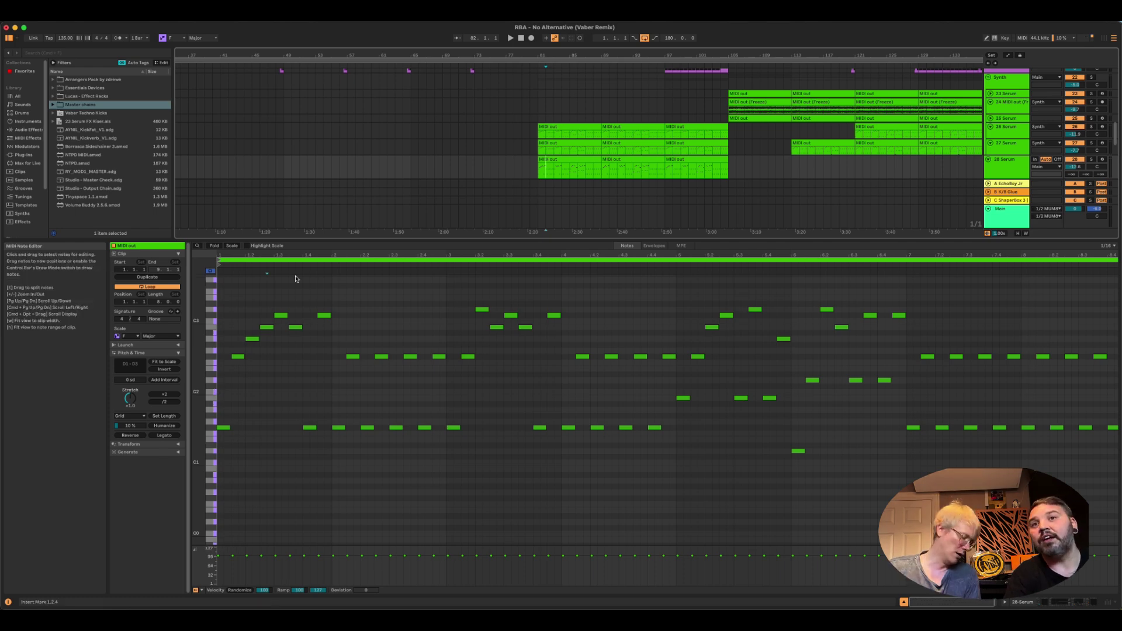
left_click(539, 132)
left_click(554, 159)
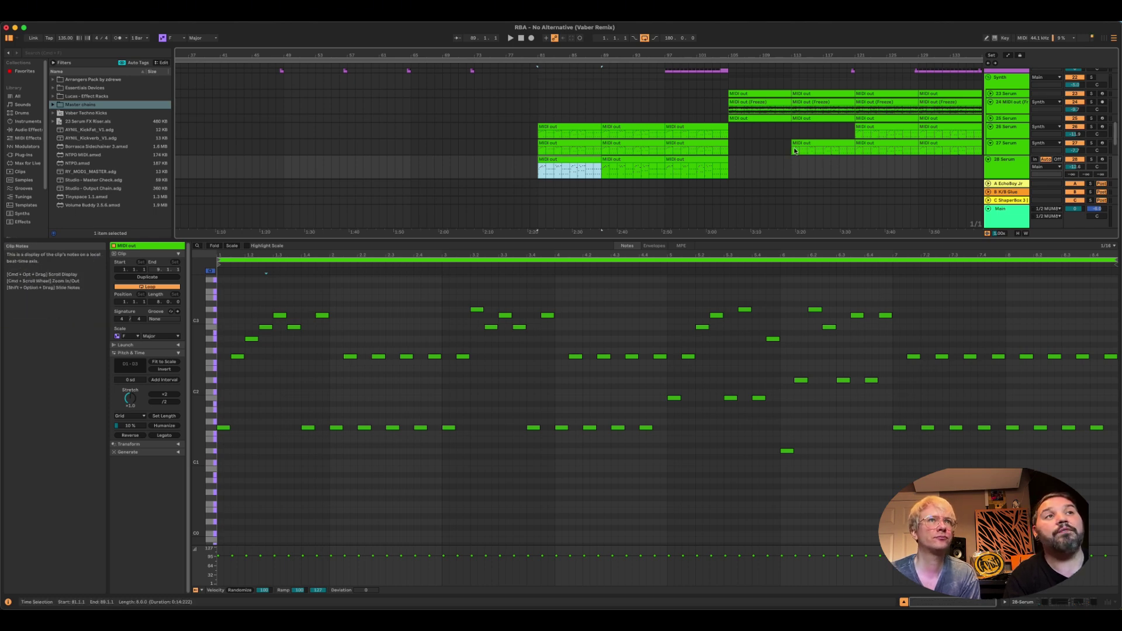
Open the 27 Serum clip at bar 121, solo its track and play it
left_click(856, 151)
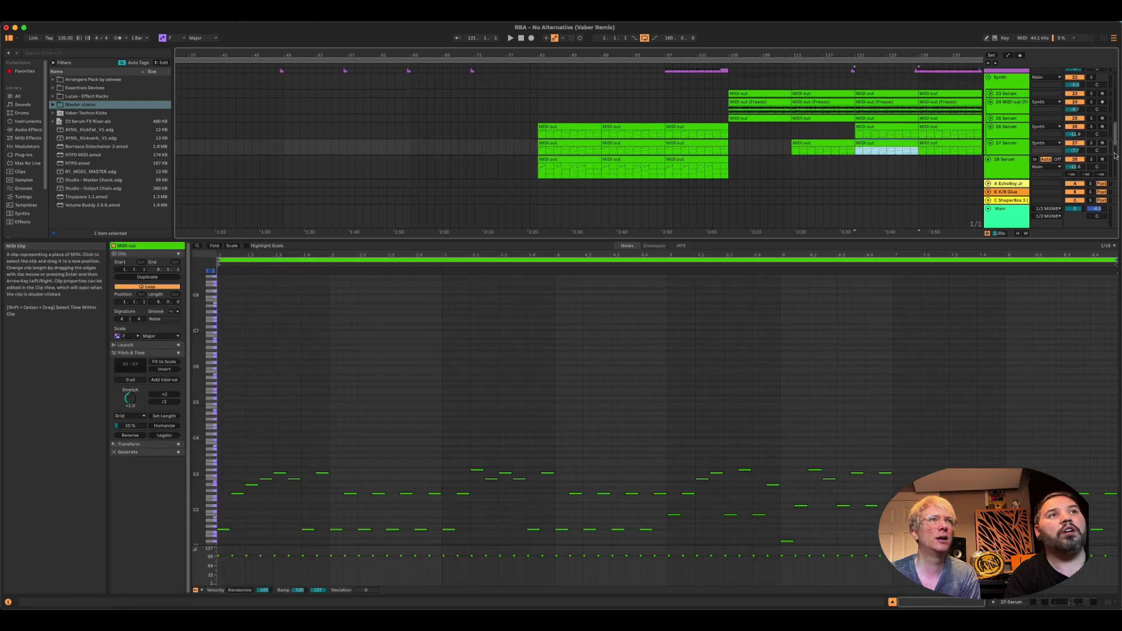
left_click(857, 150)
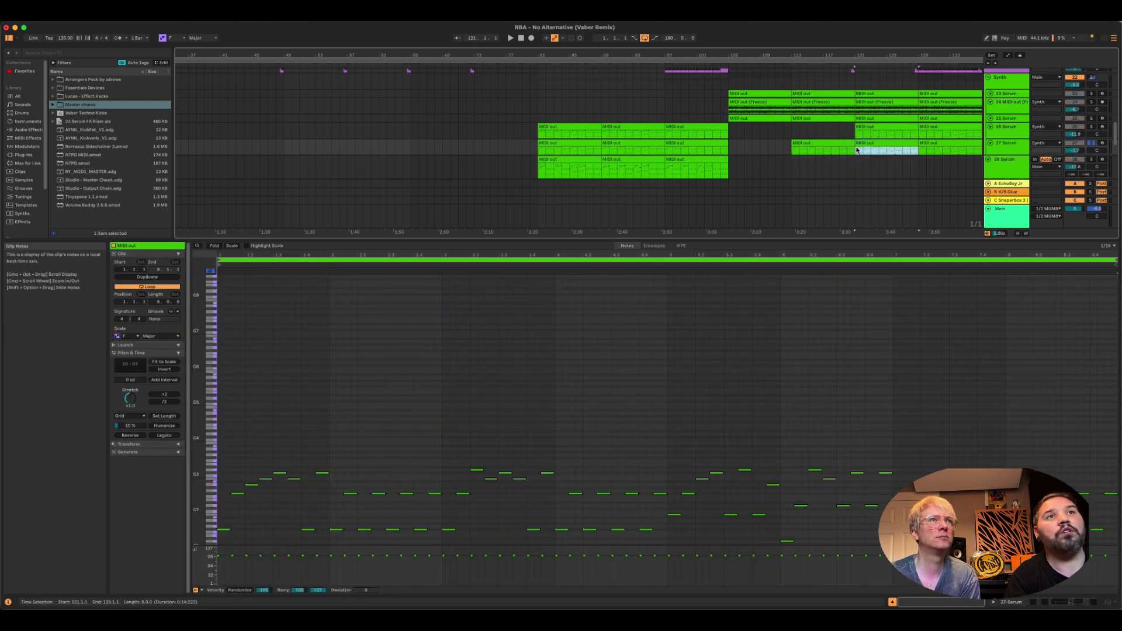
key("space")
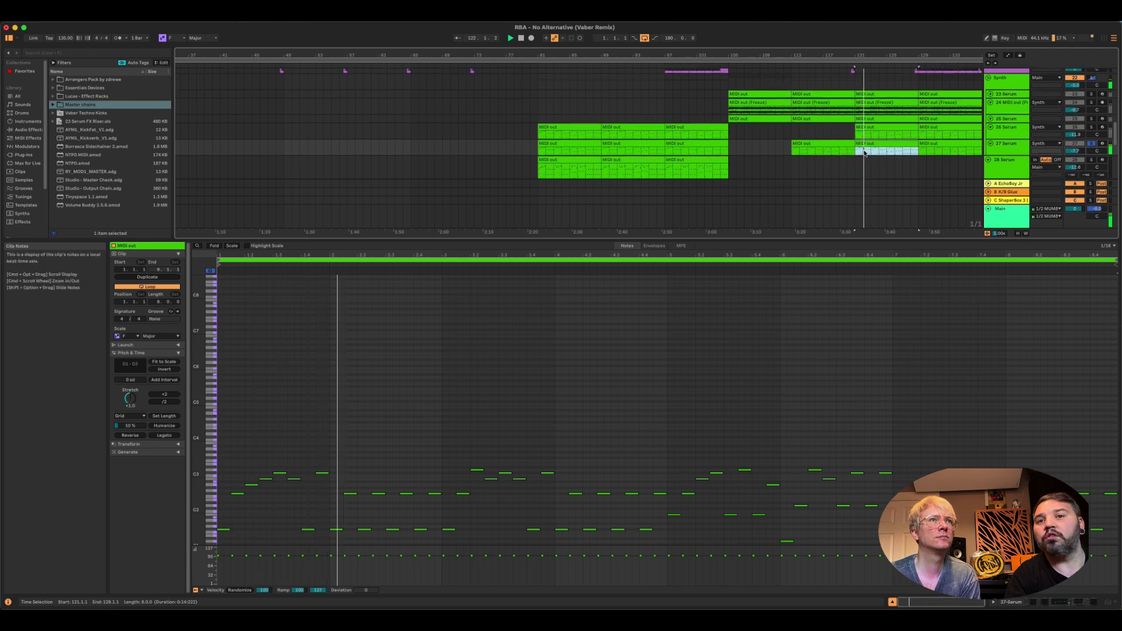
Solo the 26 Serum track instead and play its clip from bar 121
scroll(864, 153, "down", 1)
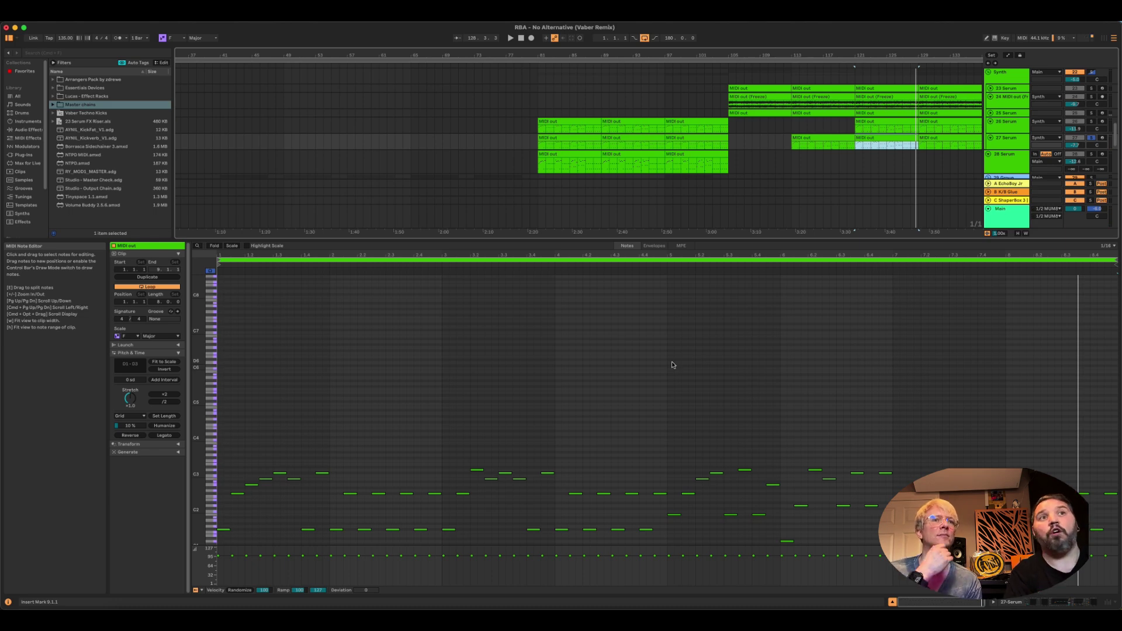
left_click(857, 119)
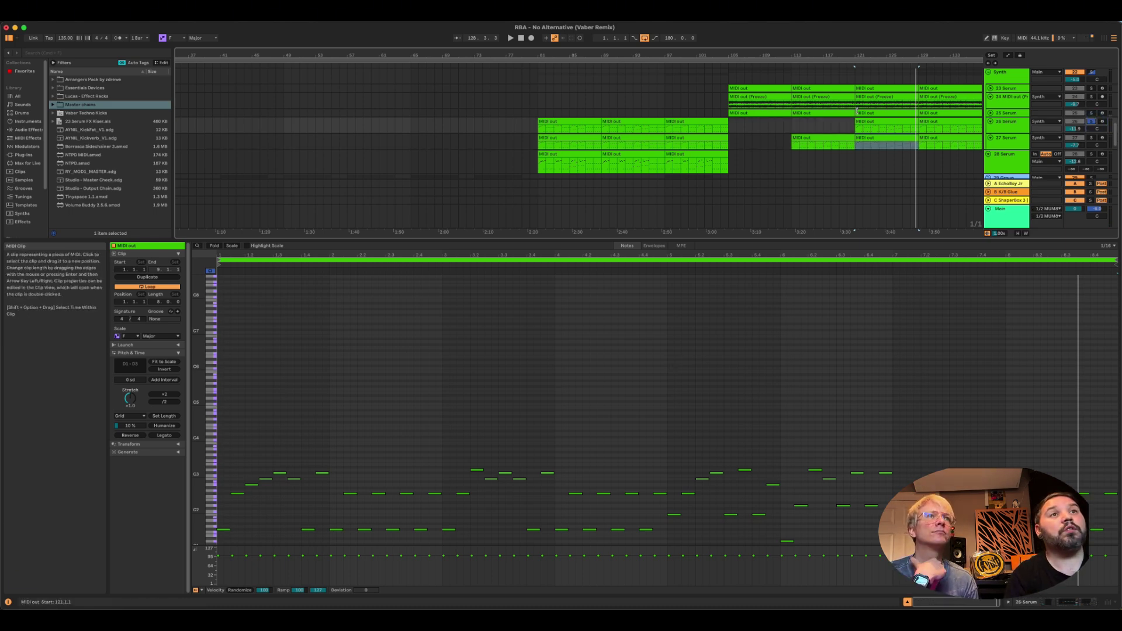
left_click(857, 128)
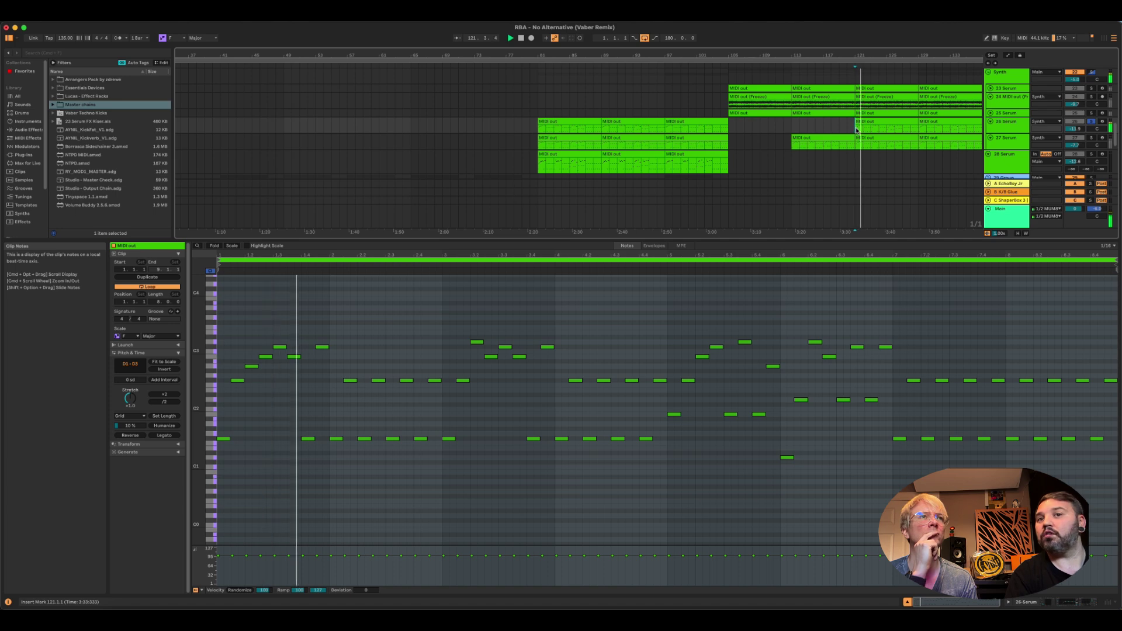
Open and play the 28 Serum clip soloed from bar 81, and add the 27 and 26 Serum tracks to the solo
left_click(557, 154)
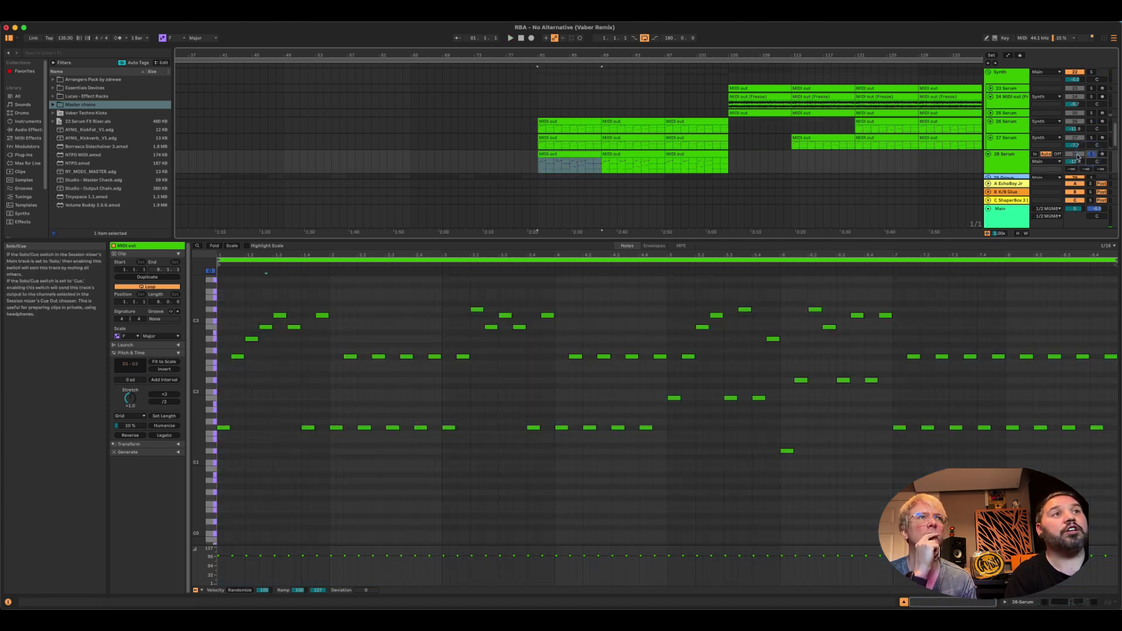
left_click(541, 164)
key("space")
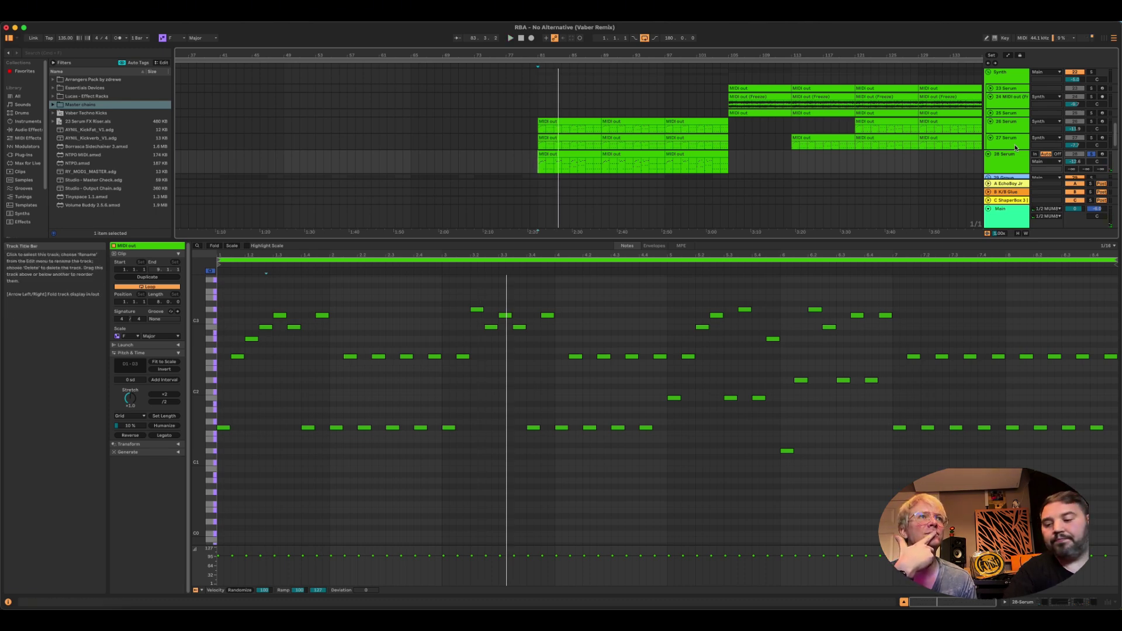
left_click(1090, 138)
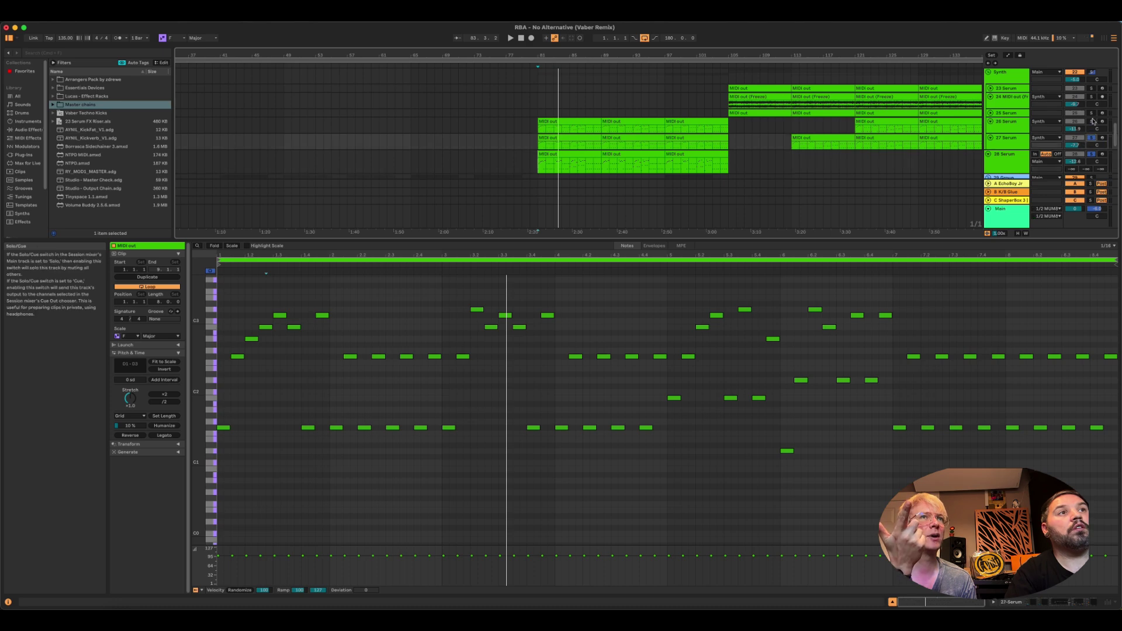
left_click(1091, 122)
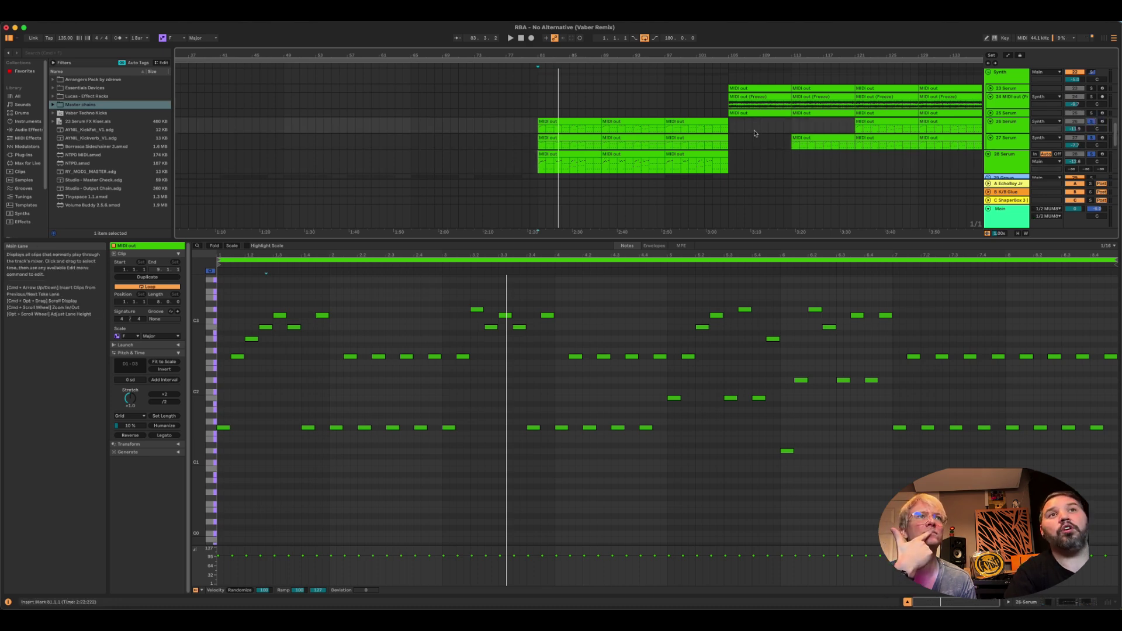
Select bars 105 to 113 across the Serum tracks and enlarge the 25 Serum and 23 Serum lanes
scroll(725, 91, "up", 1)
left_click_drag(728, 93, 791, 165)
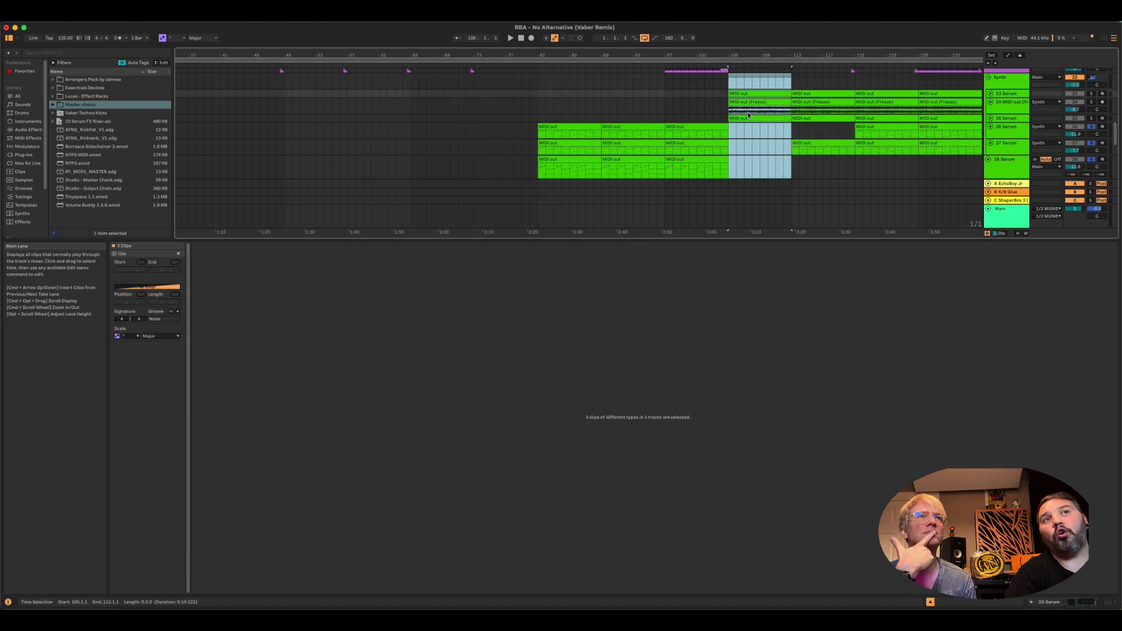
left_click(1010, 111)
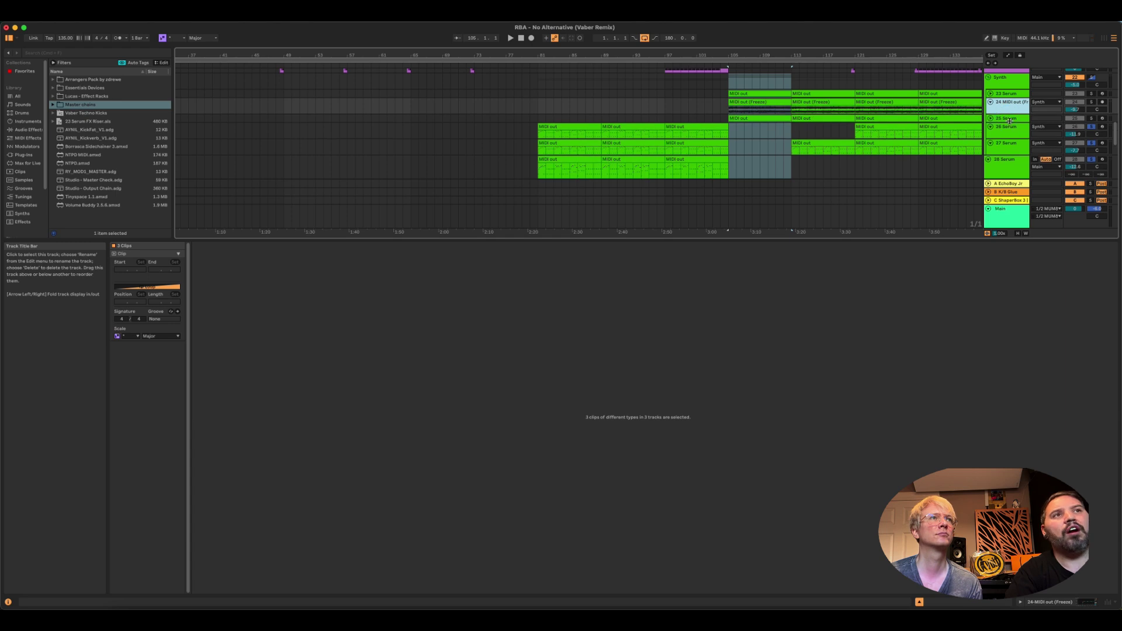
left_click(1009, 120)
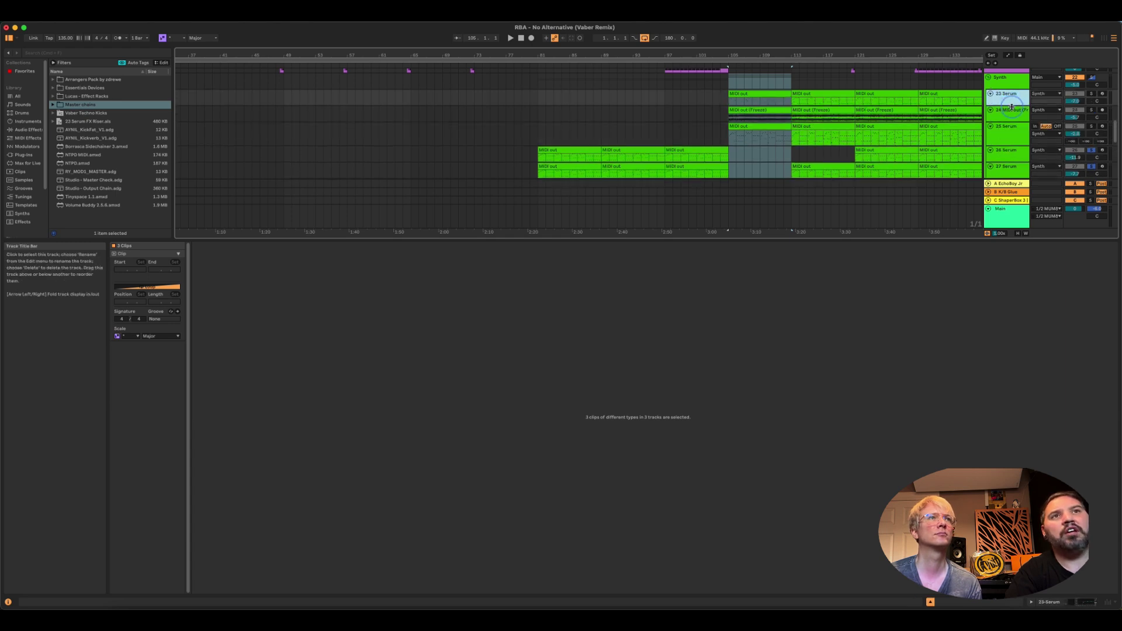
scroll(729, 108, "down", 2)
scroll(731, 110, "down", 1)
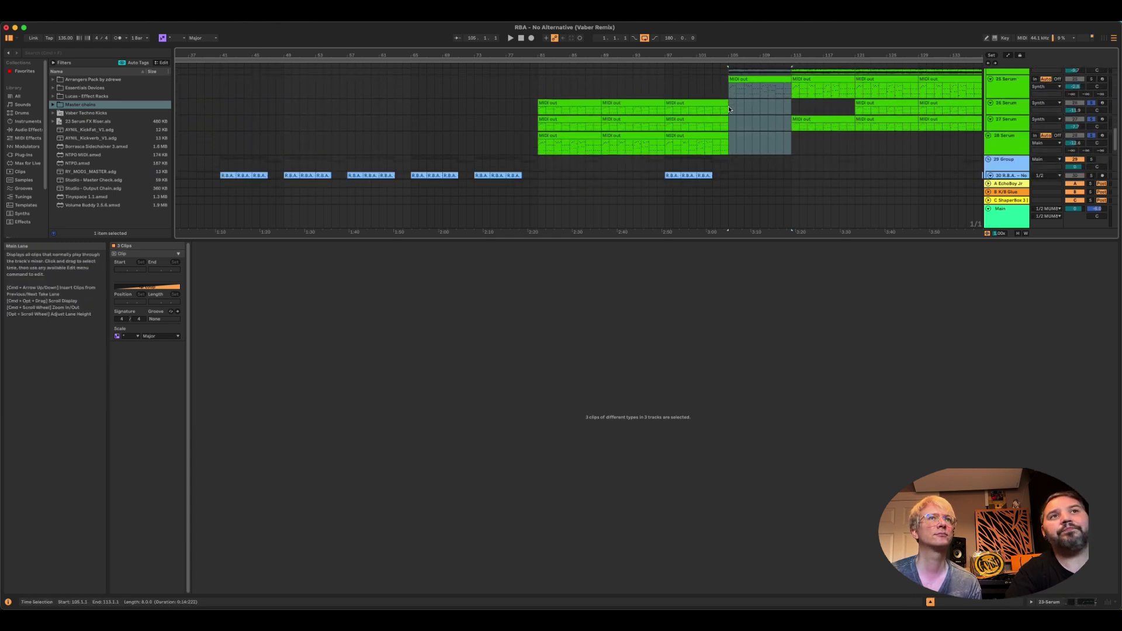
scroll(742, 112, "up", 4)
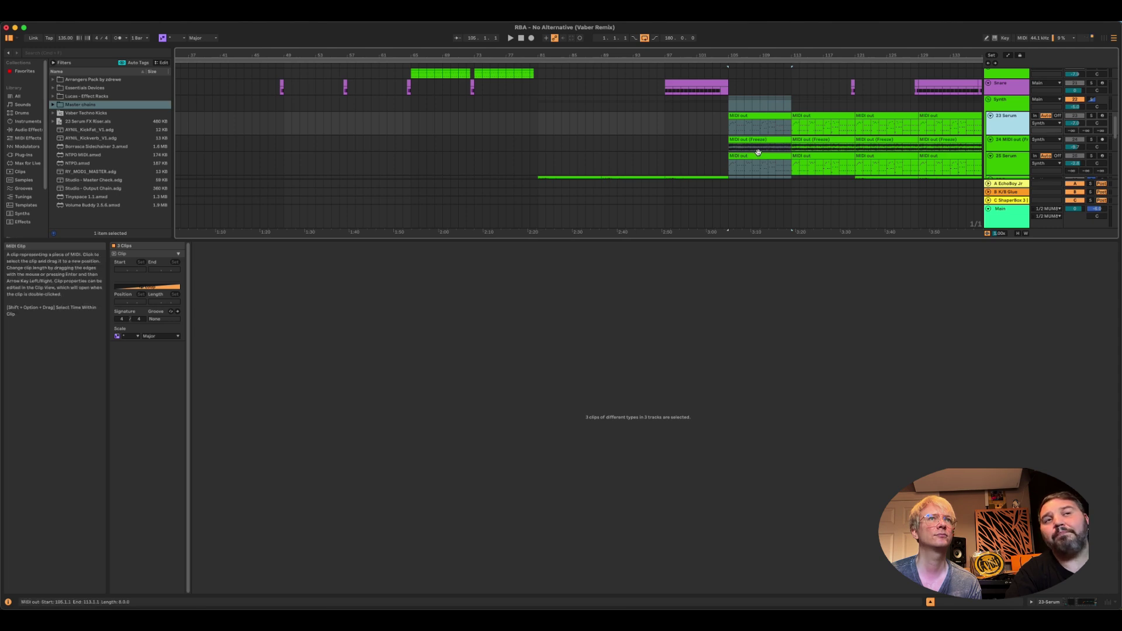
scroll(758, 152, "up", 3)
scroll(758, 152, "down", 5)
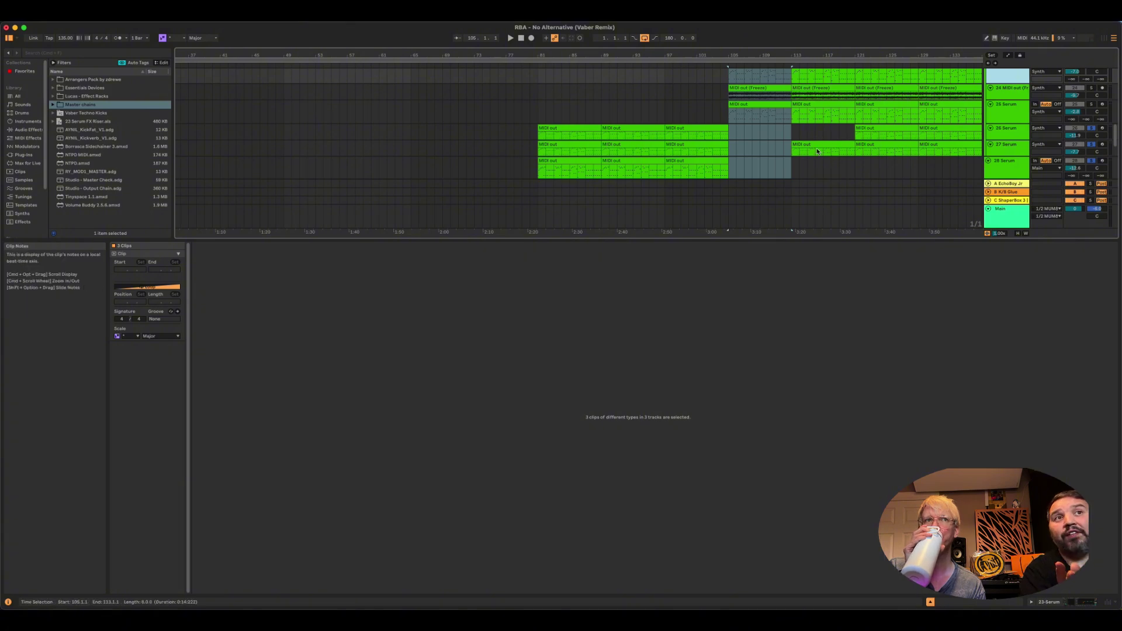
Open the 27 Serum clip at bar 113 and play it with only that track soloed
left_click(795, 153)
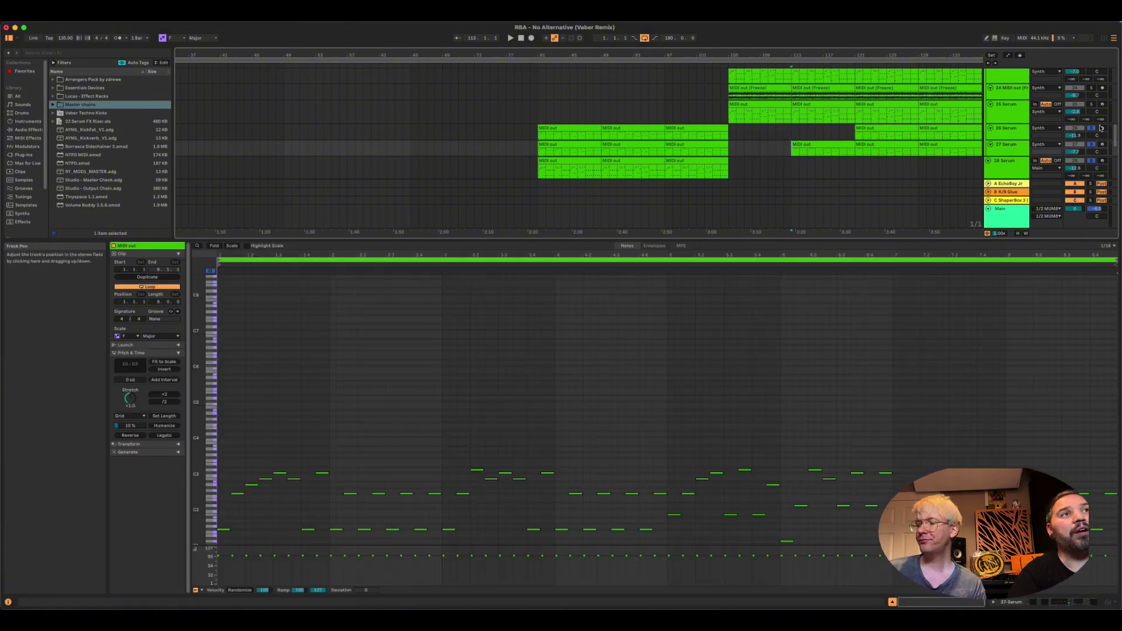
left_click(1091, 146)
key("space")
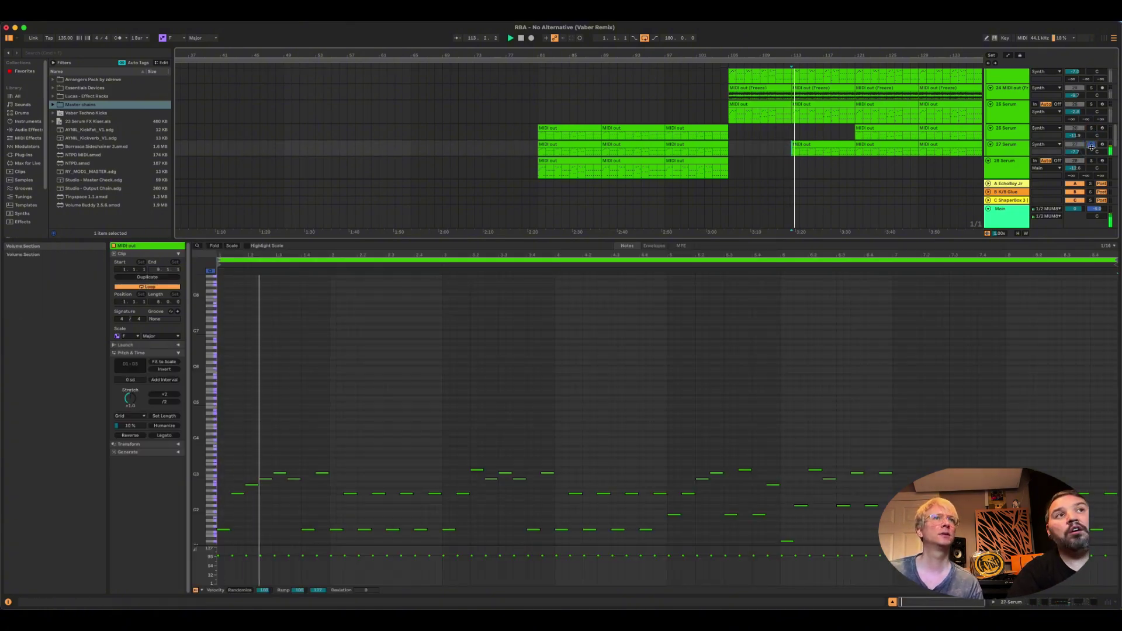
Solo only the 26 Serum track, play its clip from bar 121, and clear the solo
left_click(1090, 128)
left_click(856, 134)
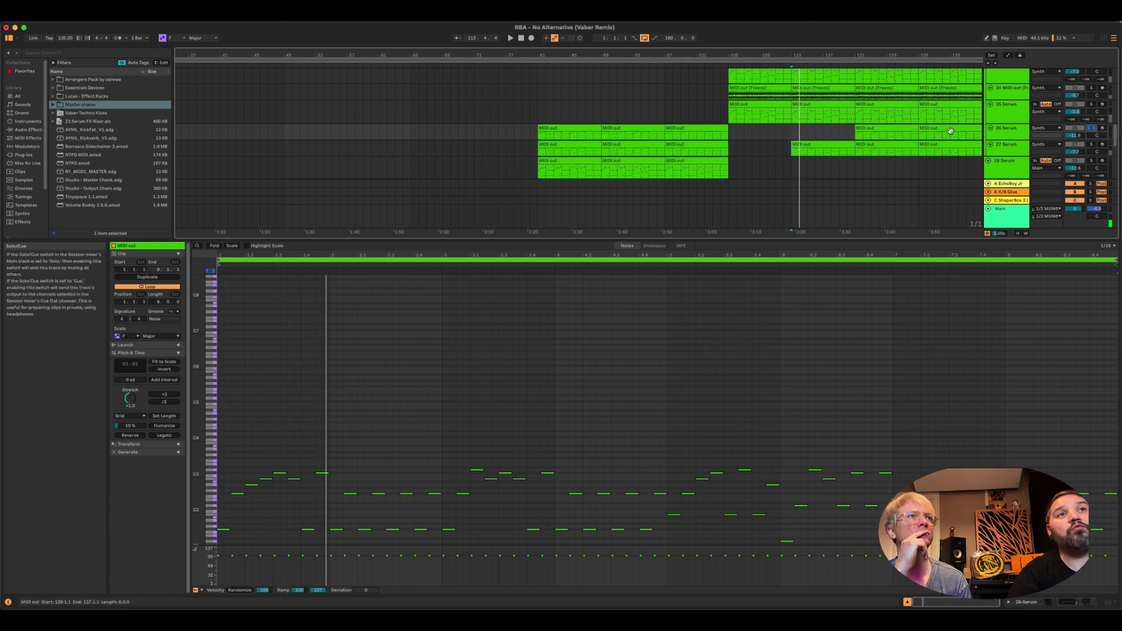
key("space")
key("space")
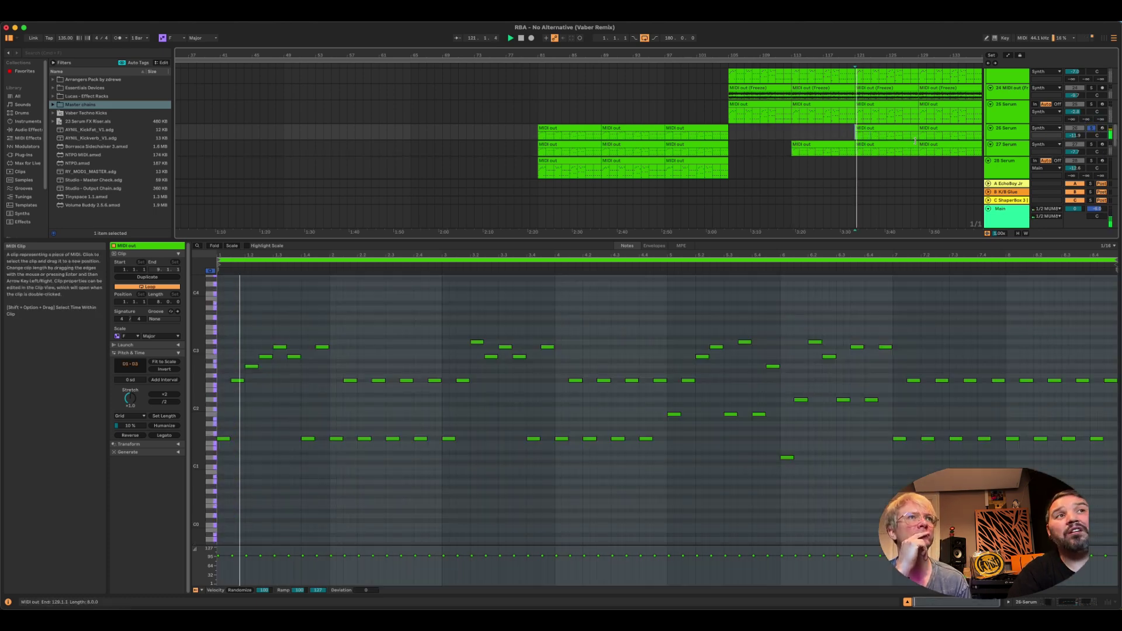
left_click(1090, 130)
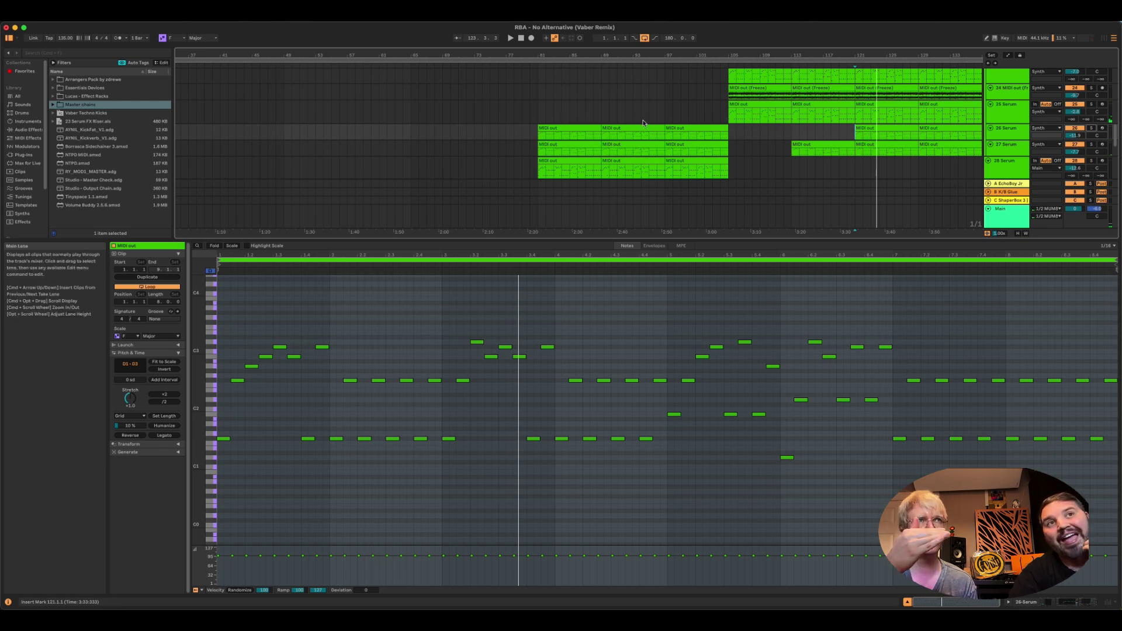
Open the 27 Serum clip at bar 121 to view its note pattern
scroll(818, 117, "up", 1)
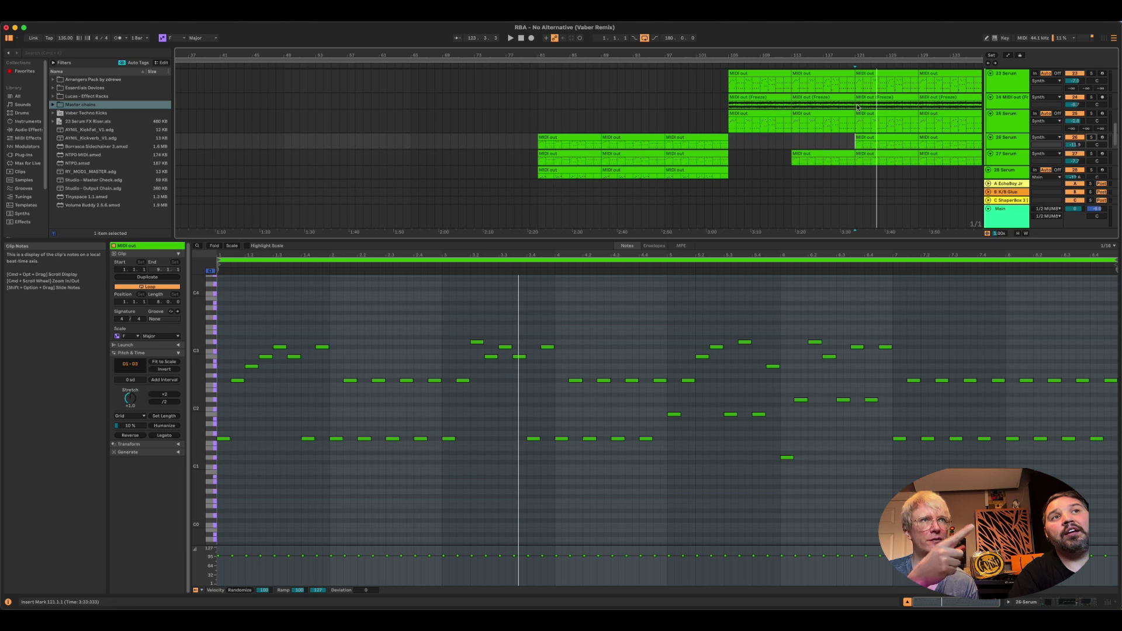
left_click(857, 107)
left_click(873, 160)
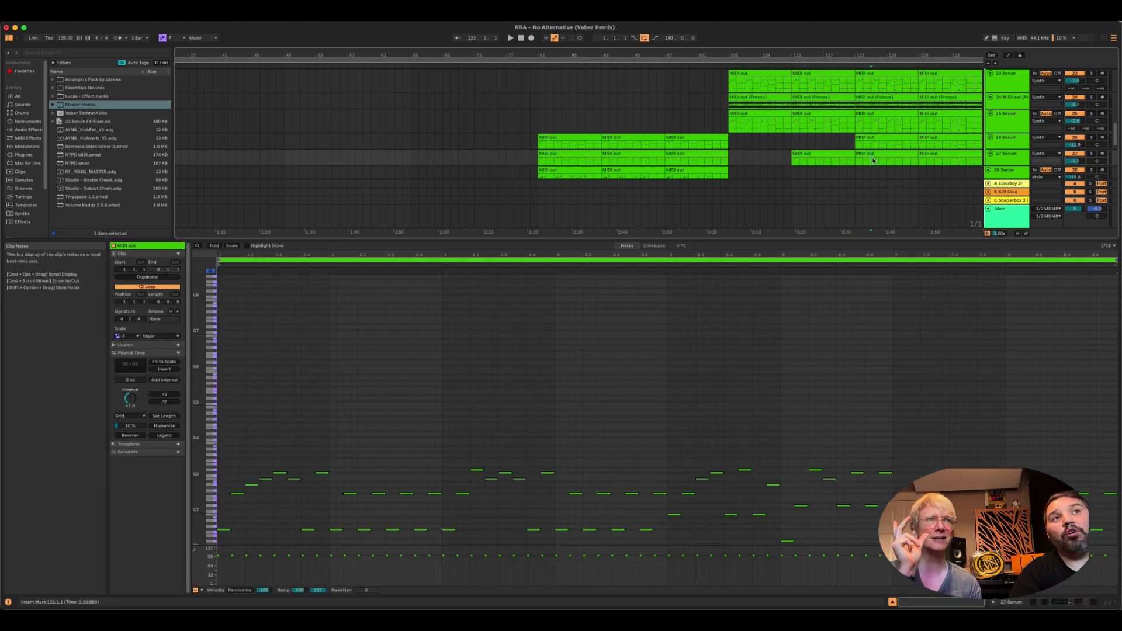
left_click(859, 155)
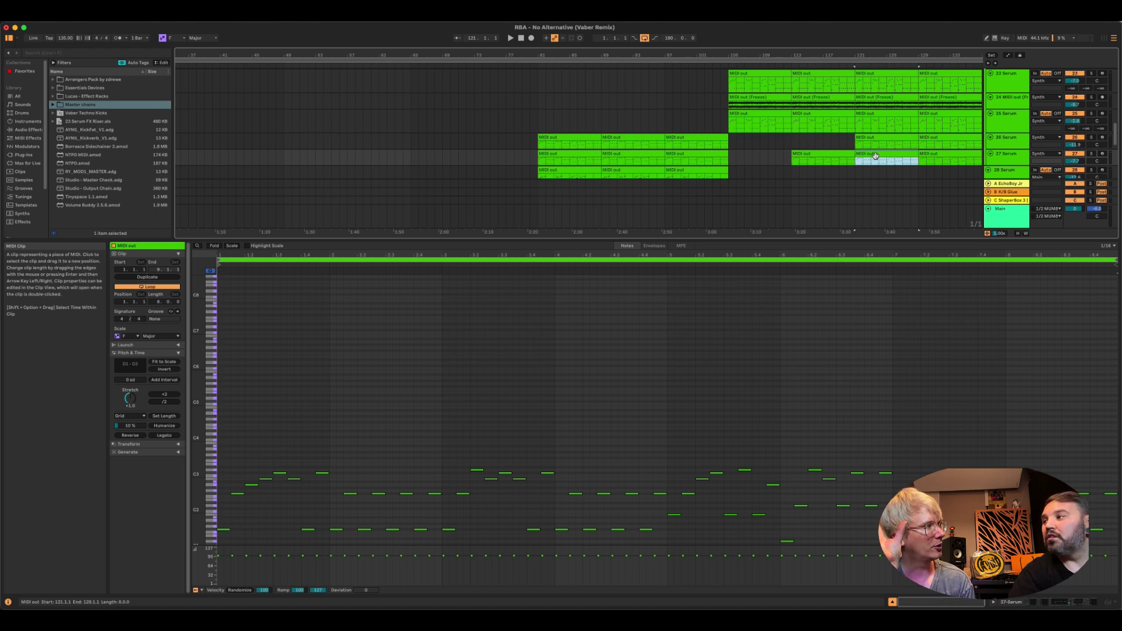
Solo the 25 Serum track and play its clip from bar 121
left_click(864, 143)
left_click(856, 125)
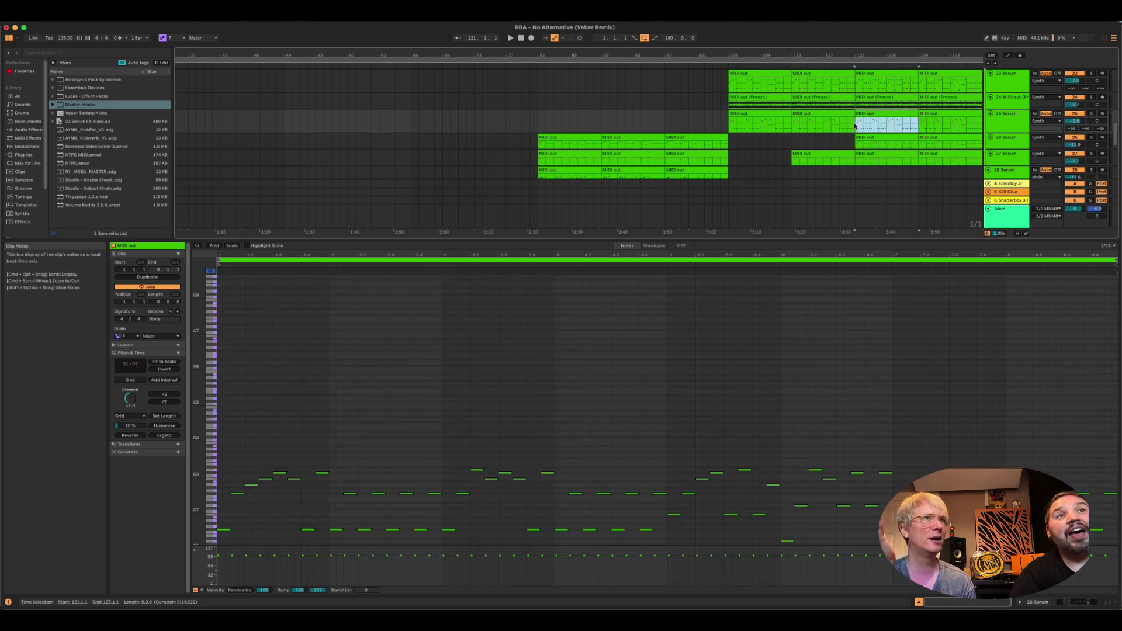
left_click(855, 125)
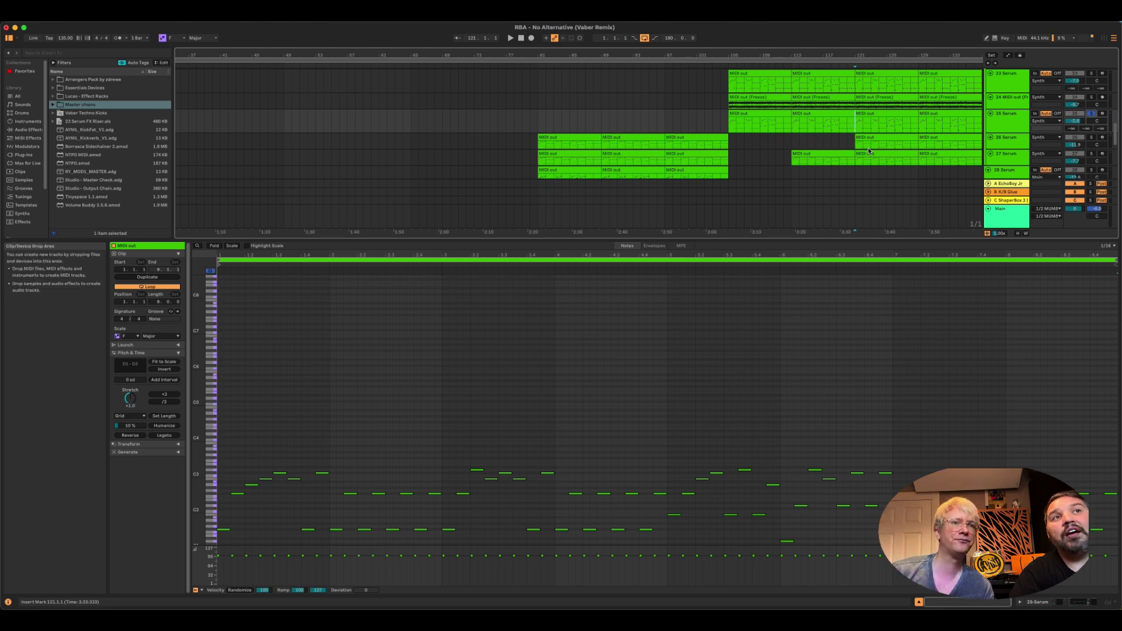
key("space")
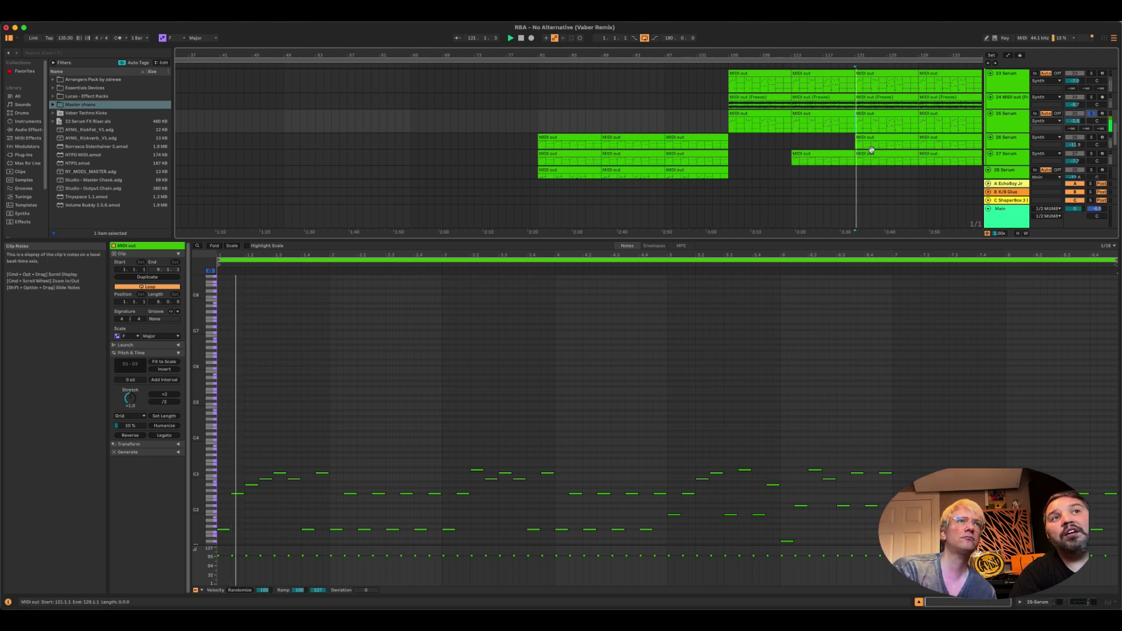
Play the frozen 24 MIDI out track soloed from bar 121 with its lane enlarged, and layer it with 25 Serum
left_click(1092, 98)
left_click(861, 104)
left_click(858, 104)
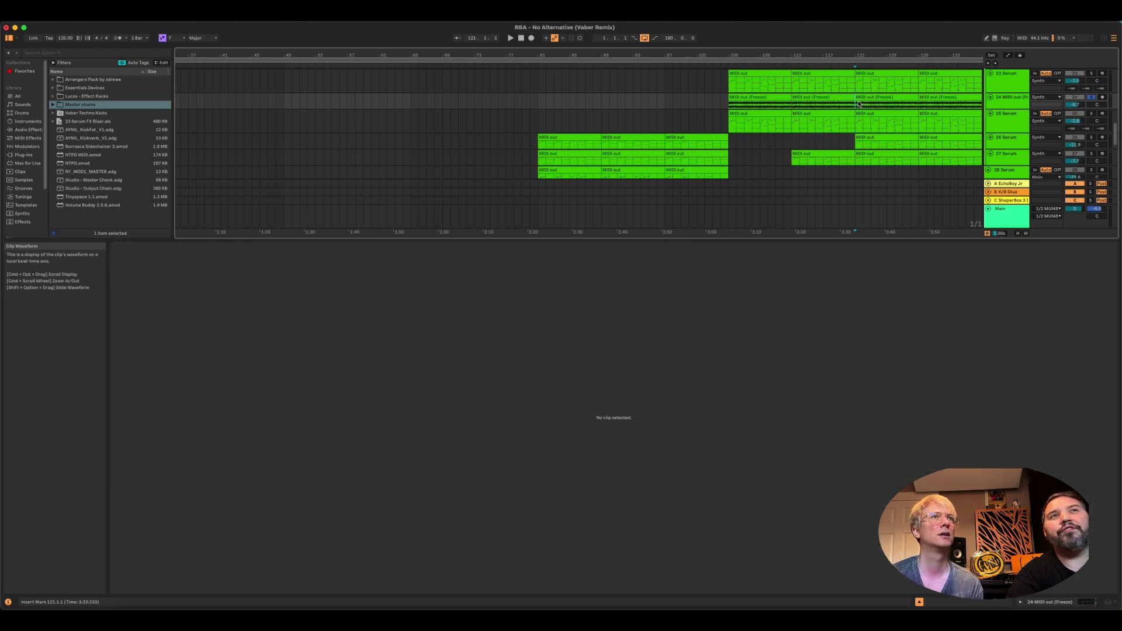
left_click_drag(1007, 109, 1004, 125)
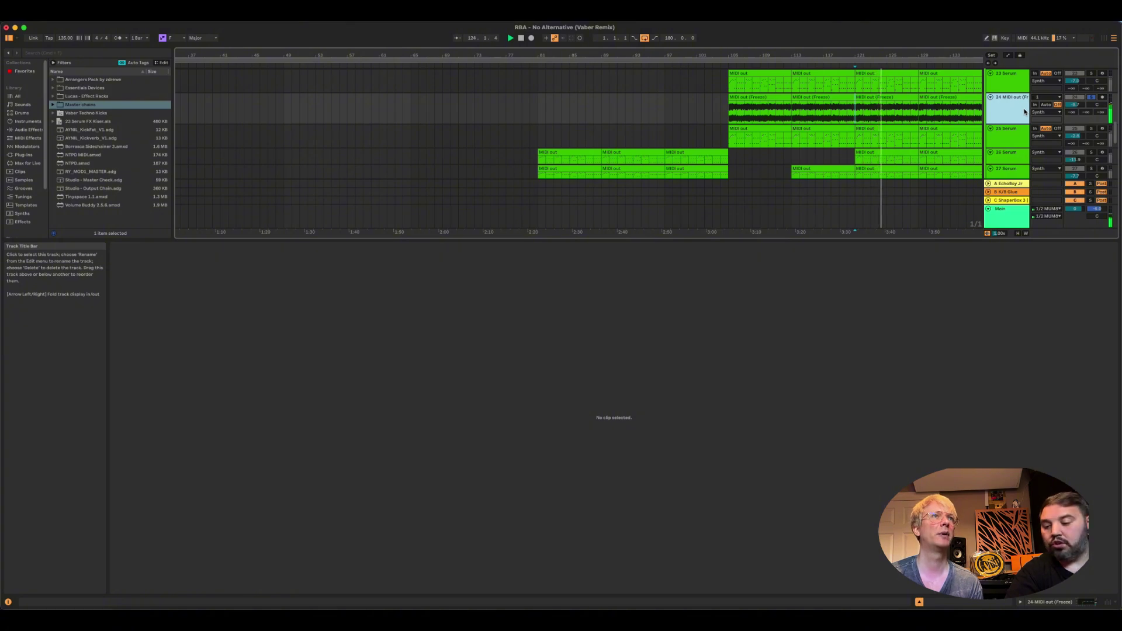
left_click(1092, 130)
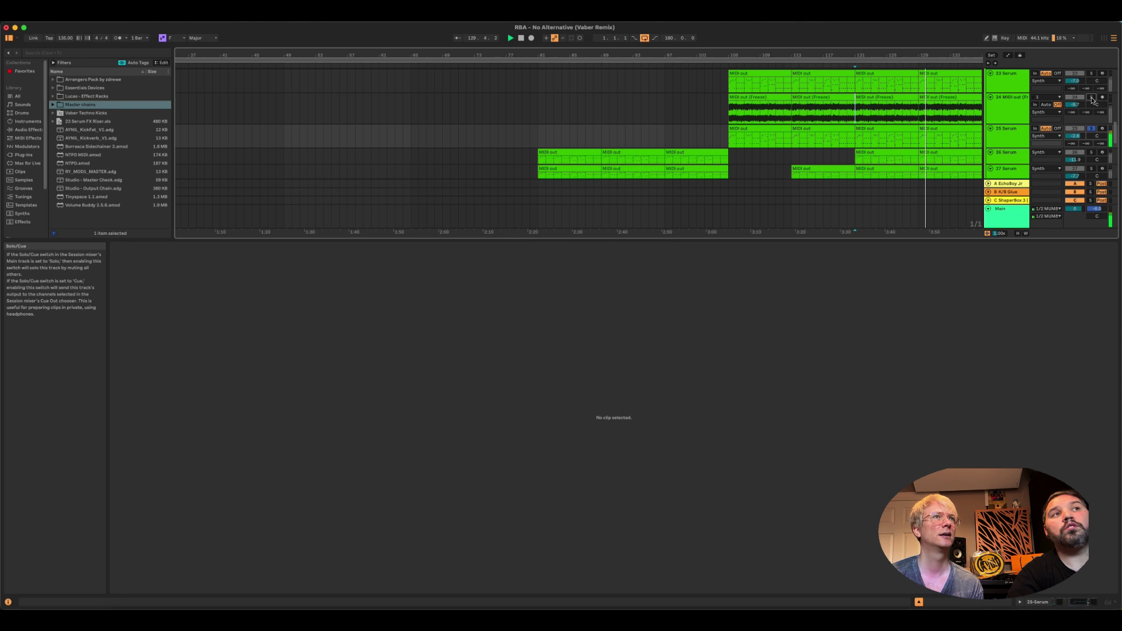
left_click(1091, 98)
Solo only the 23 Serum track and play it from bar 121
scroll(1092, 96, "up", 1)
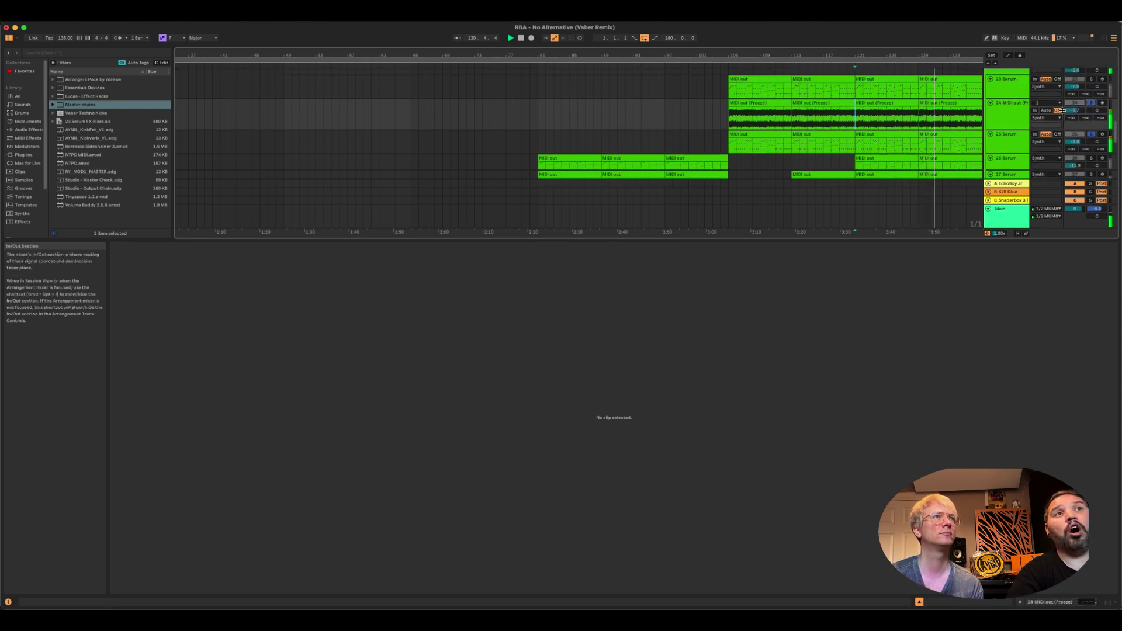
left_click(1091, 79)
left_click(856, 89)
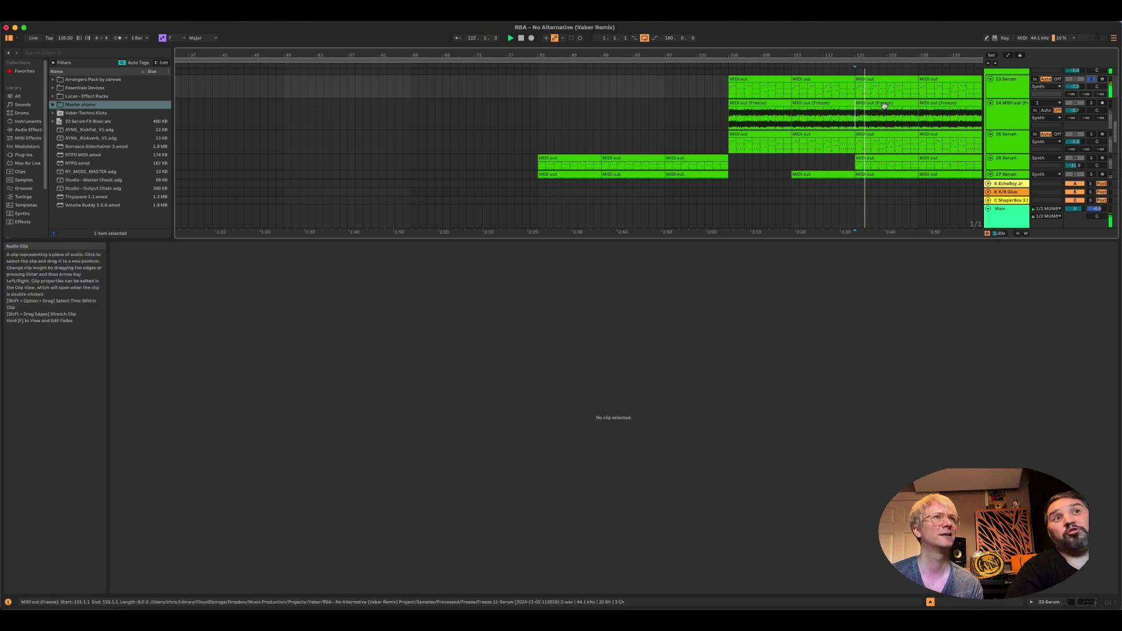
scroll(873, 105, "down", 1)
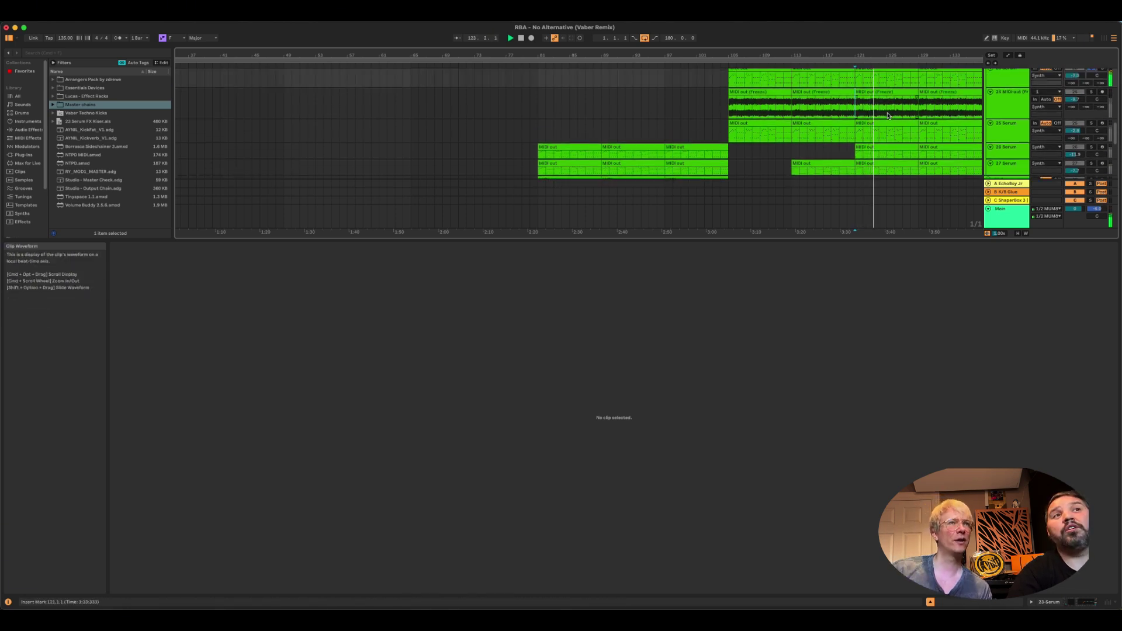
scroll(896, 115, "up", 4)
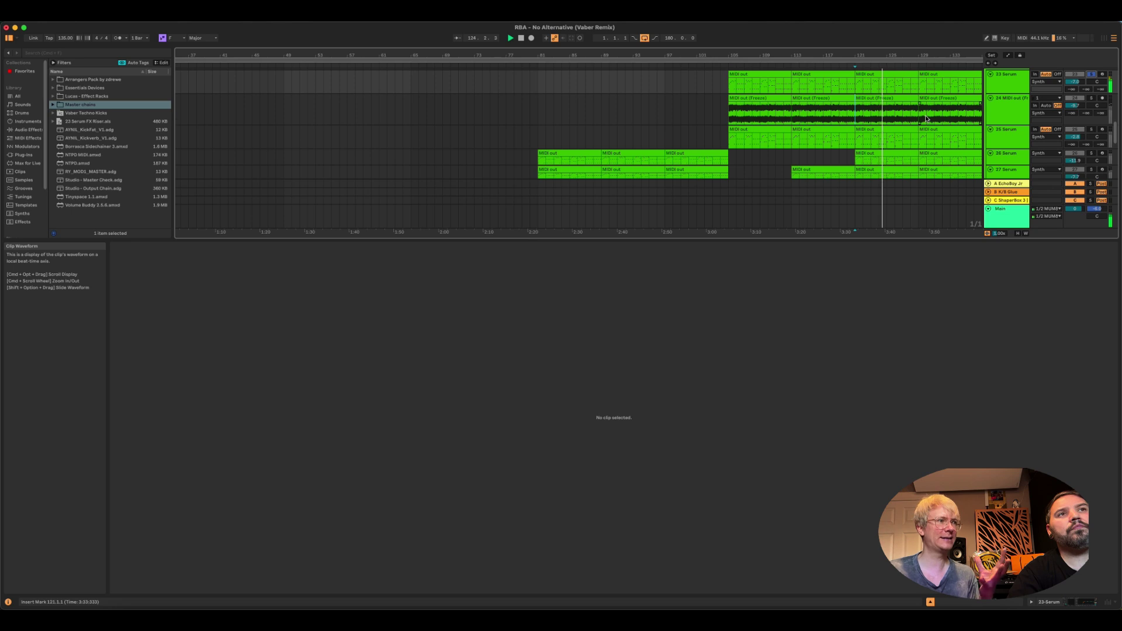
scroll(924, 114, "down", 3)
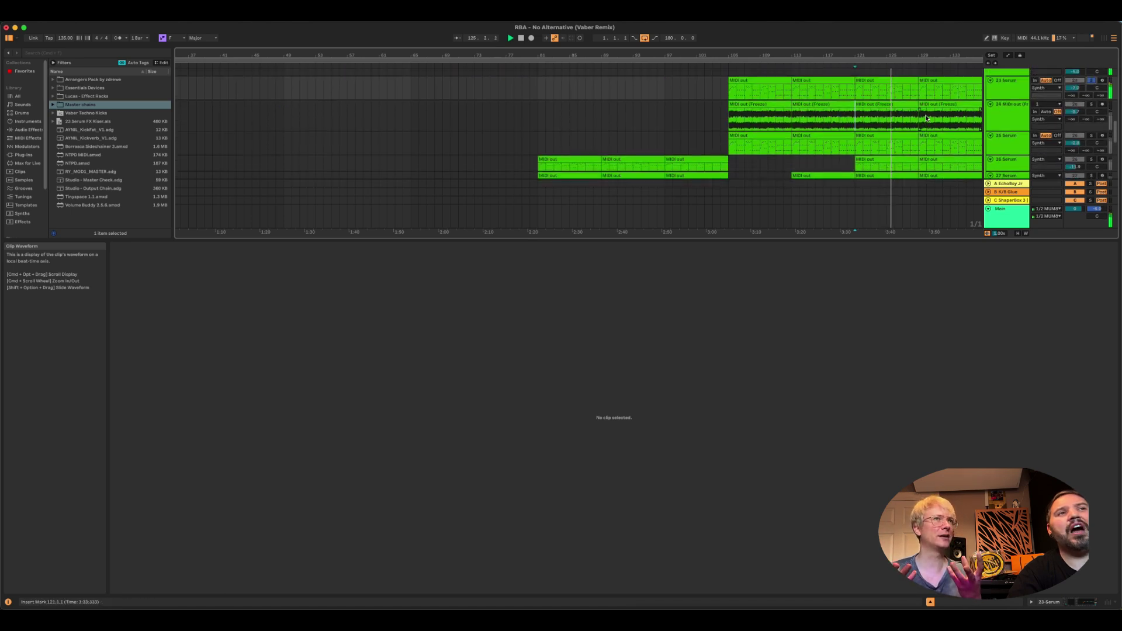
Add 24 MIDI out and the 25, 26 and 27 Serum tracks to the solo in turn, and play the layers from bar 129
key("Down")
key("Down")
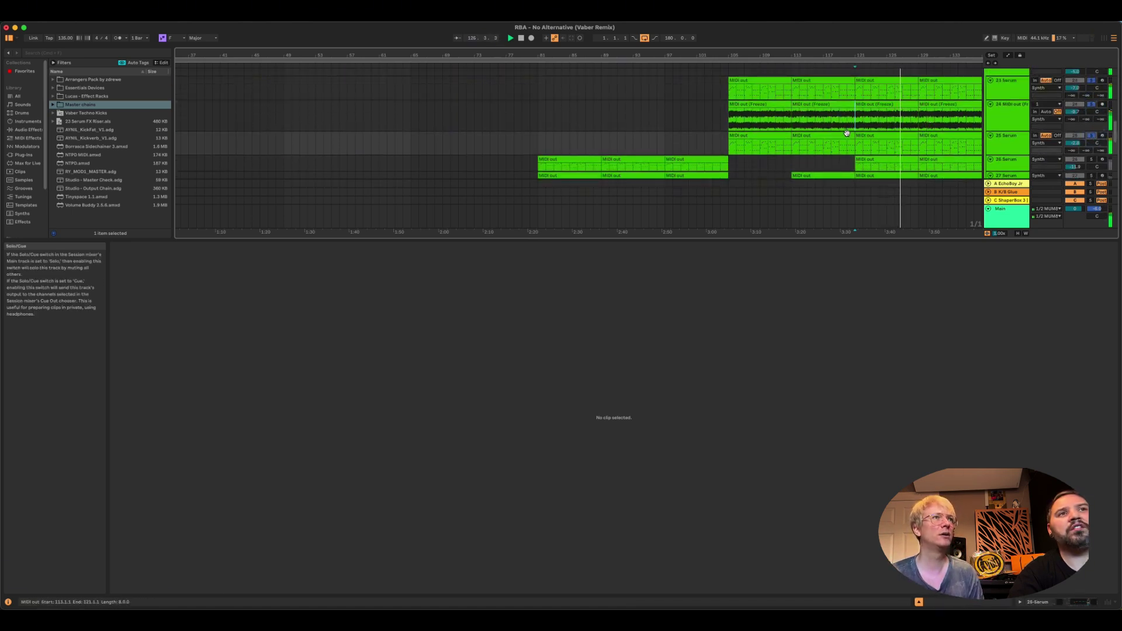
scroll(883, 125, "down", 5)
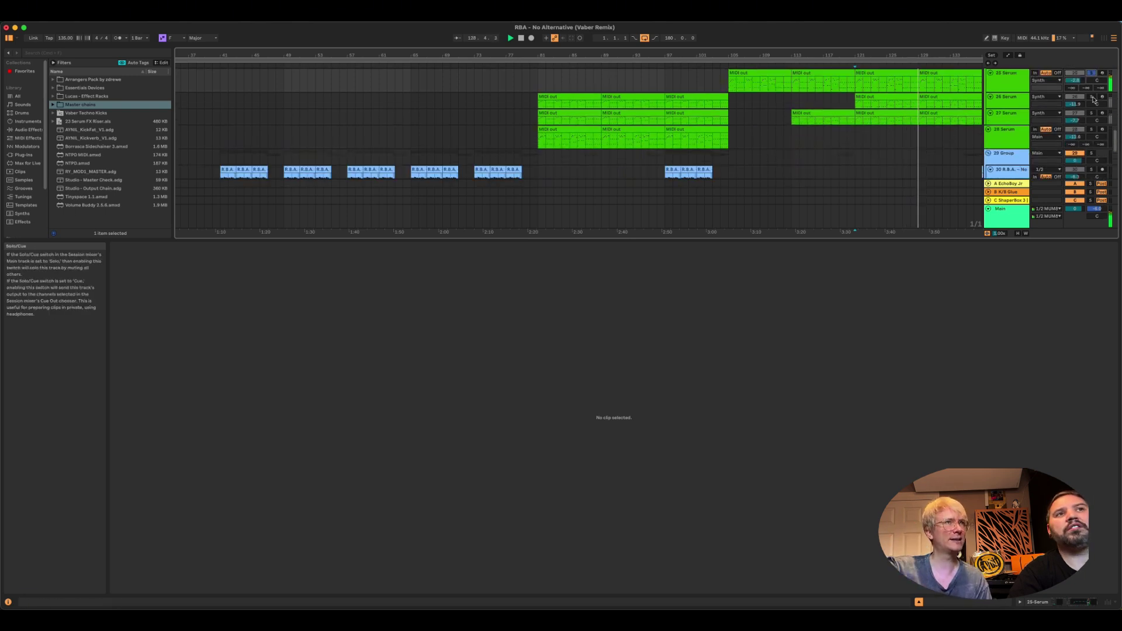
left_click(1093, 98)
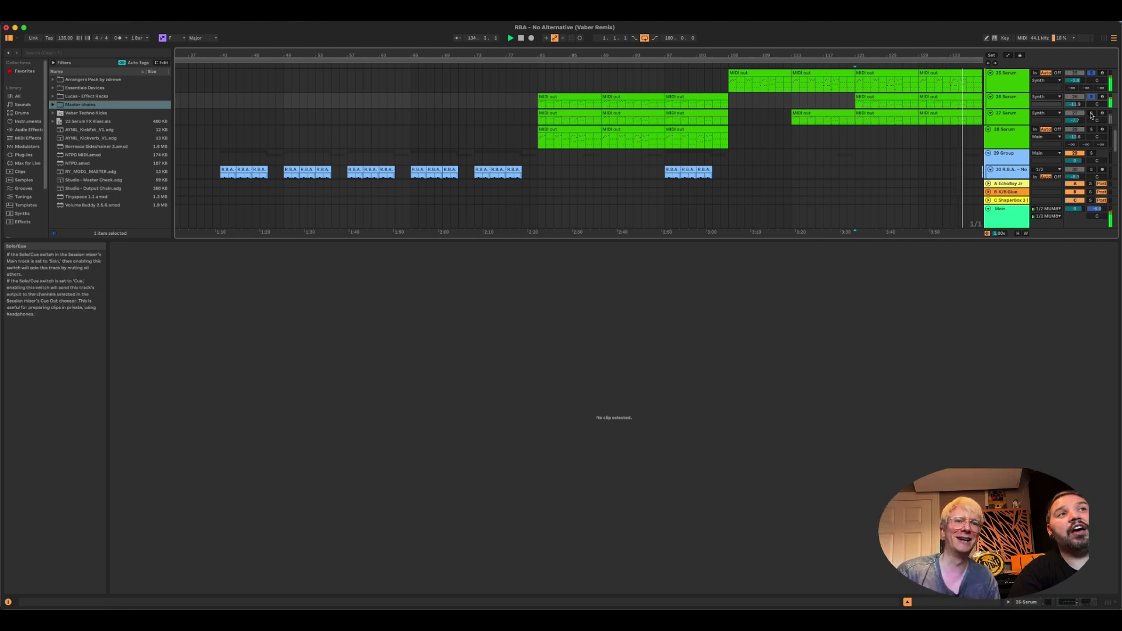
left_click(1090, 114)
left_click(920, 120)
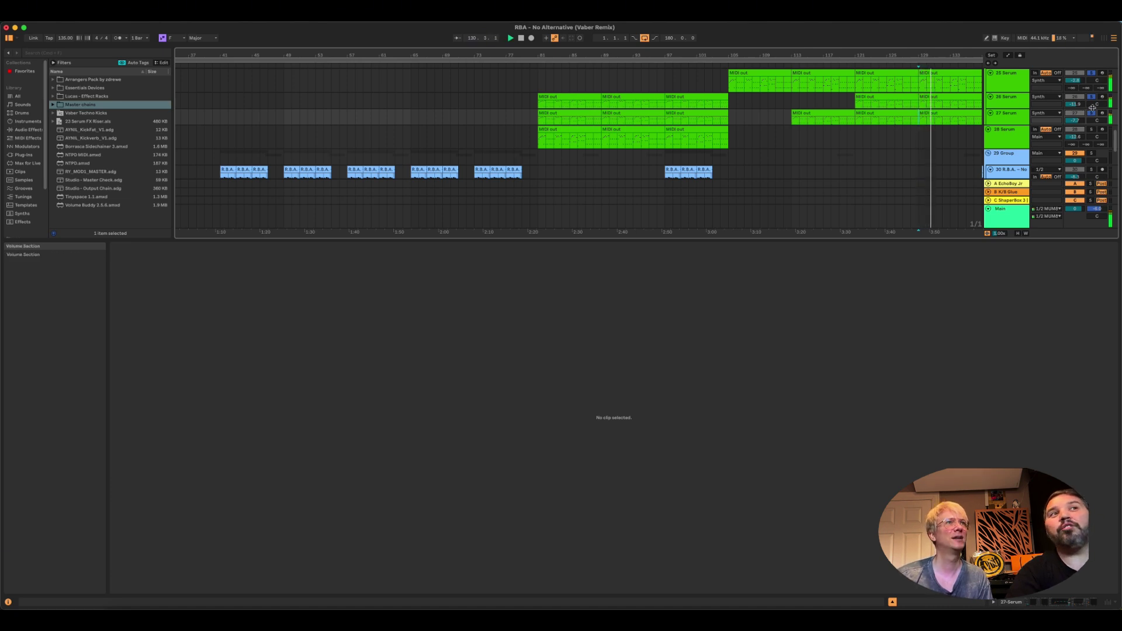
Stop playback and open the 26 Serum clip at bar 121
left_click(673, 87)
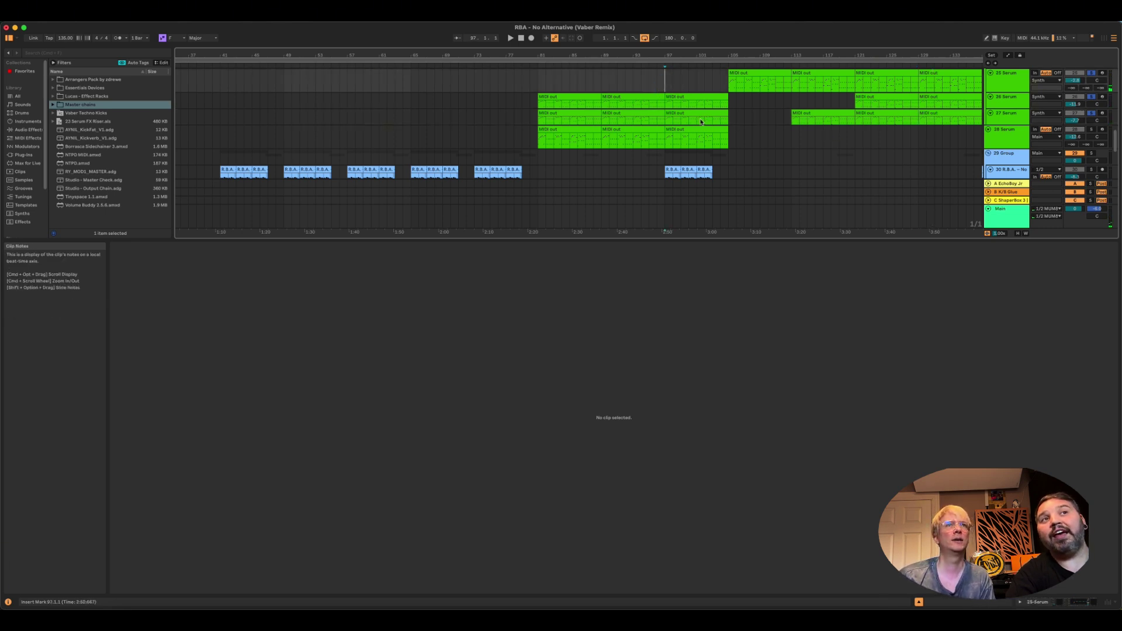
left_click(858, 104)
left_click(858, 104)
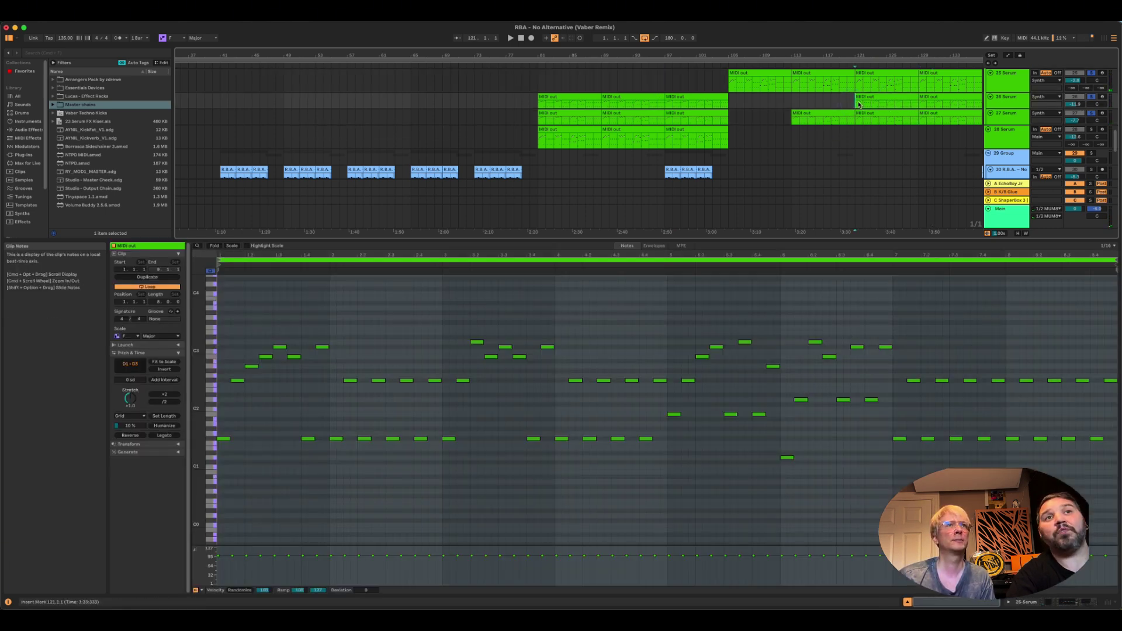
Play the 28 Serum track soloed from bar 97, and add the 26 and 27 Serum tracks to the solo
left_click(1008, 132)
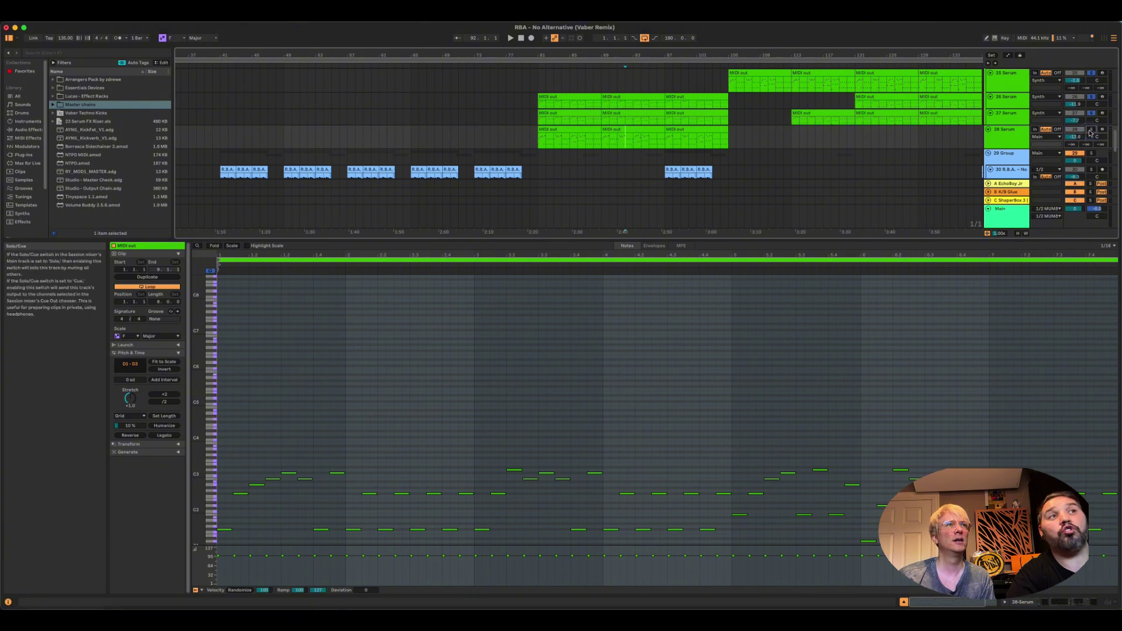
left_click(666, 138)
key("space")
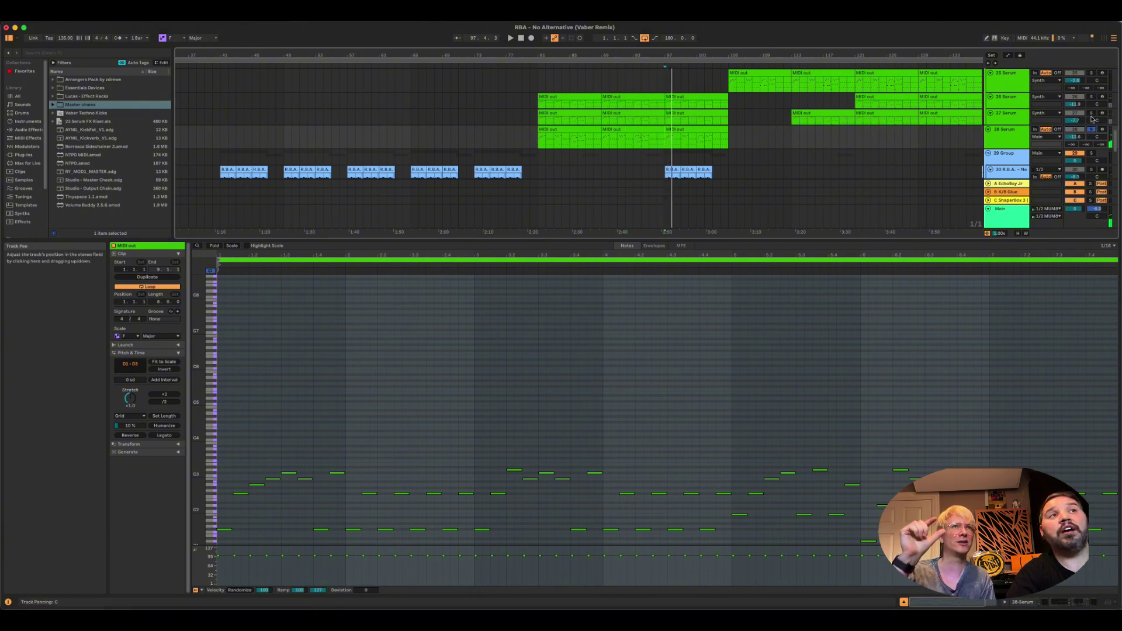
left_click(1090, 97)
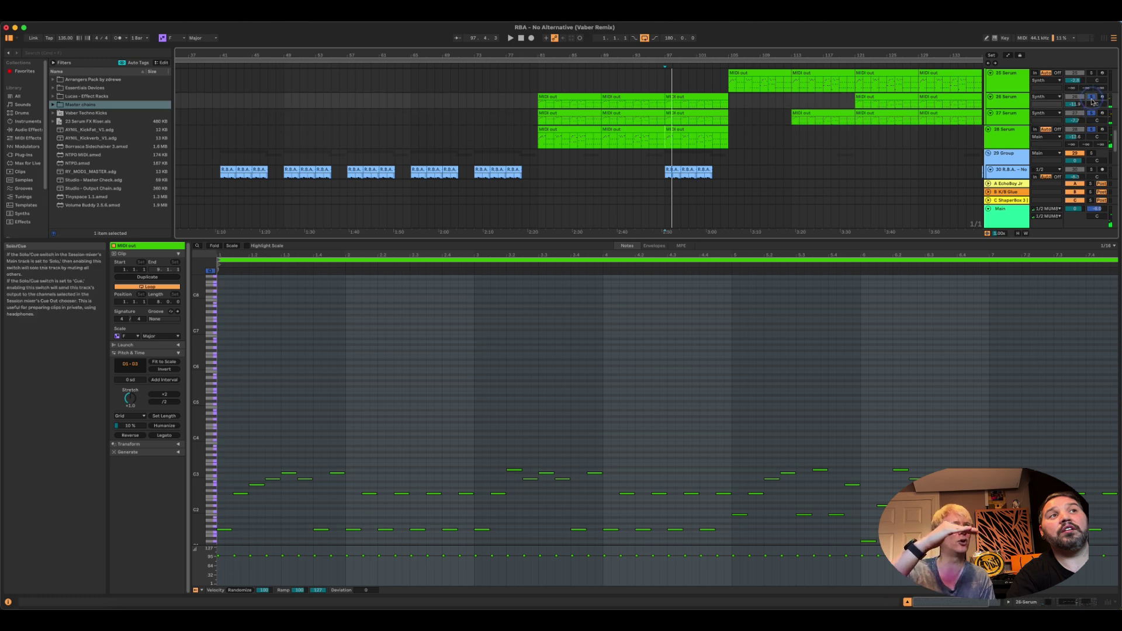
left_click(680, 141)
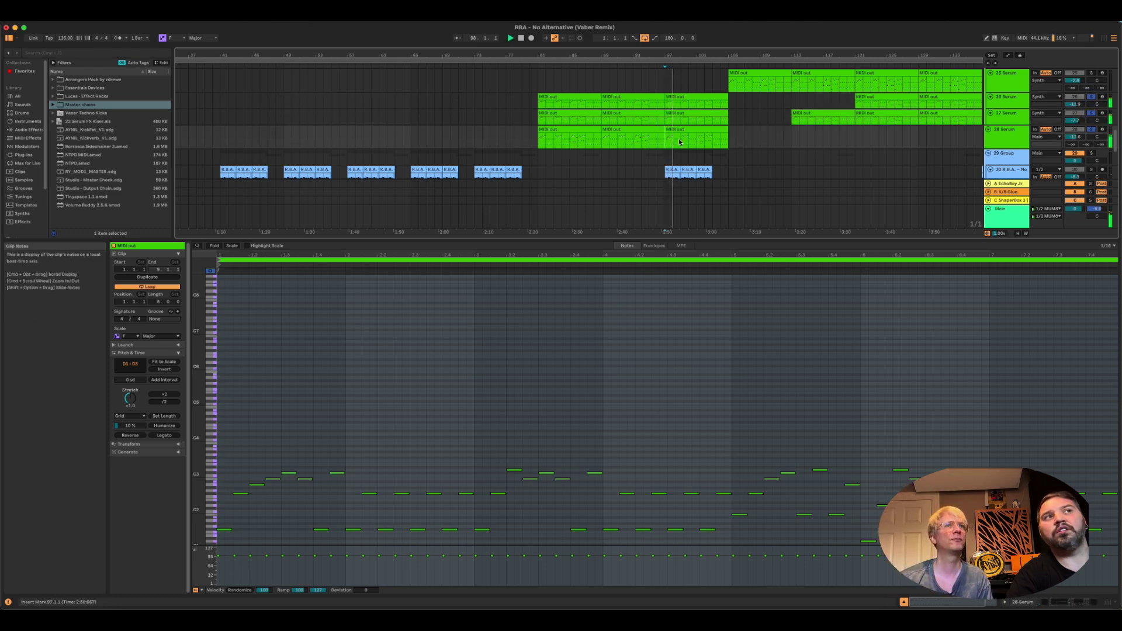
Show the frozen 24 MIDI out clip at bar 105, then clear the solos and play all tracks from bar 97
scroll(679, 142, "up", 5)
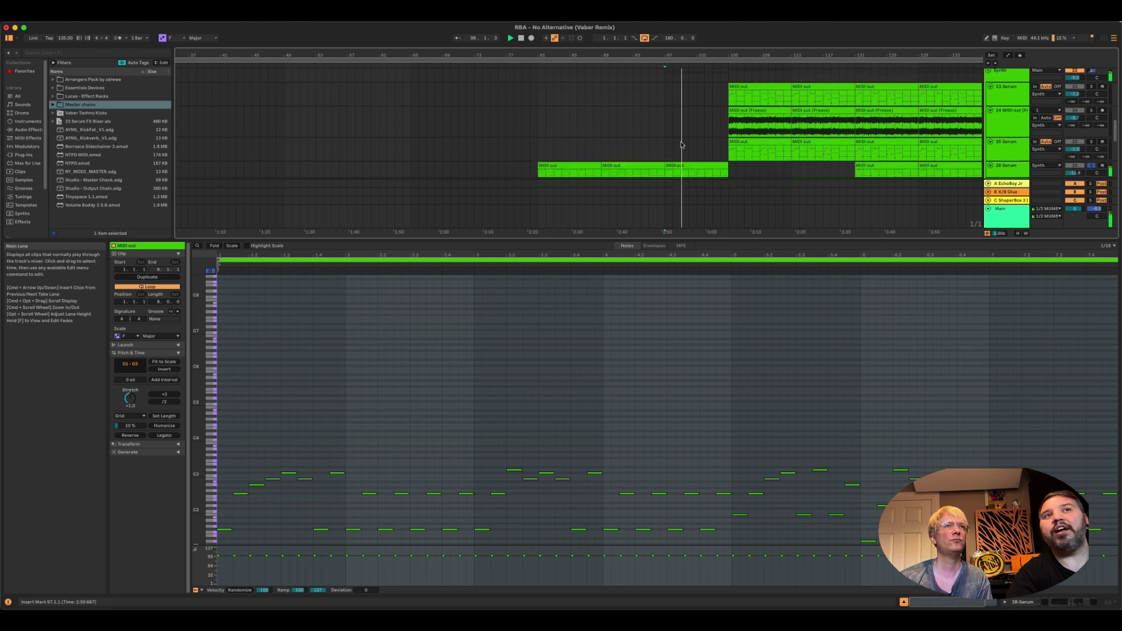
scroll(680, 144, "down", 1)
left_click(730, 124)
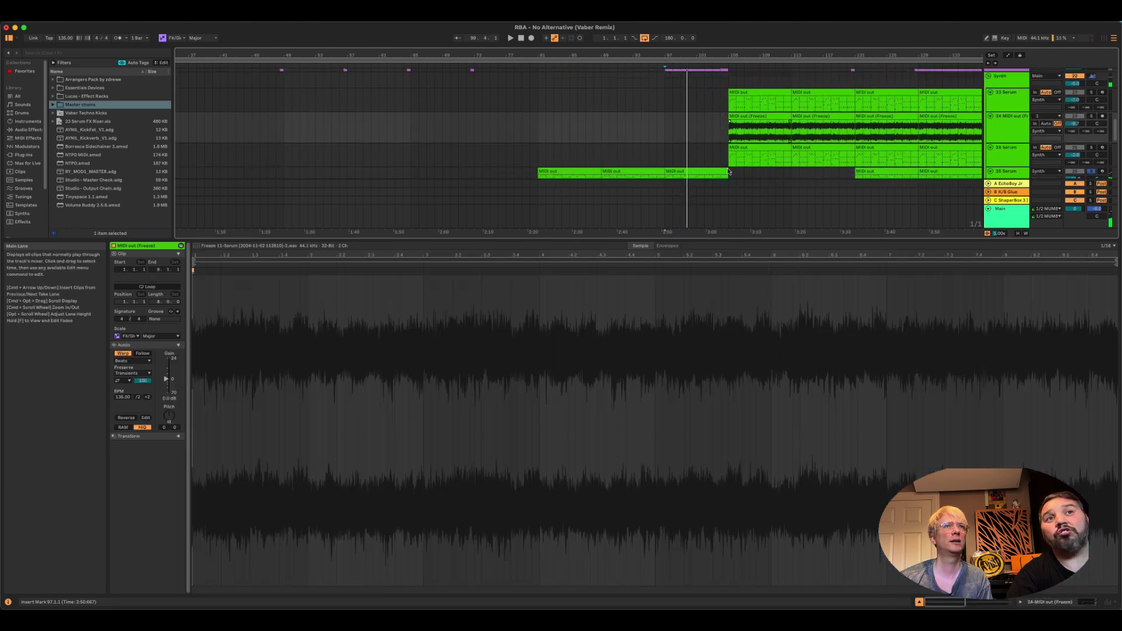
scroll(725, 170, "down", 2)
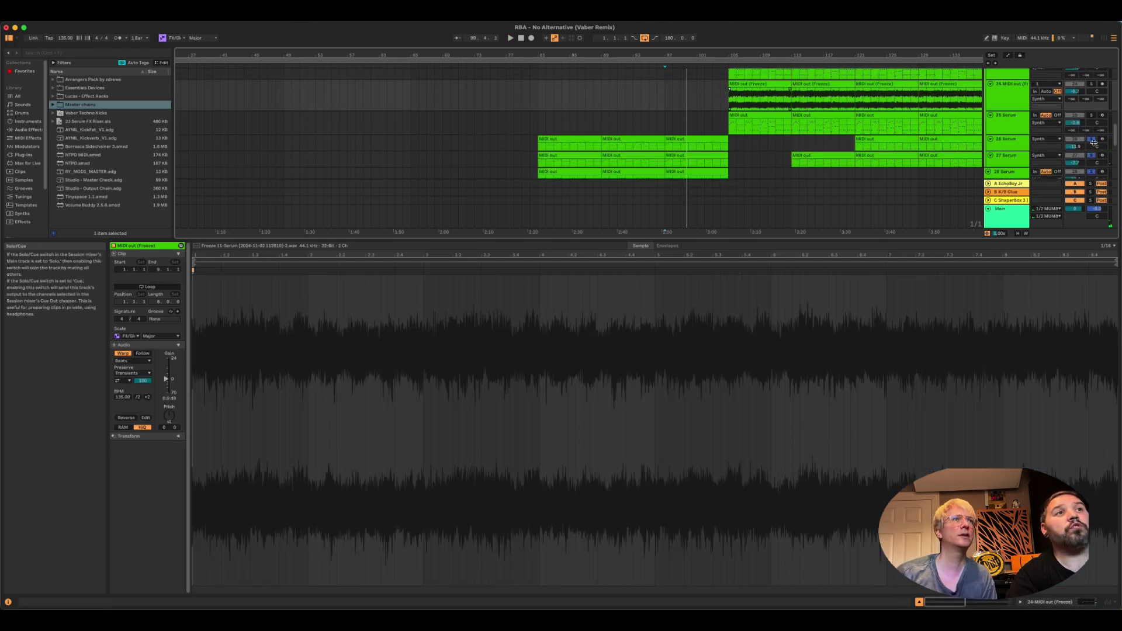
left_click(667, 123)
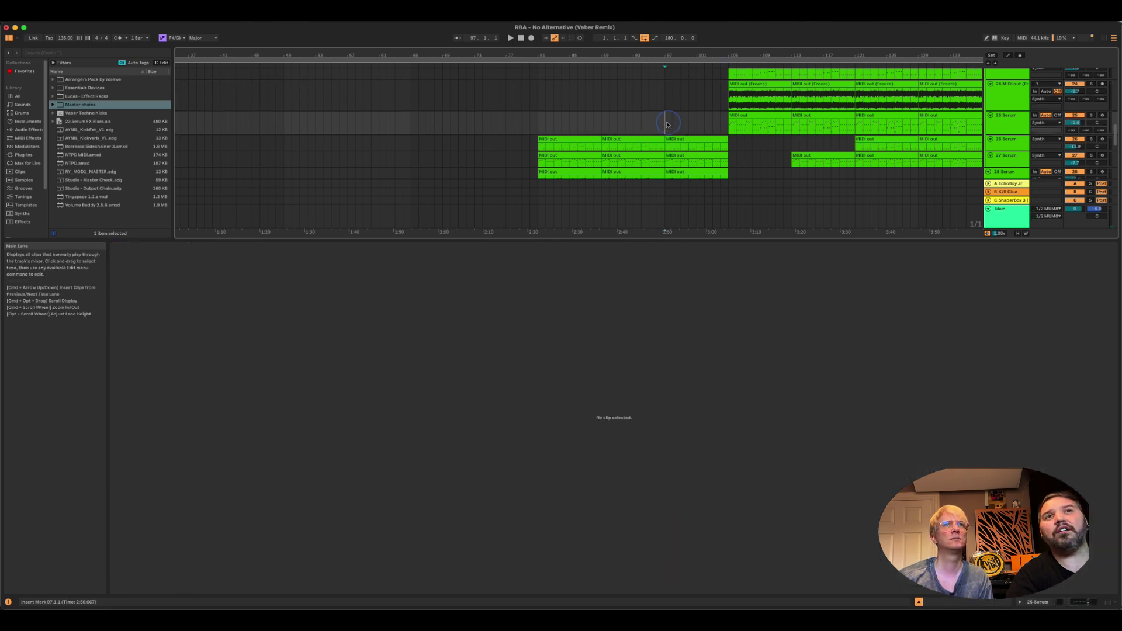
key("space")
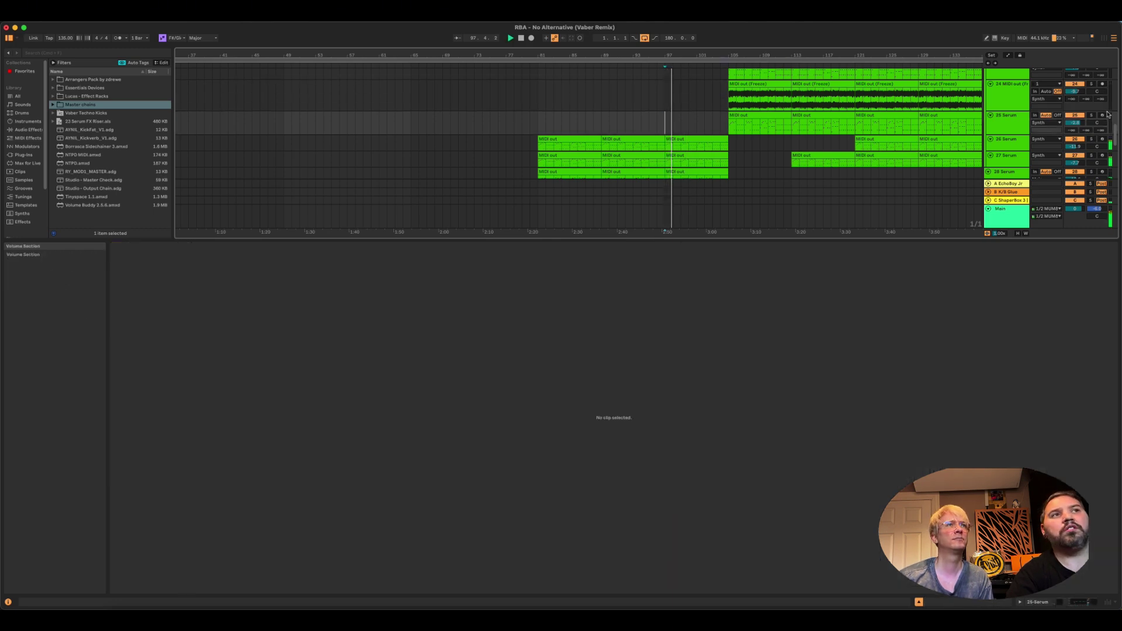
Solo the Synth group and play it from bar 100 into the drop at bar 105
scroll(1096, 116, "up", 5)
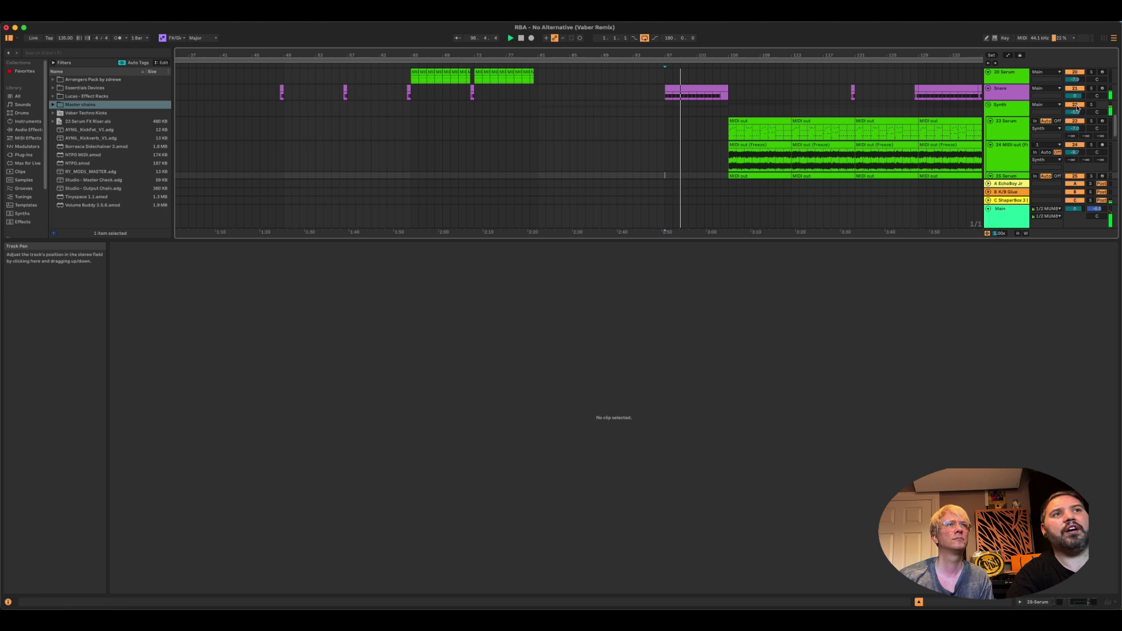
left_click(1091, 106)
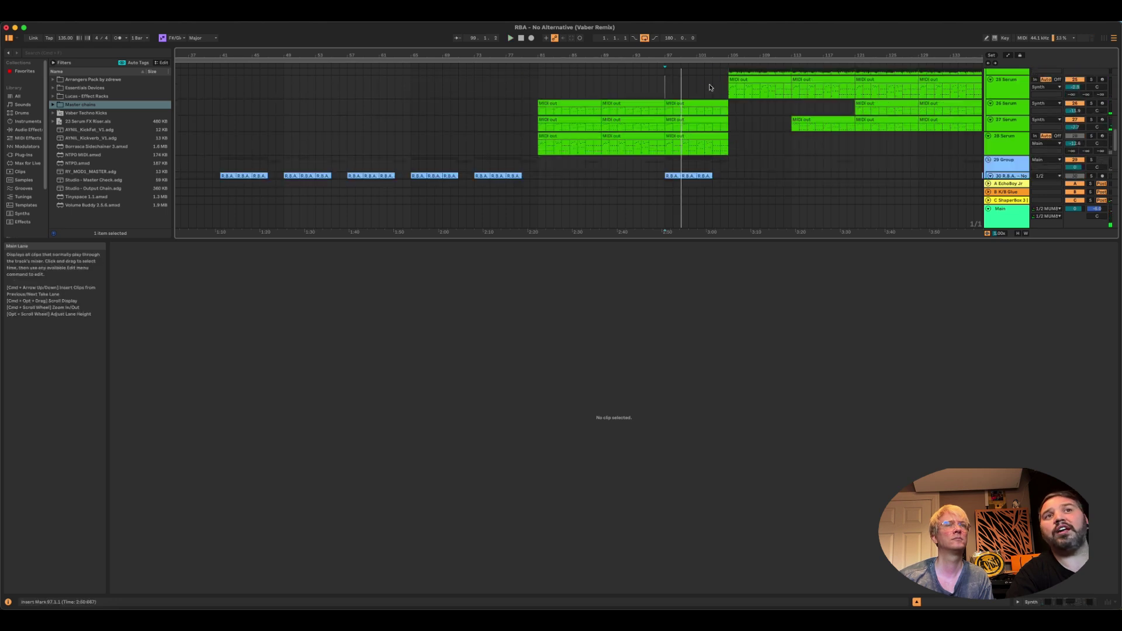
left_click(689, 87)
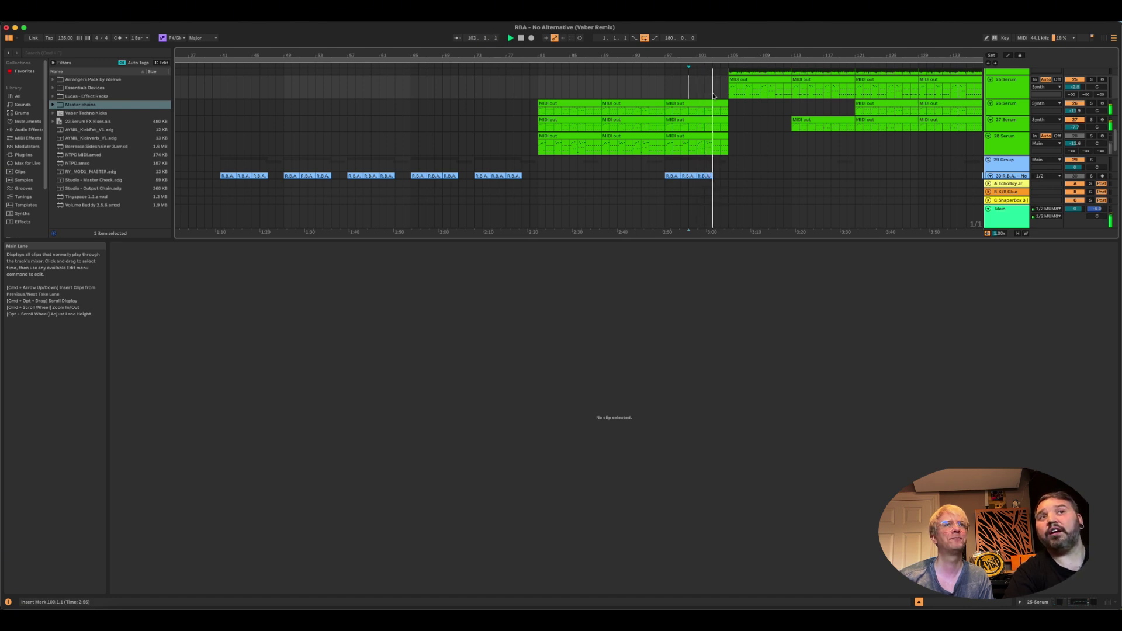
scroll(712, 96, "down", 1)
scroll(713, 96, "up", 3)
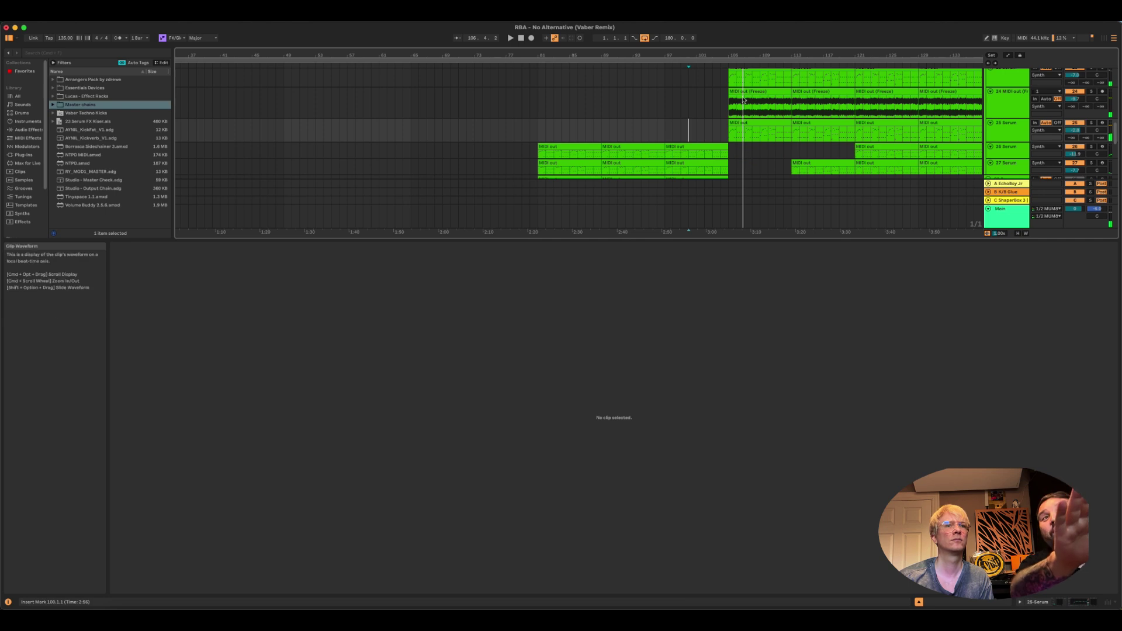
scroll(765, 114, "up", 4)
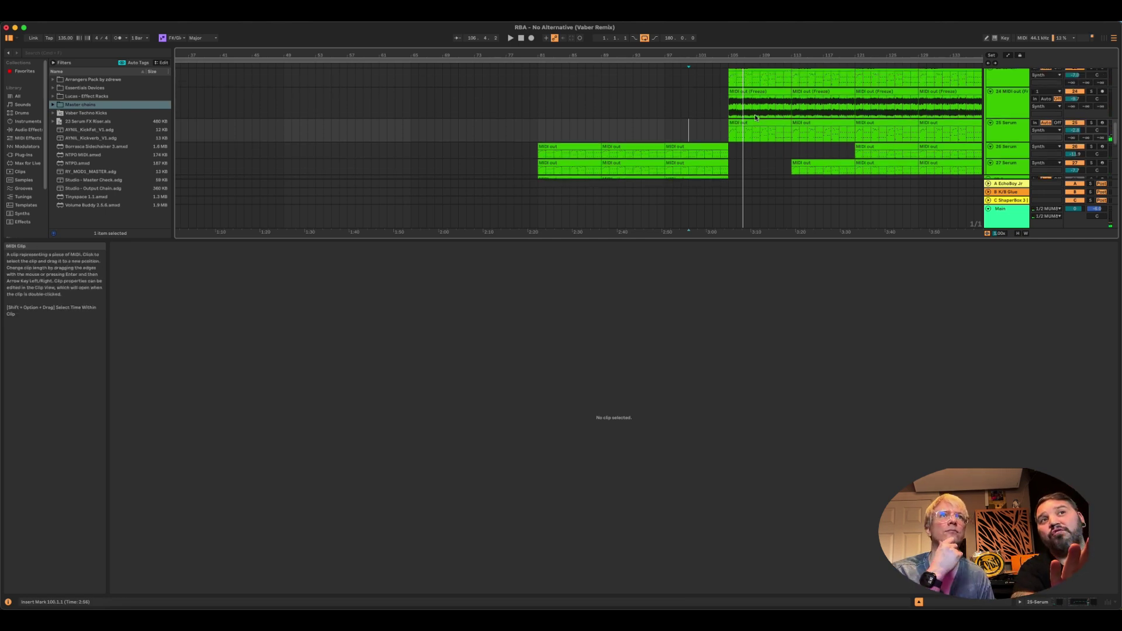
scroll(755, 118, "down", 5)
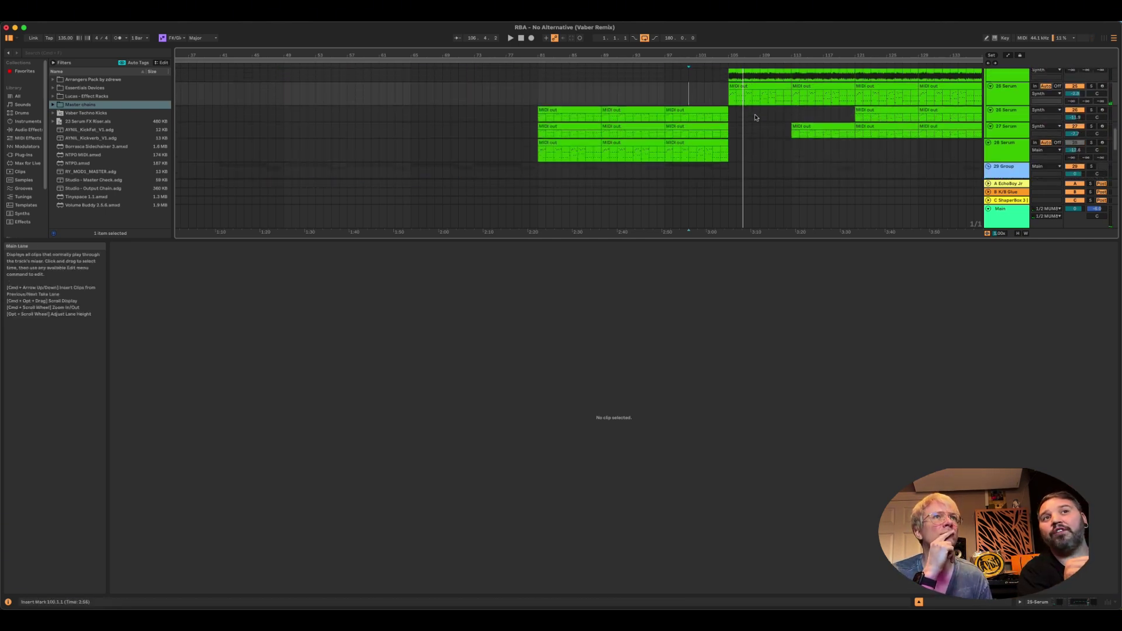
Play the synth layers from bar 89, and replay their transition into the drop from bar 101
left_click(604, 154)
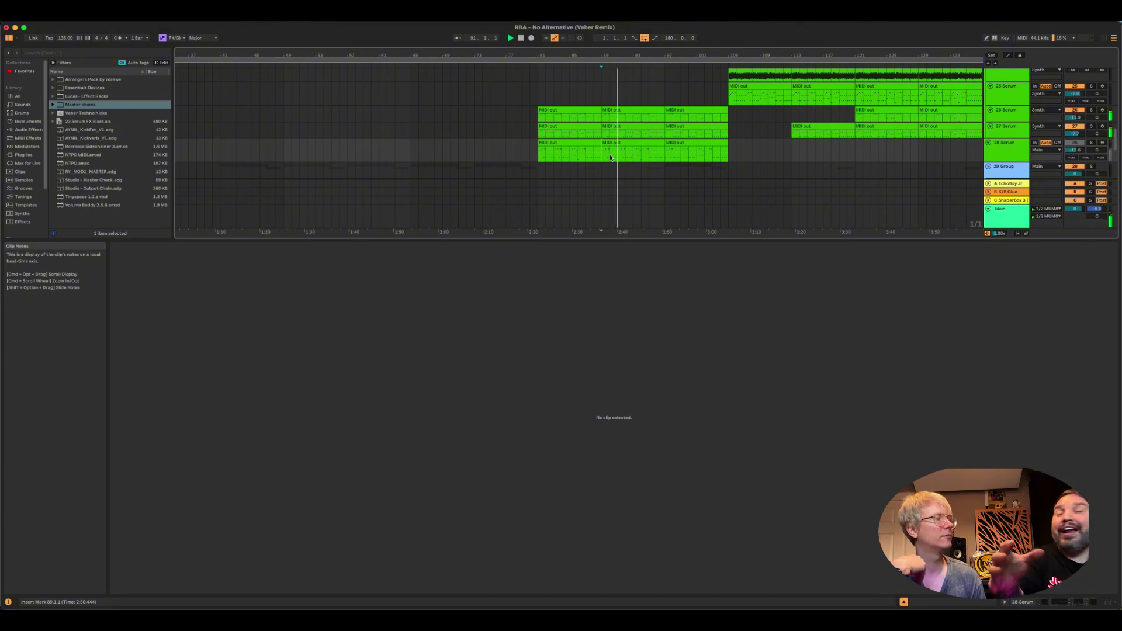
left_click(692, 92)
scroll(949, 138, "up", 10)
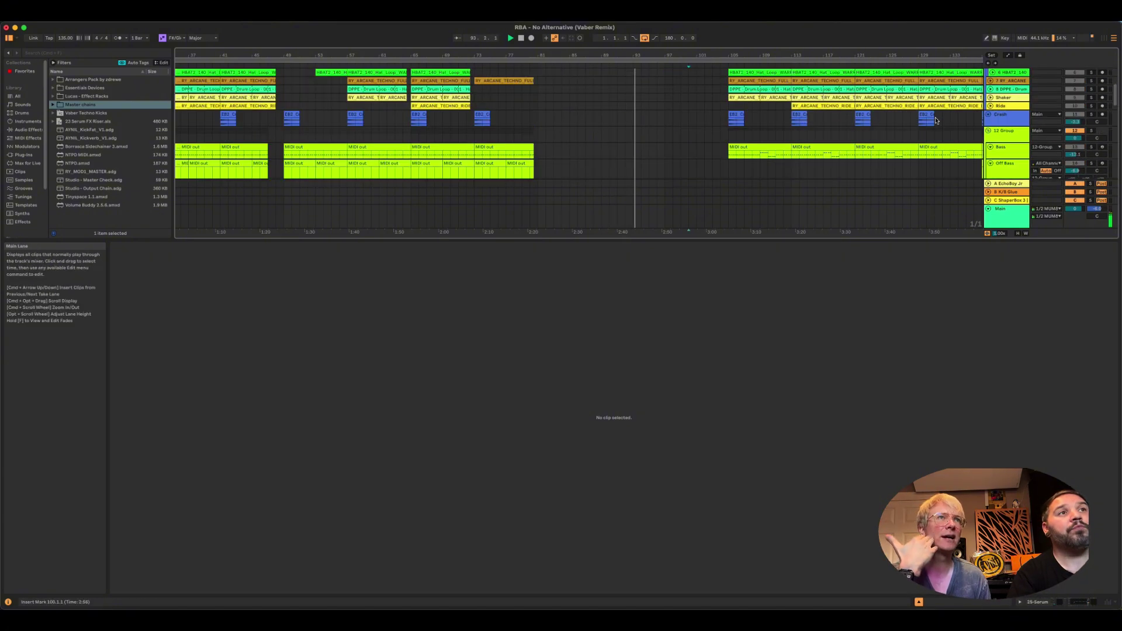
scroll(923, 136, "down", 10)
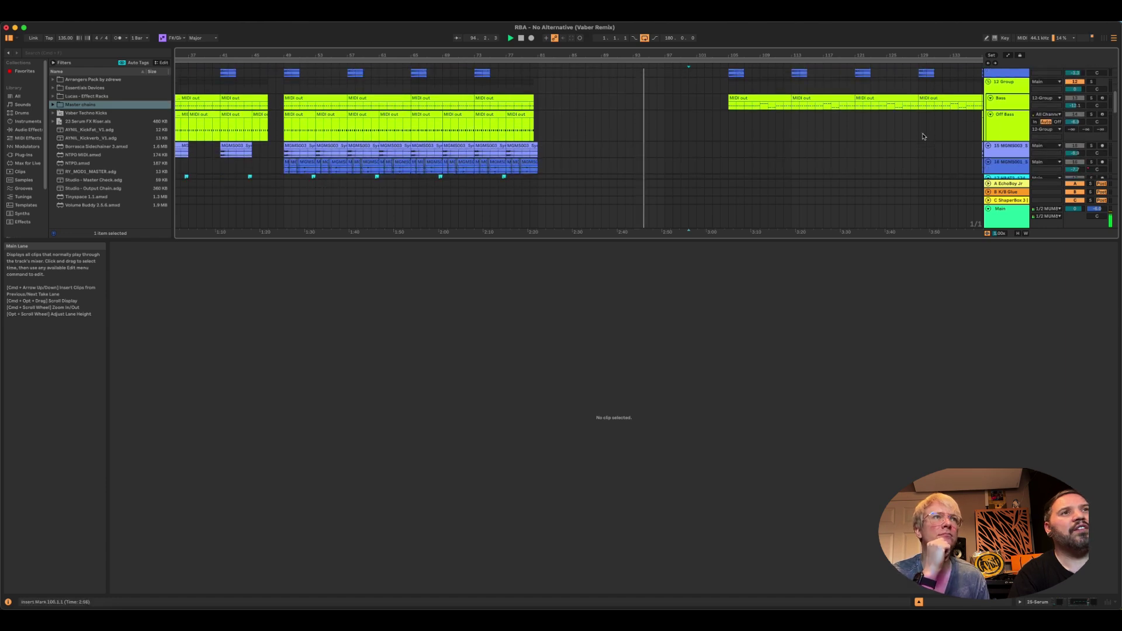
scroll(923, 136, "up", 3)
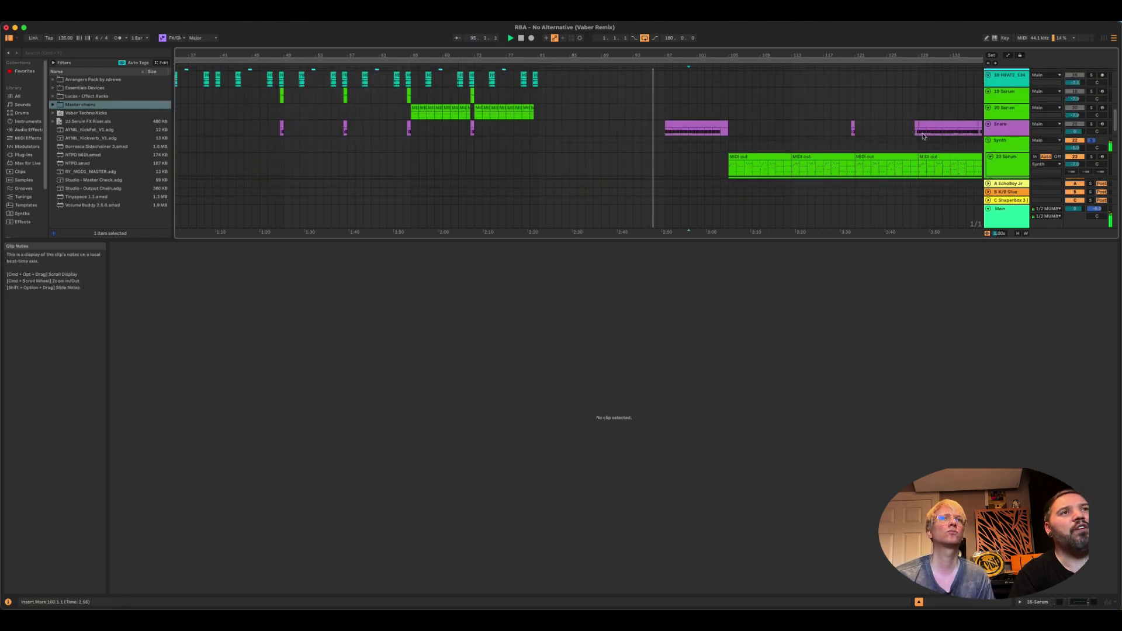
scroll(735, 154, "down", 7)
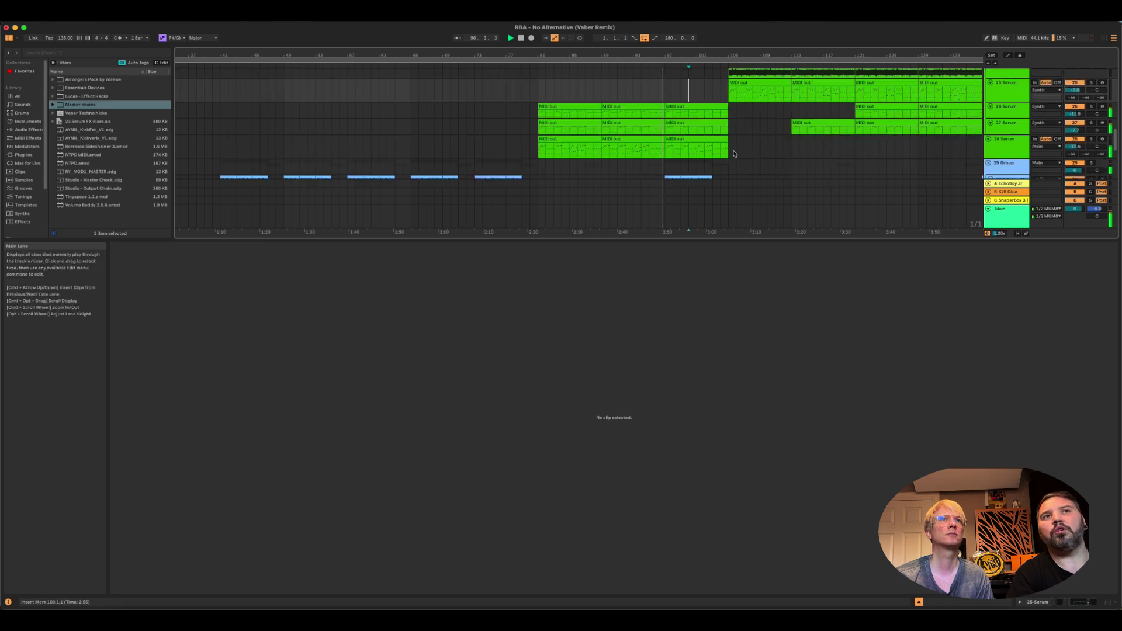
left_click(696, 100)
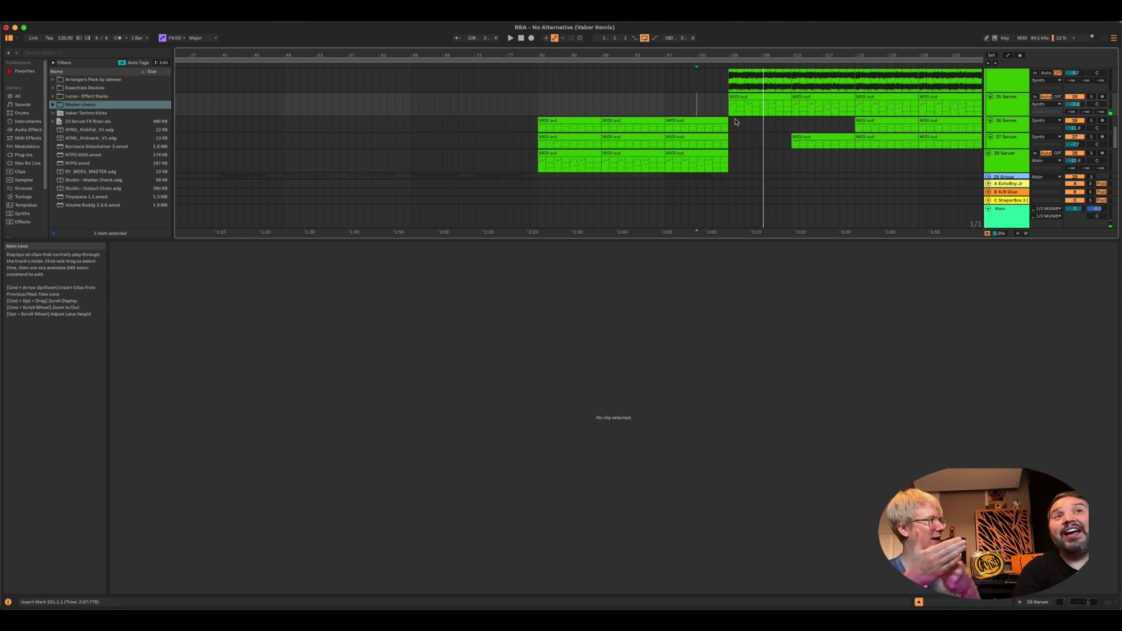
Show the Synth group's device chain and open its ShaperBox 3 window, moved clear of the clips in the drop
scroll(737, 134, "up", 5)
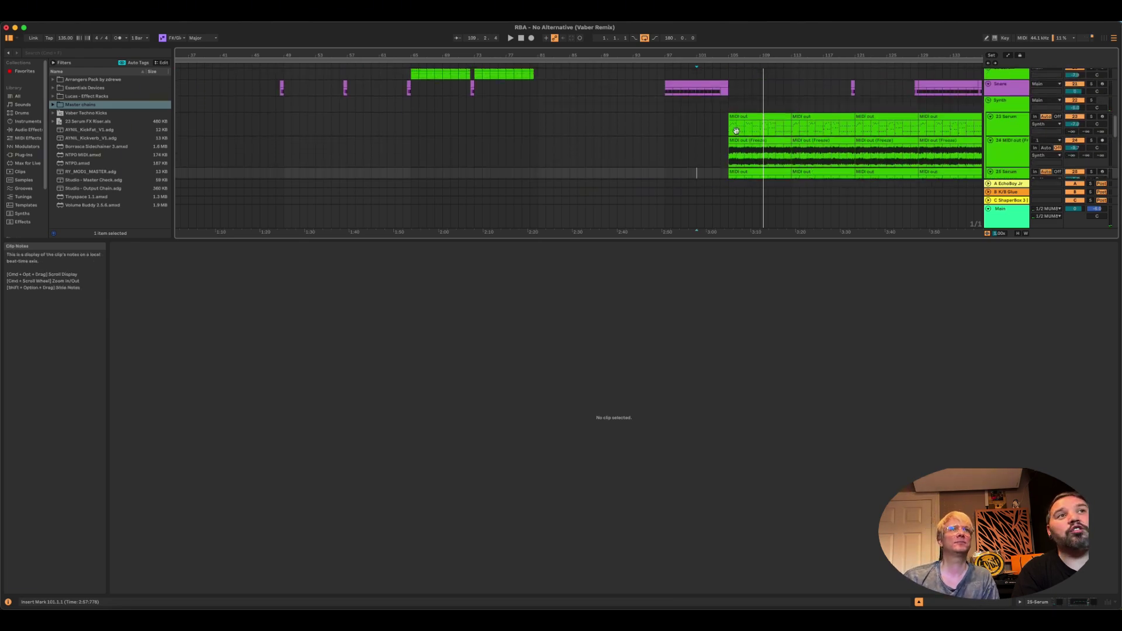
left_click(1010, 89)
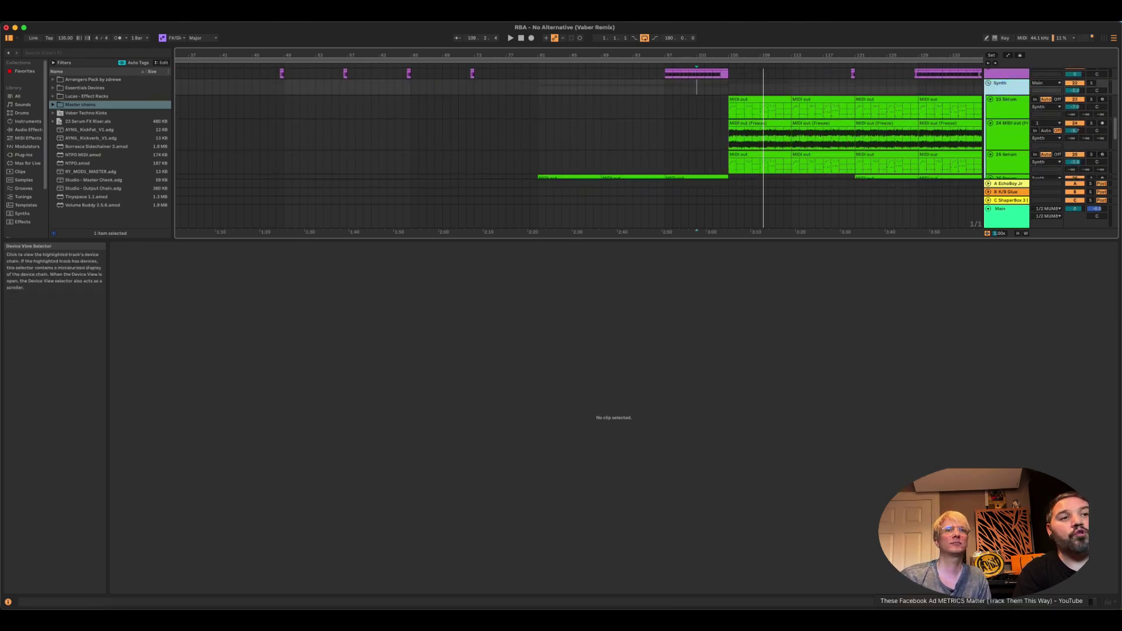
left_click(1072, 602)
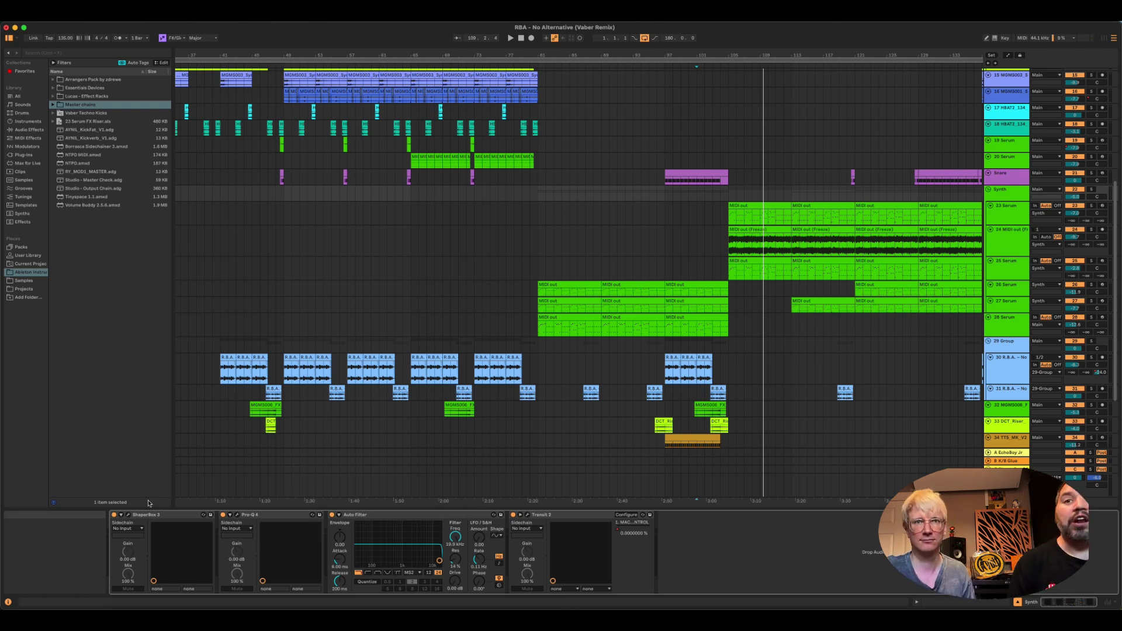
left_click(128, 515)
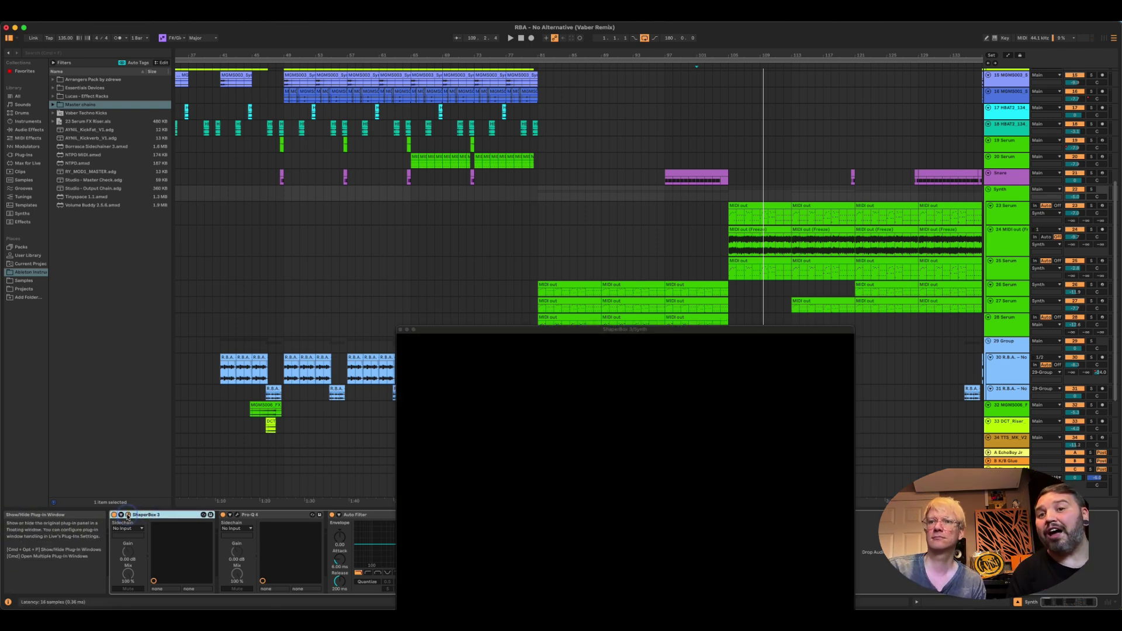
left_click_drag(588, 329, 365, 153)
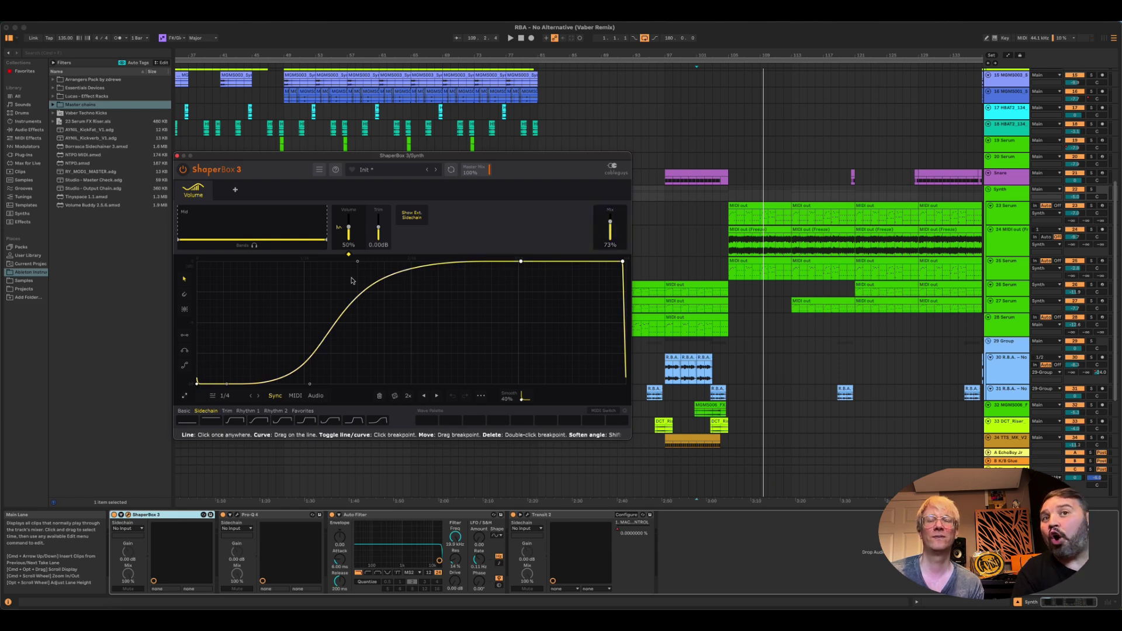
Play the soloed Synth group from bar 105 and set the ShaperBox 3 volume shaper's Mix to 0%
left_click(697, 210)
key("space")
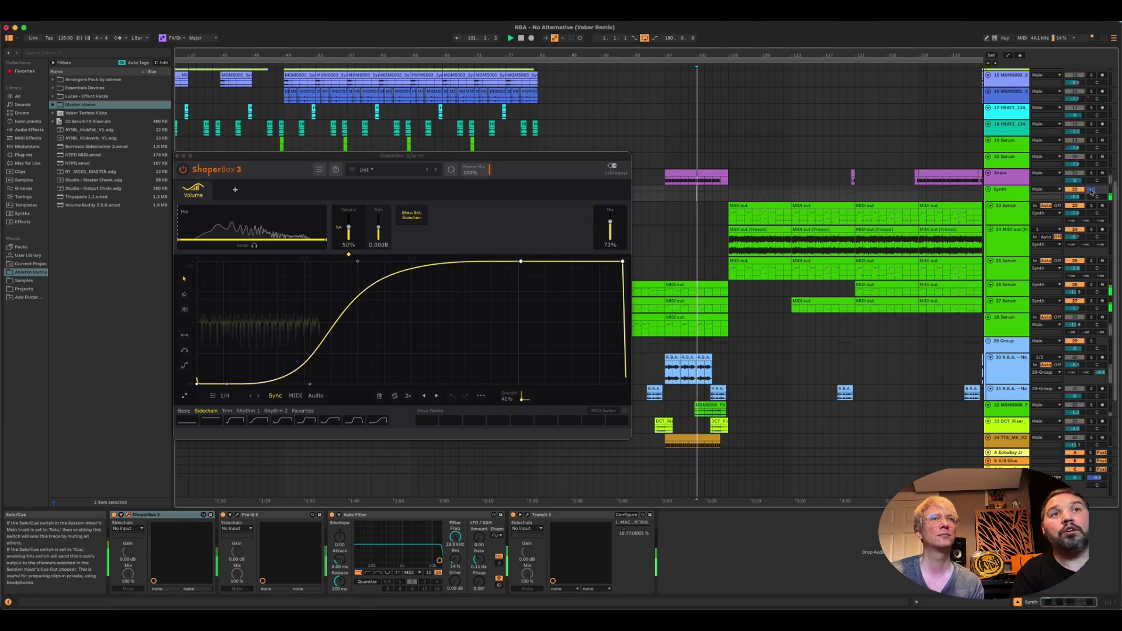
key("space")
left_click(728, 194)
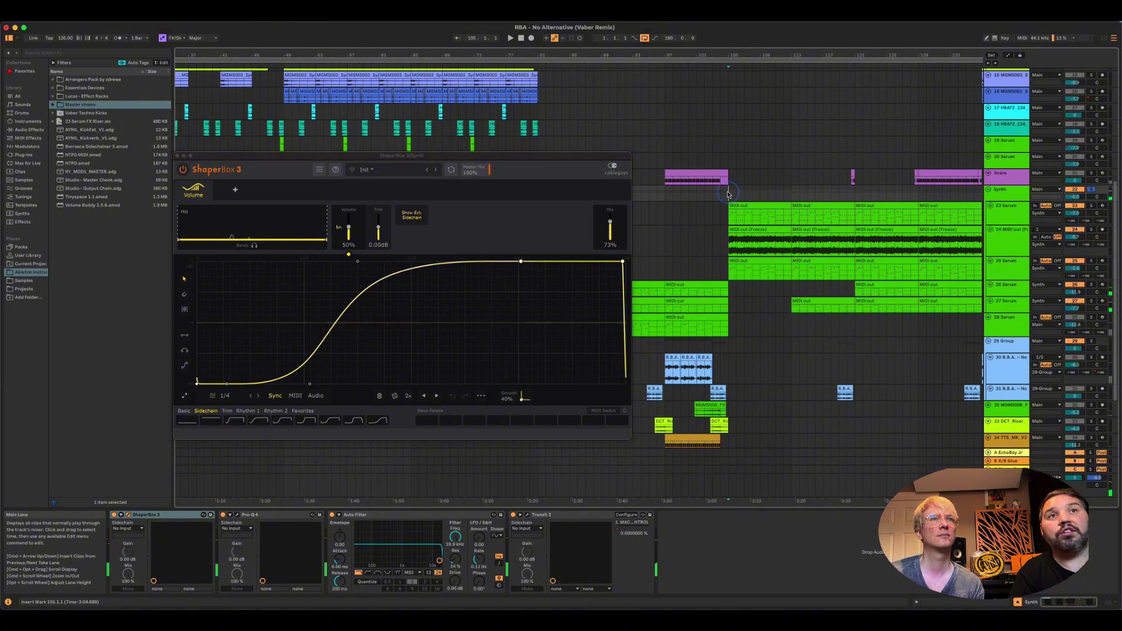
key("space")
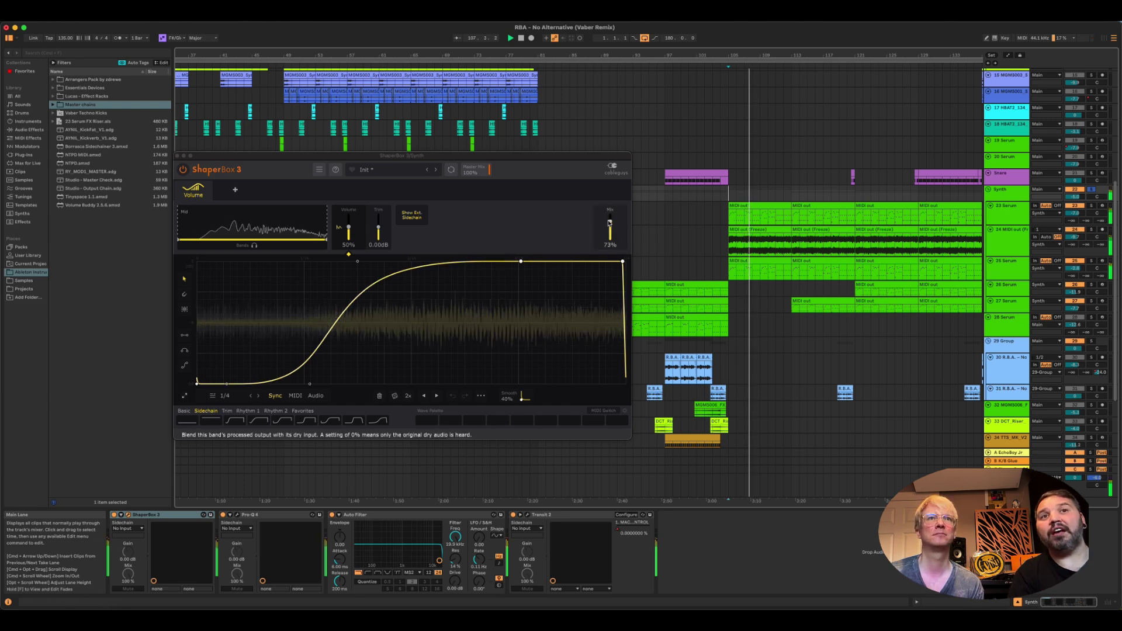
left_click_drag(609, 222, 604, 267)
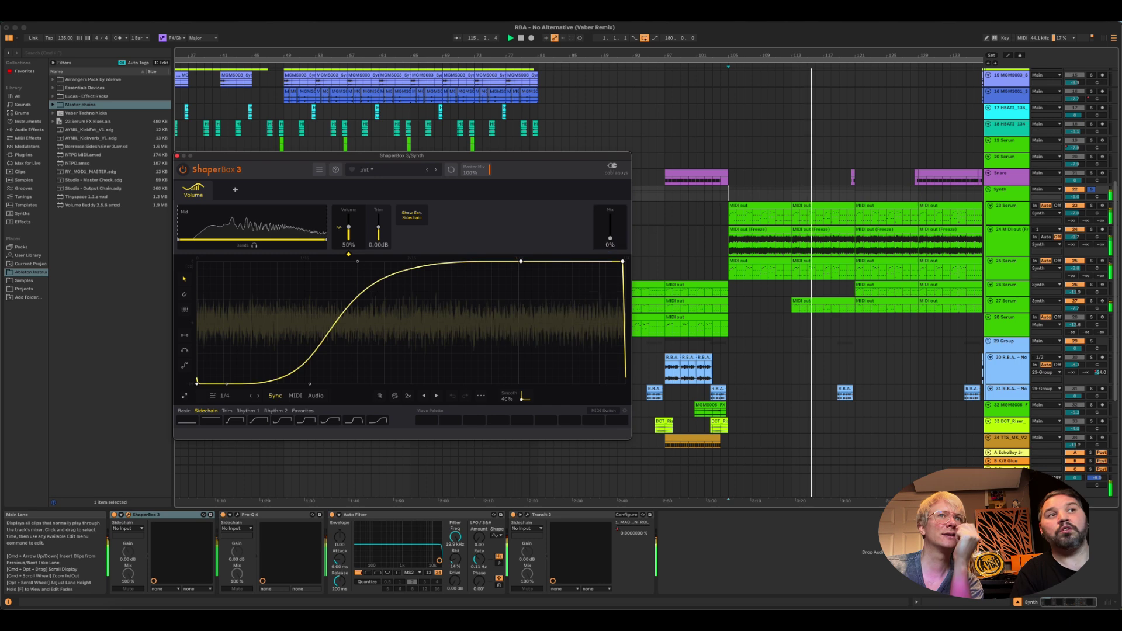
Stop playback and add the Drums group and the Kick track to the Synth group's solo
scroll(1061, 189, "down", 5)
scroll(1062, 190, "up", 12)
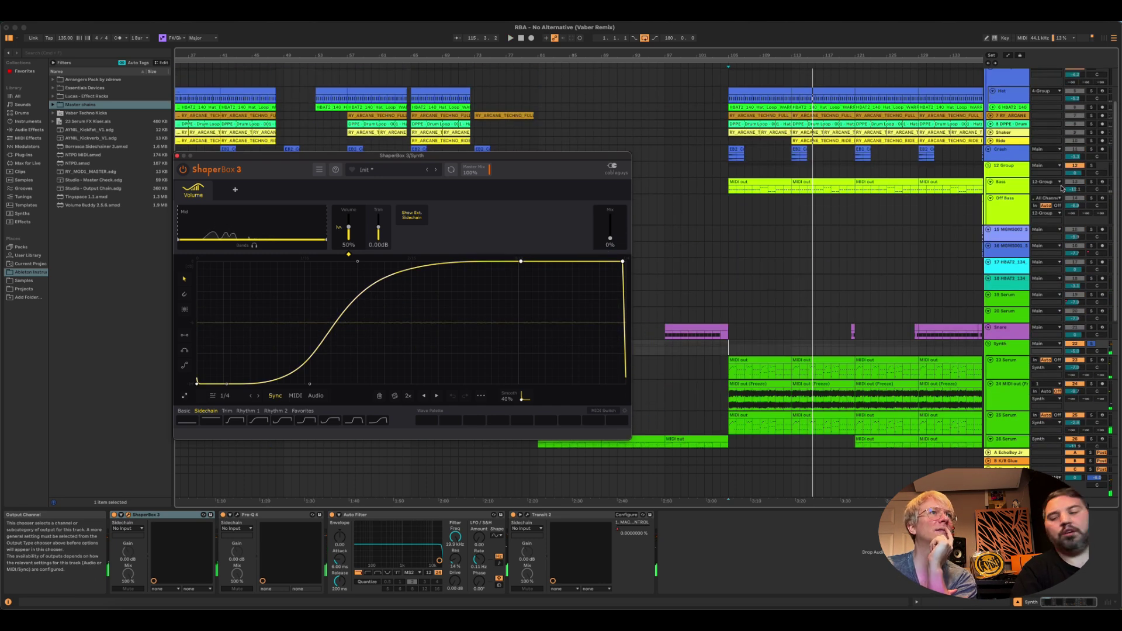
scroll(1097, 102, "up", 3)
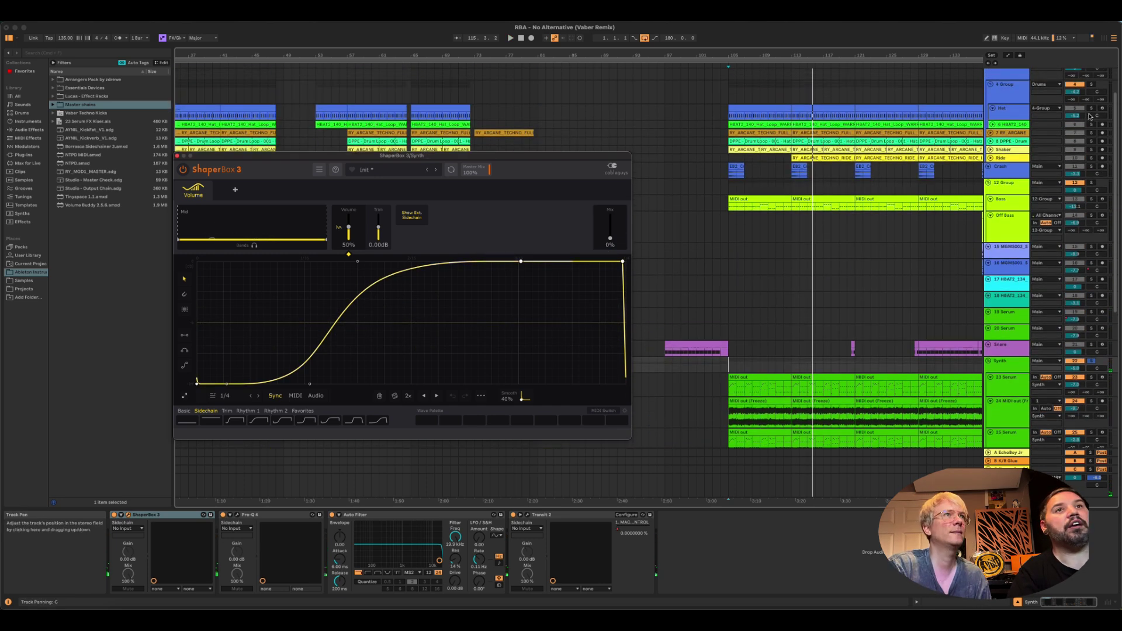
scroll(1094, 114, "up", 2)
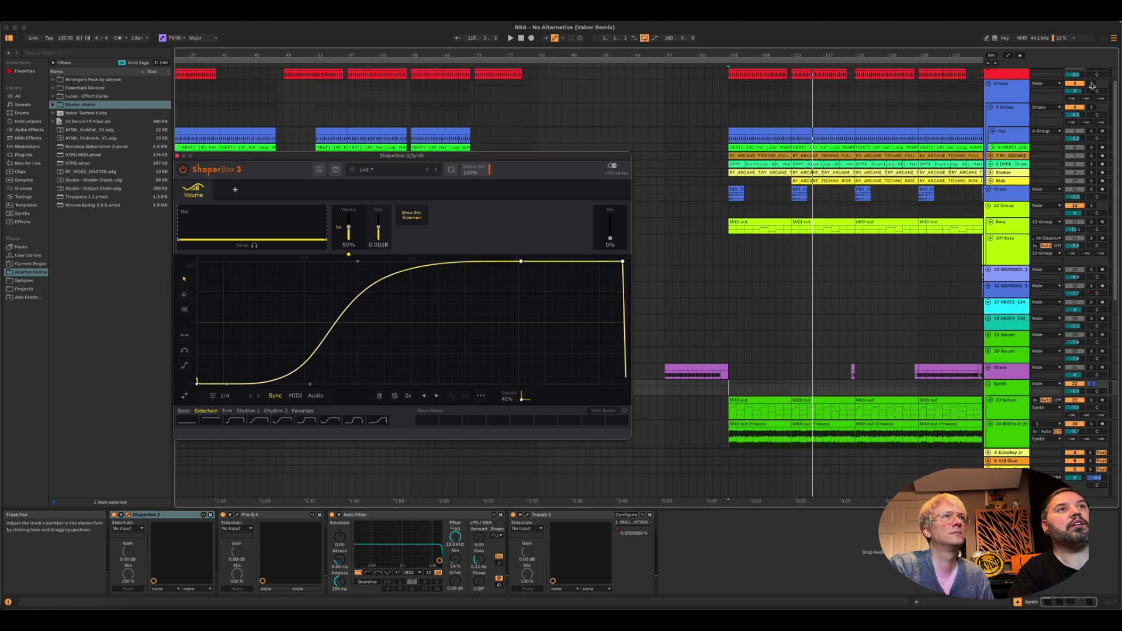
left_click(1092, 87)
scroll(1081, 105, "up", 3)
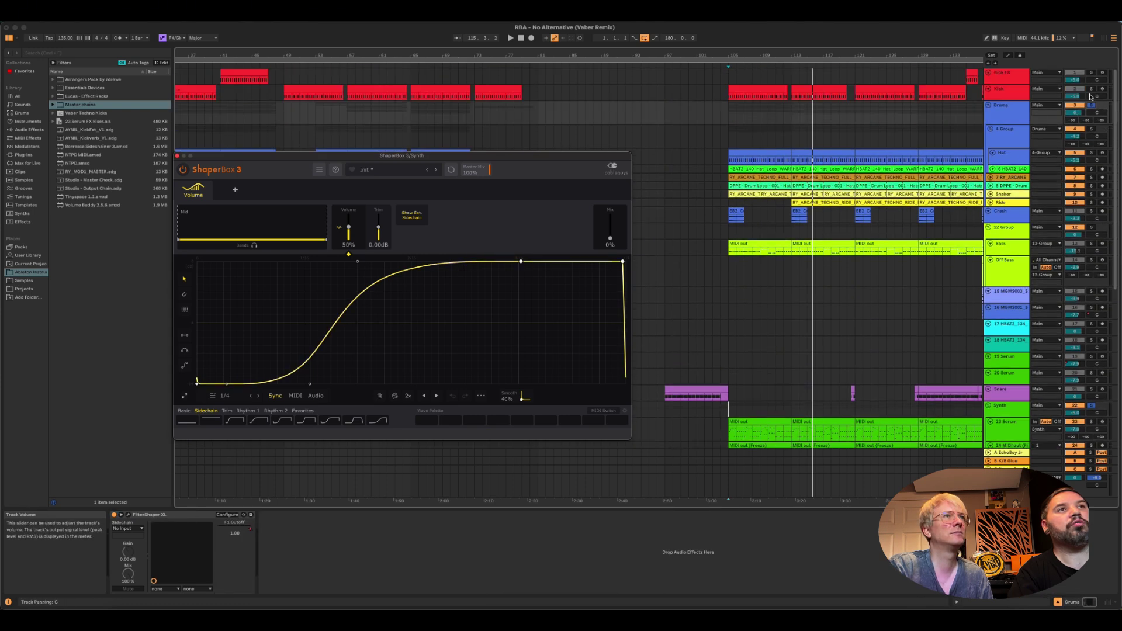
left_click(1091, 96)
scroll(742, 159, "down", 10)
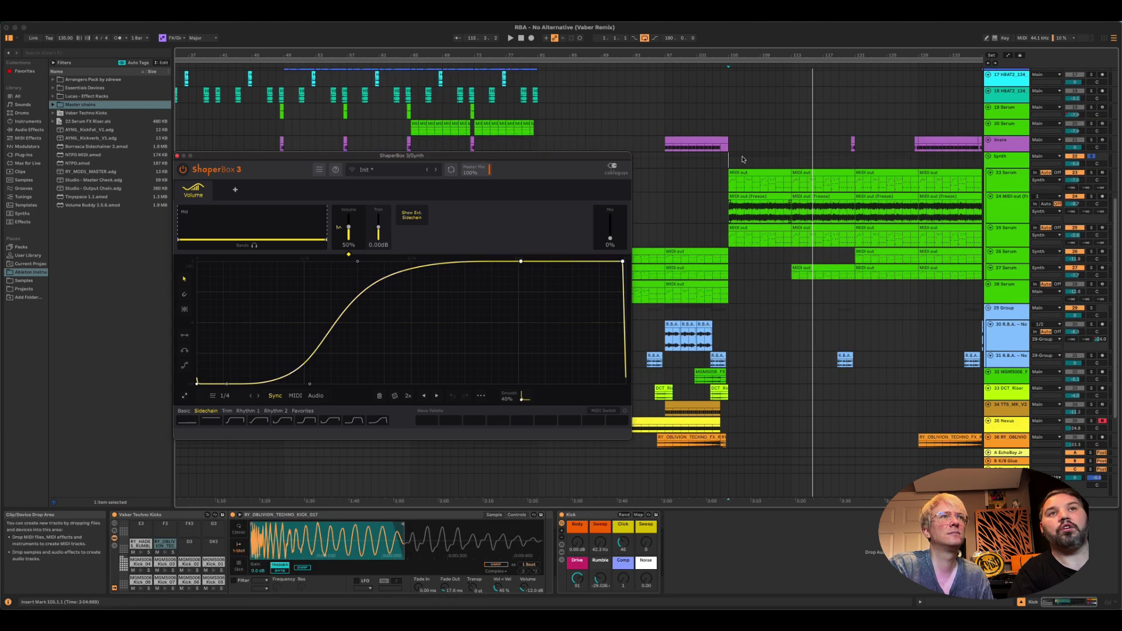
Play the Synth group with the kick from bar 105 and set the ShaperBox 3 volume shaper's Mix to 75%
left_click(742, 159)
key("space")
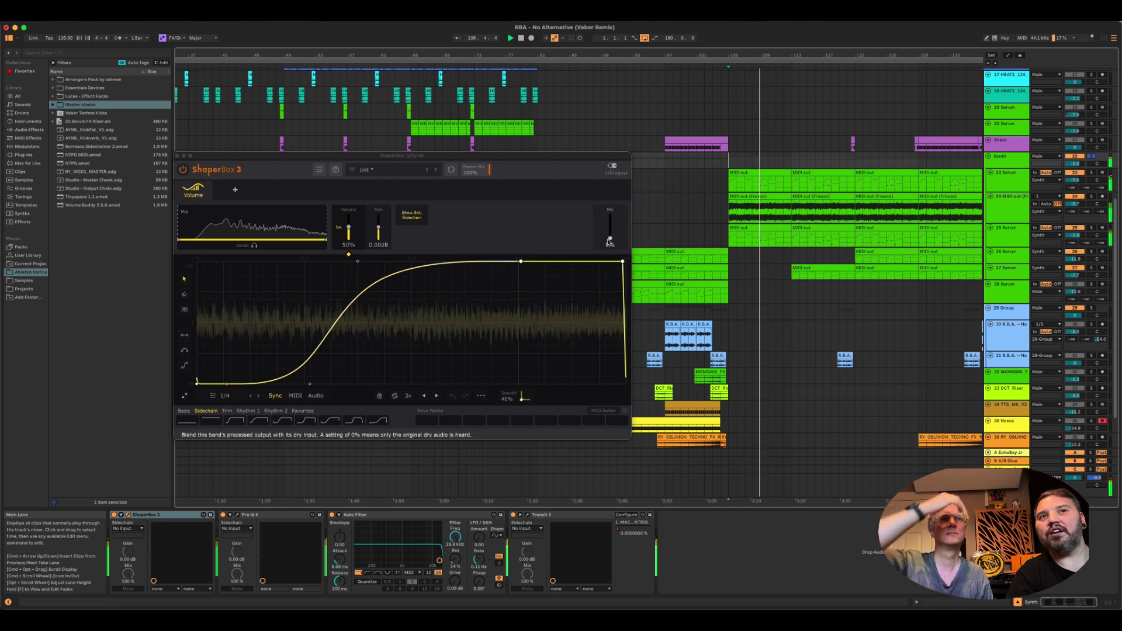
left_click_drag(609, 241, 614, 176)
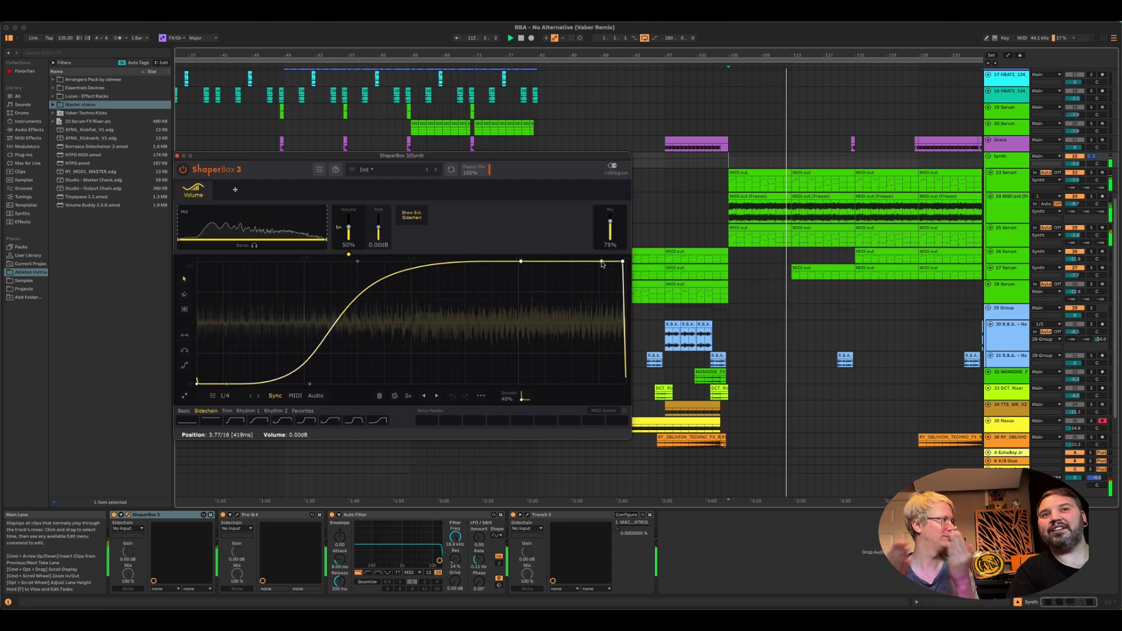
Replay the drop from bar 105 and compare the Synth group with ShaperBox 3 bypassed and re-enabled
left_click(731, 209)
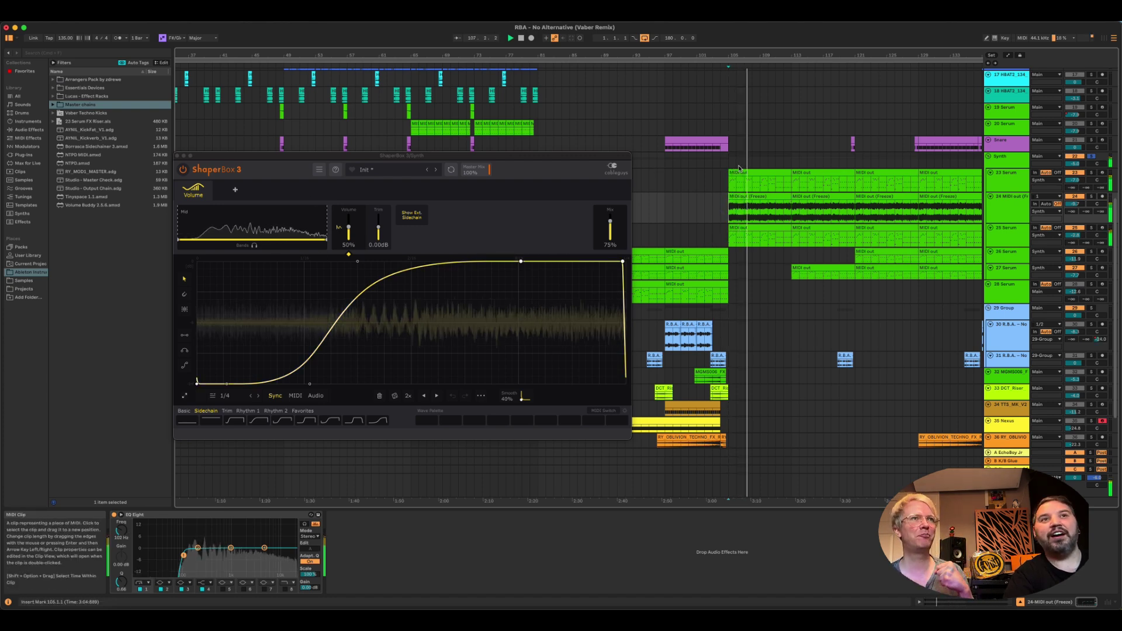
left_click(738, 168)
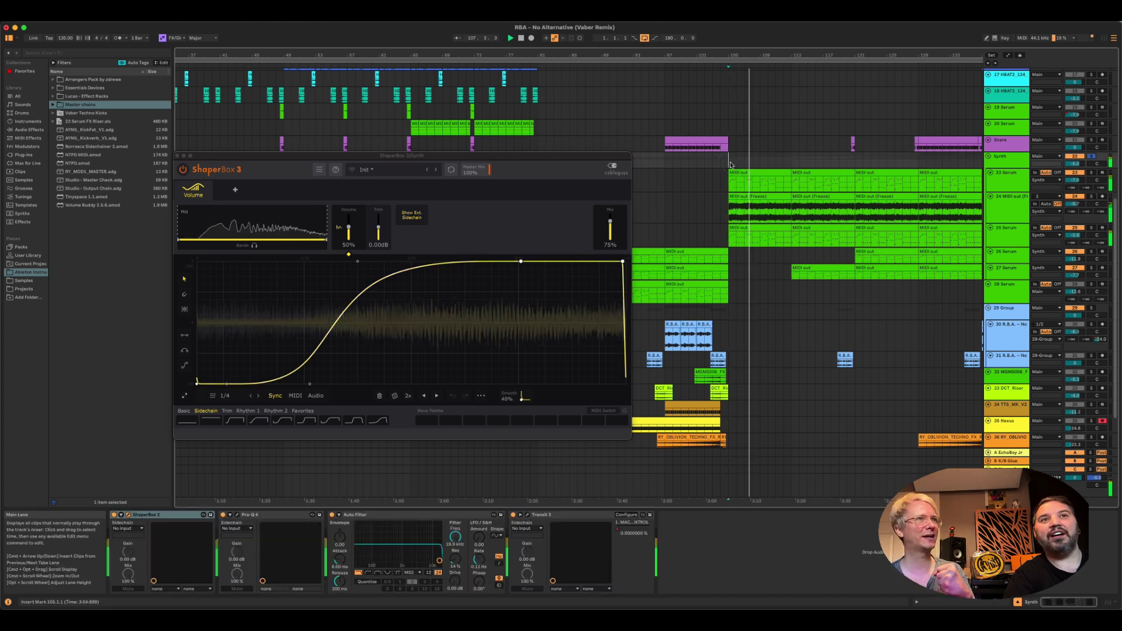
left_click(114, 515)
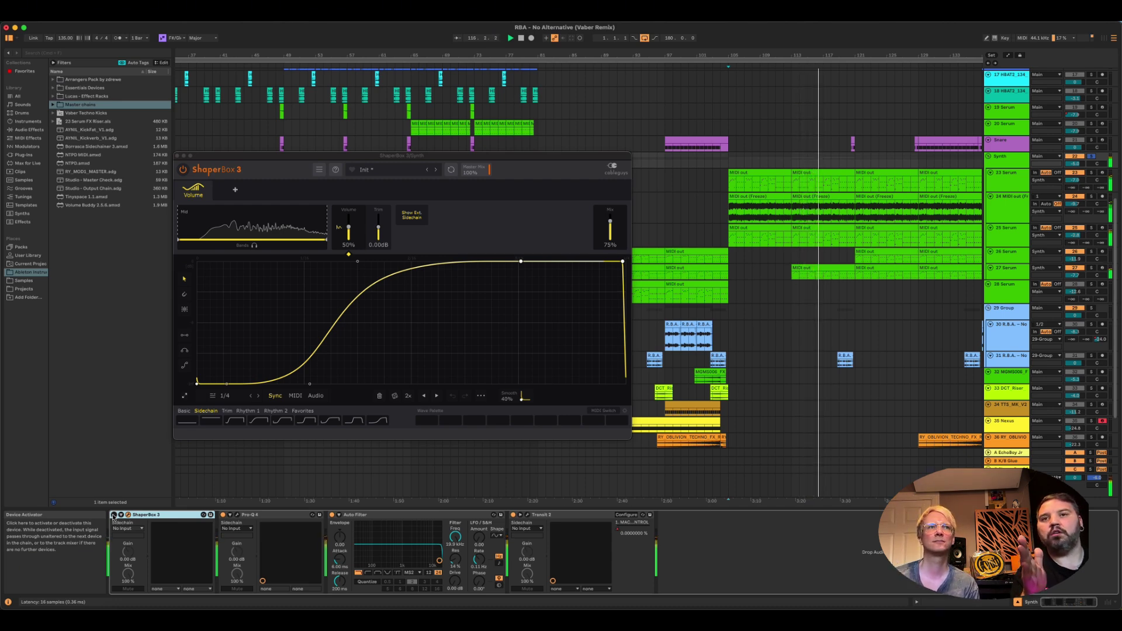
left_click(114, 515)
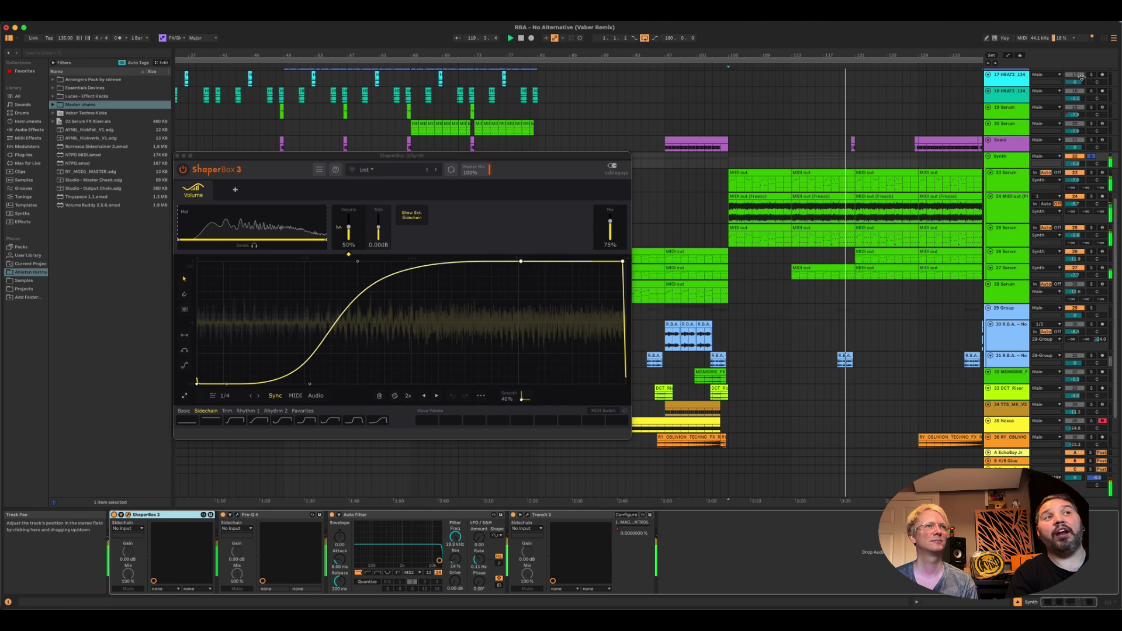
Clear the Synth group's solo and play the full mix from shortly before the drop at bar 105
left_click(1085, 156)
left_click(1085, 156)
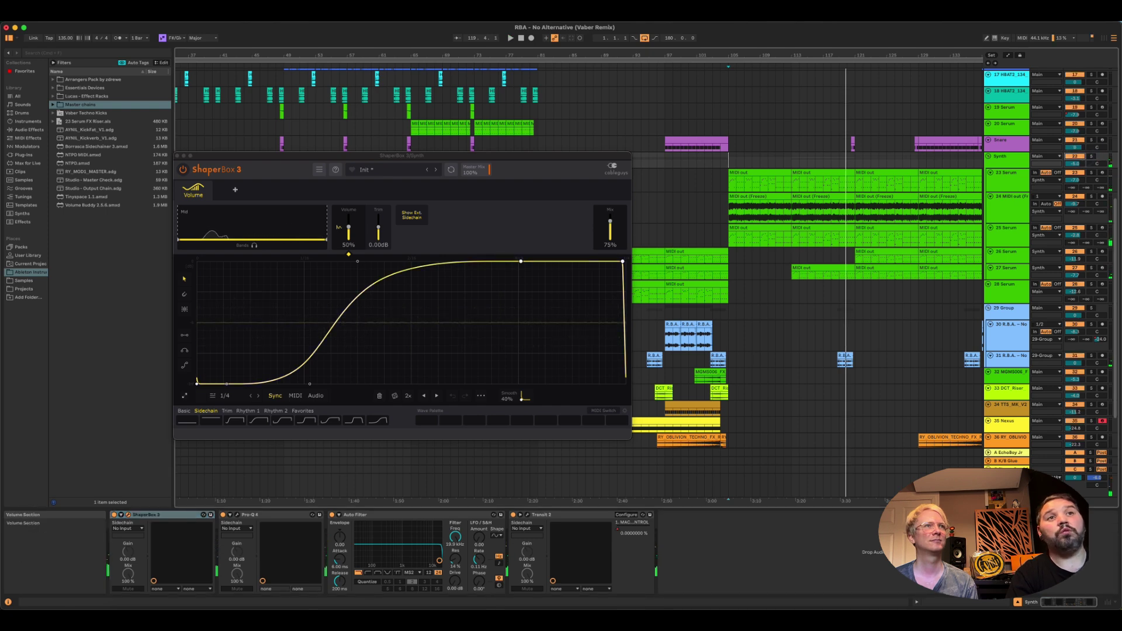
left_click(708, 208)
key("space")
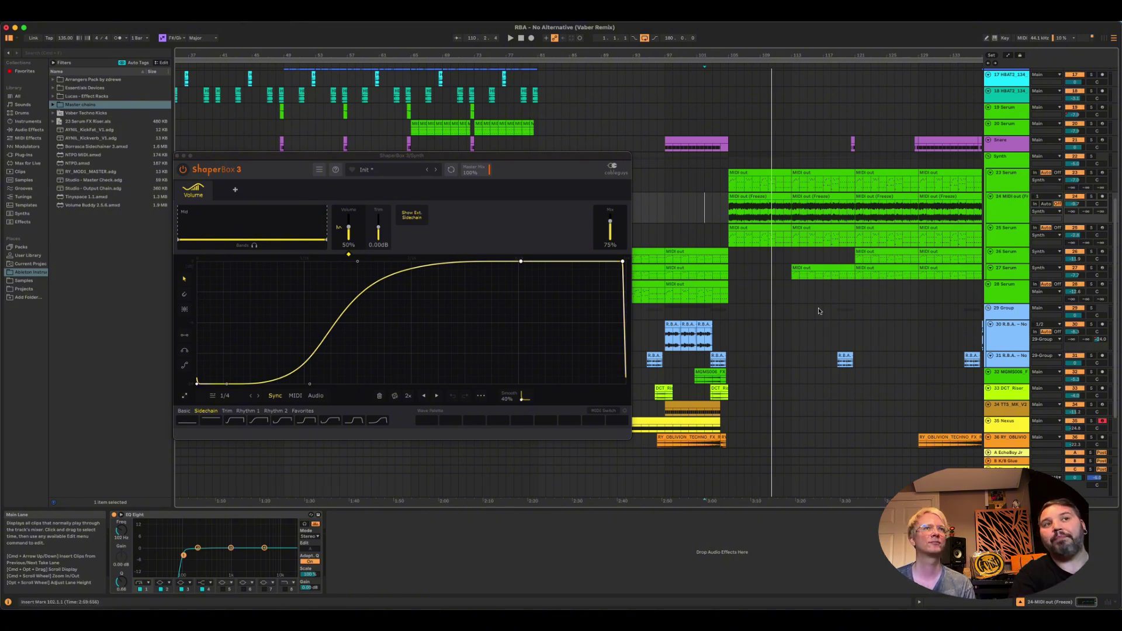
Close the ShaperBox 3 window and play the end of the synth section from bar 133
scroll(815, 309, "up", 5)
scroll(829, 292, "right", 4)
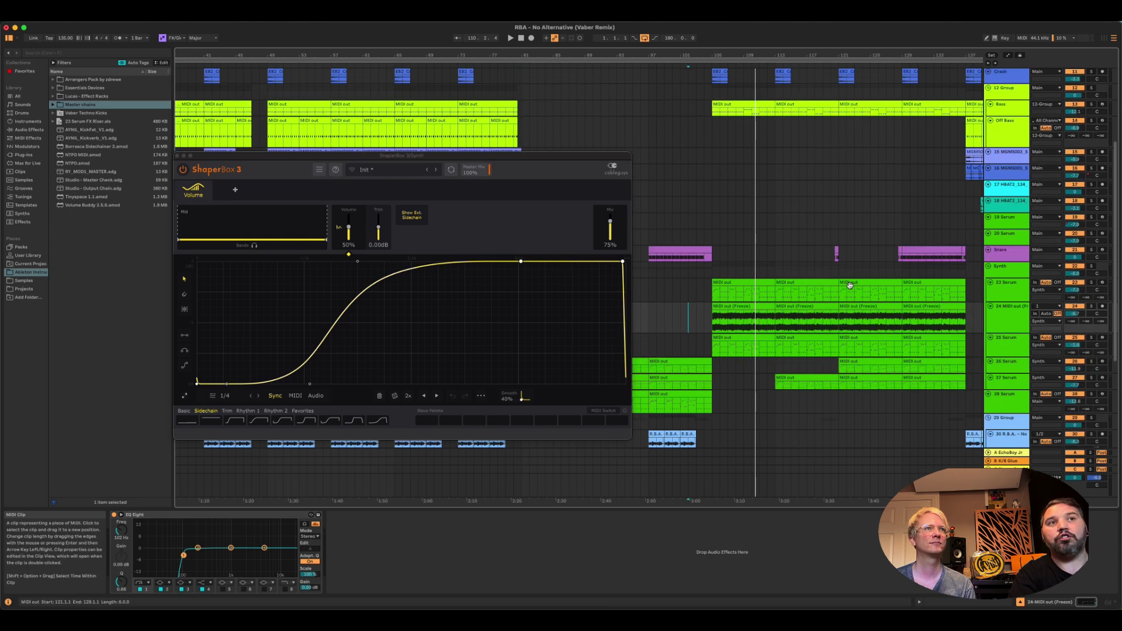
scroll(848, 285, "right", 5)
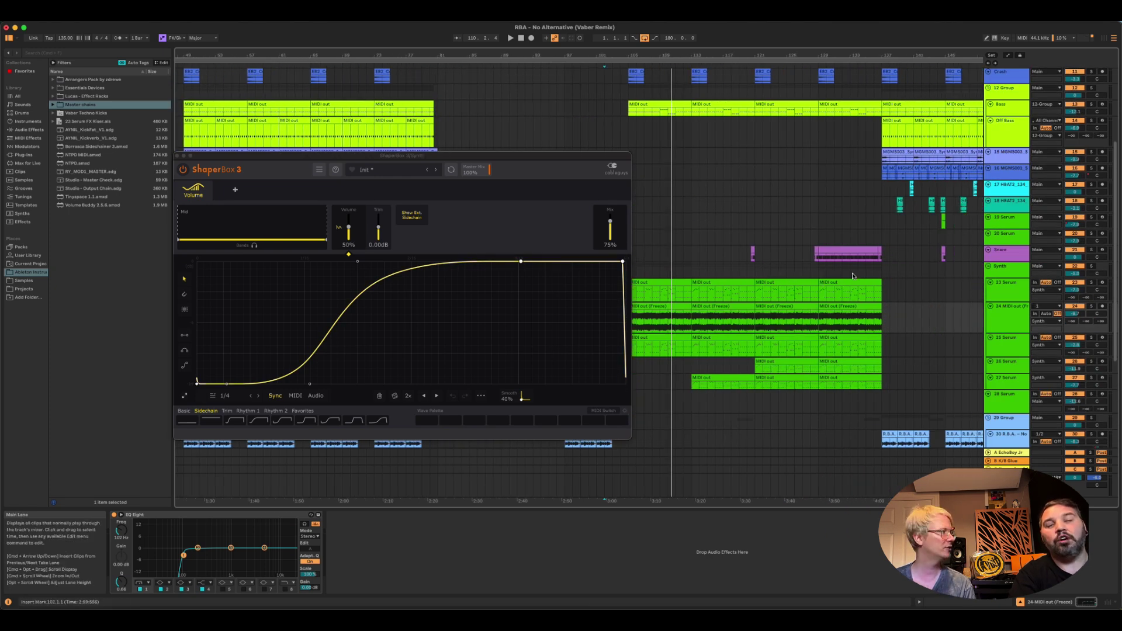
left_click(824, 275)
scroll(849, 271, "down", 2)
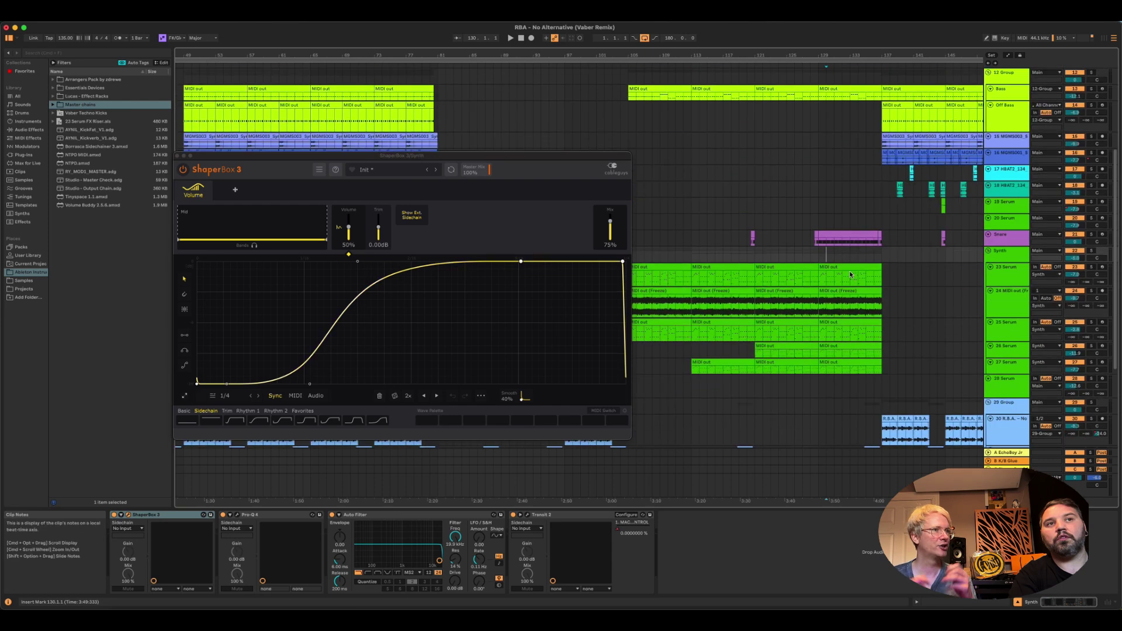
left_click(178, 156)
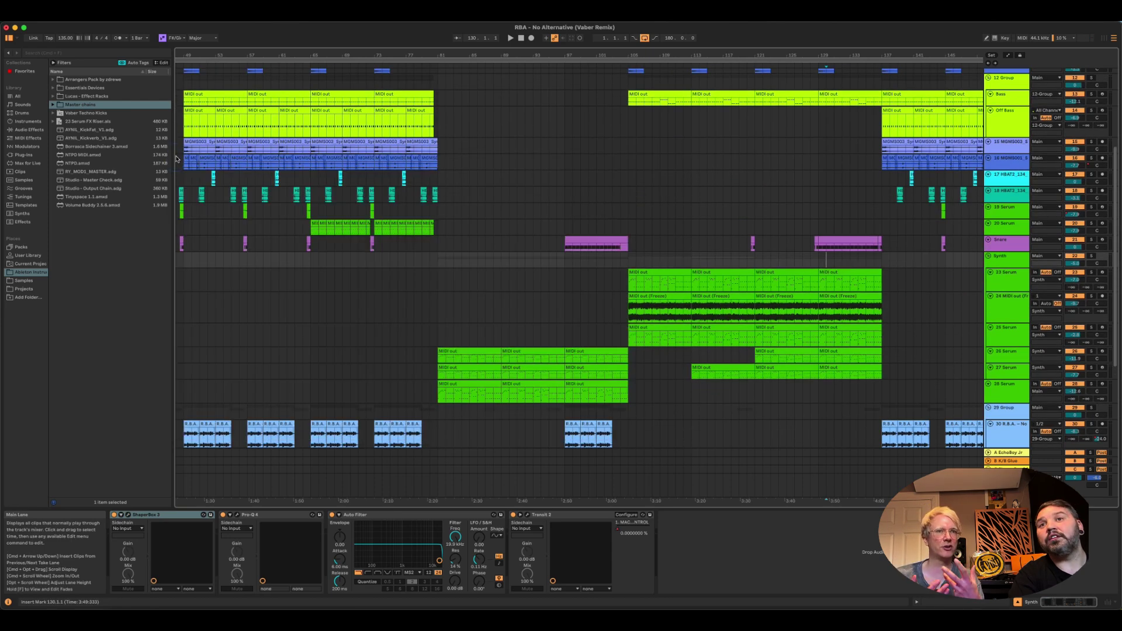
left_click(853, 260)
key("space")
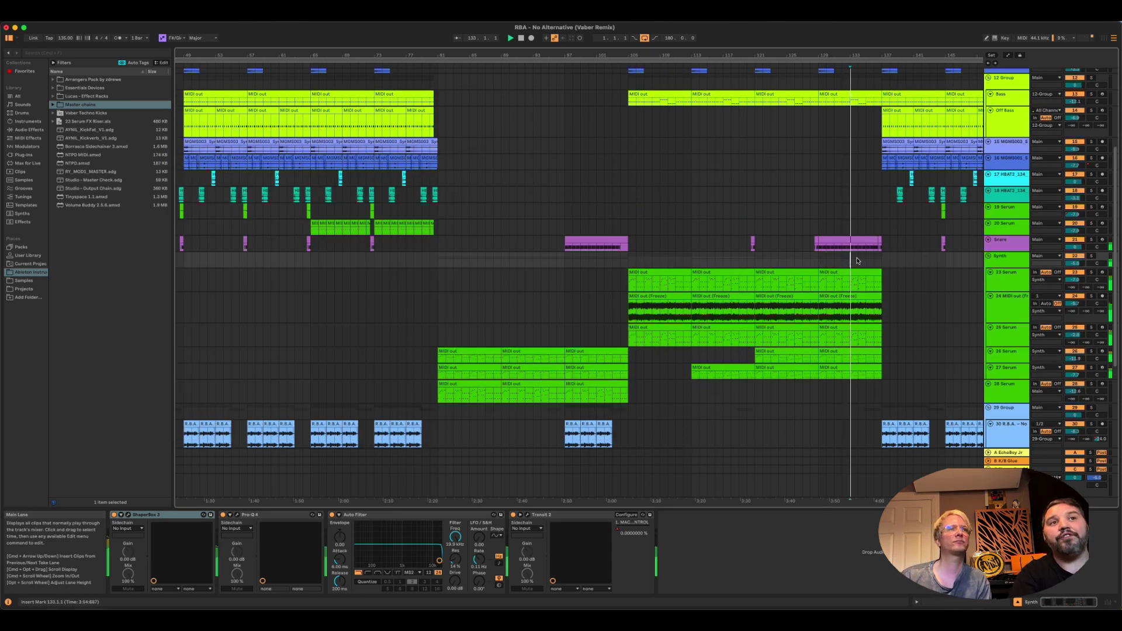
left_click_drag(828, 401, 727, 400)
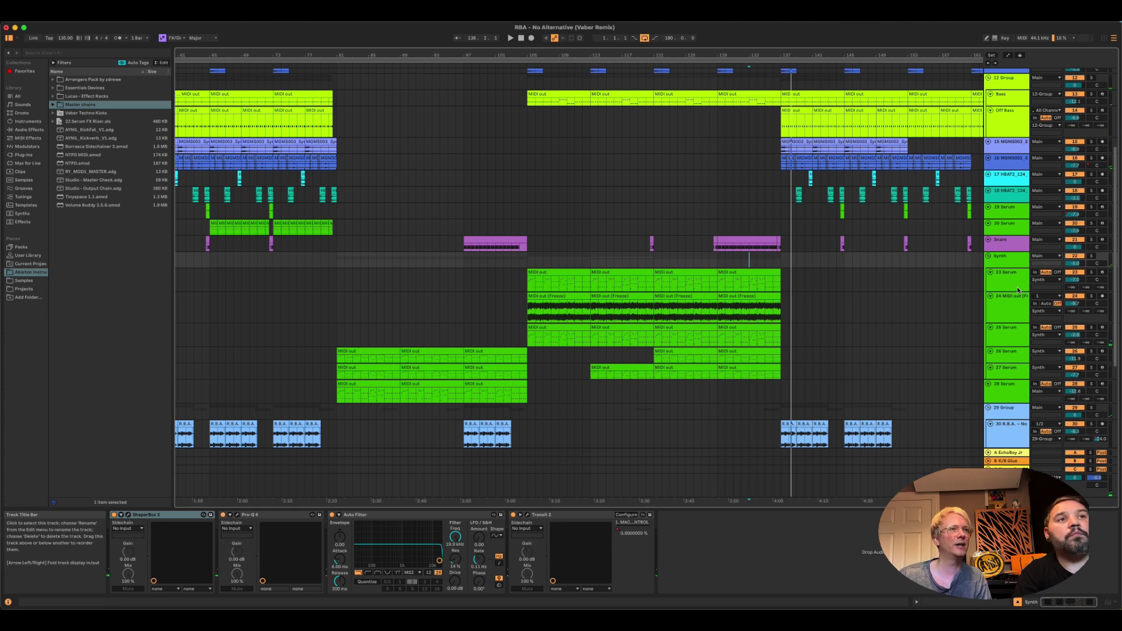
Open the Serum plug-in window of track 26 Serum and solo that track
left_click(1013, 356)
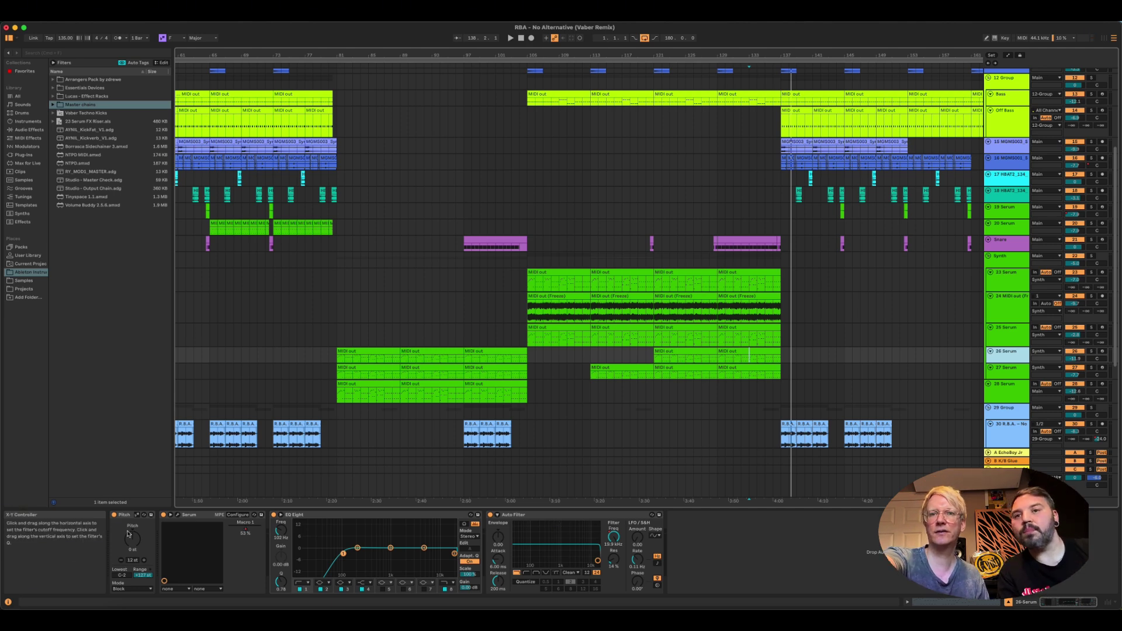
left_click(178, 516)
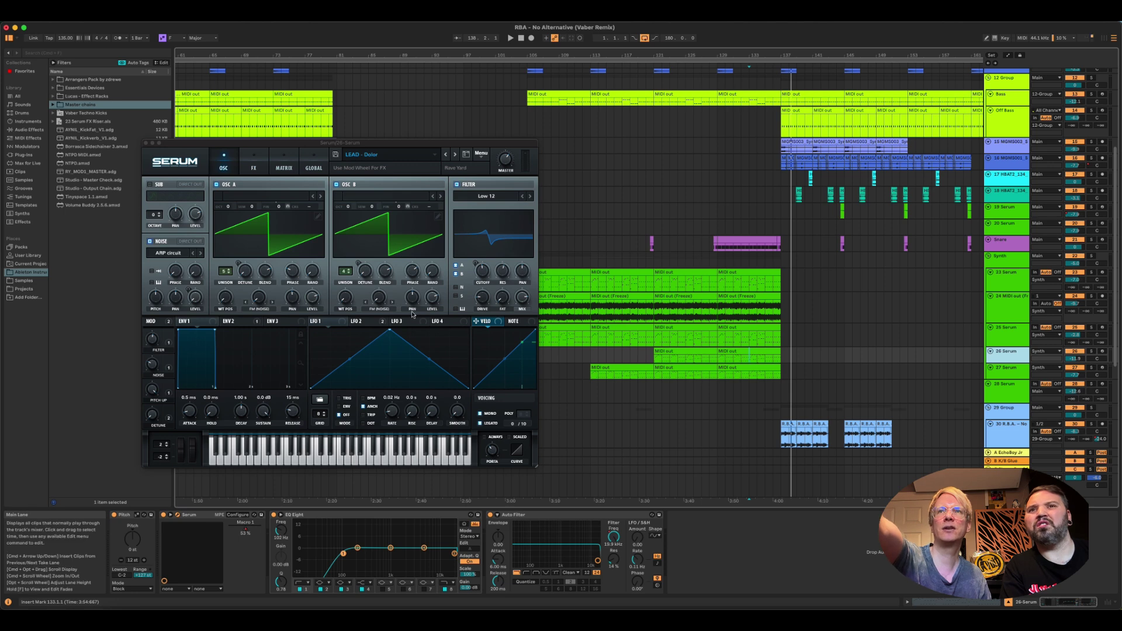
left_click(1000, 342)
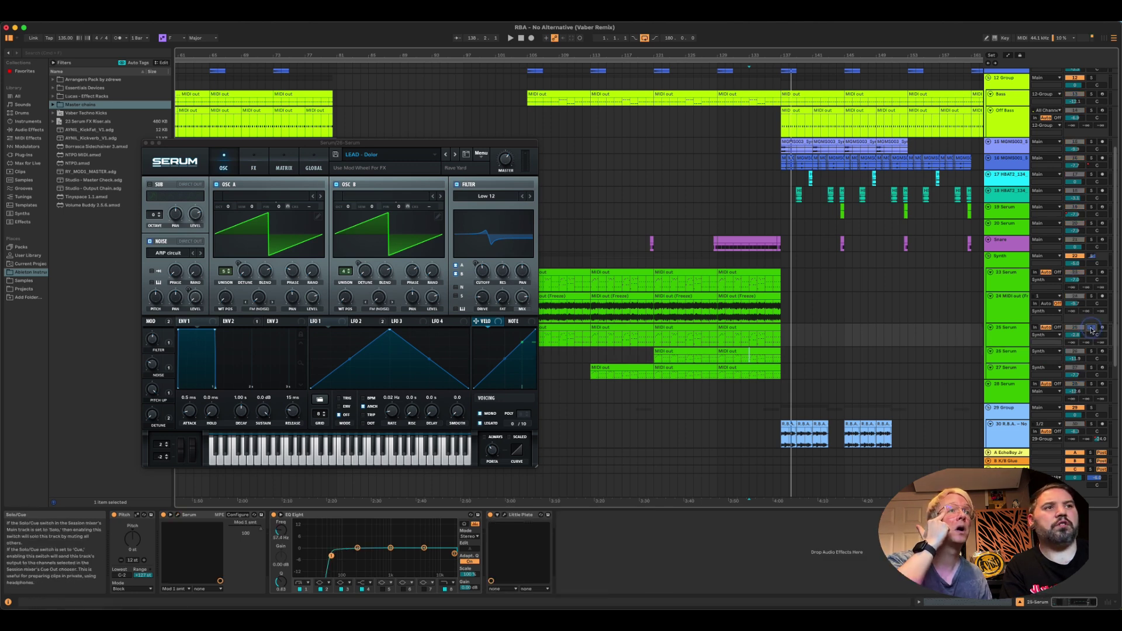
left_click(1091, 328)
left_click(1089, 351)
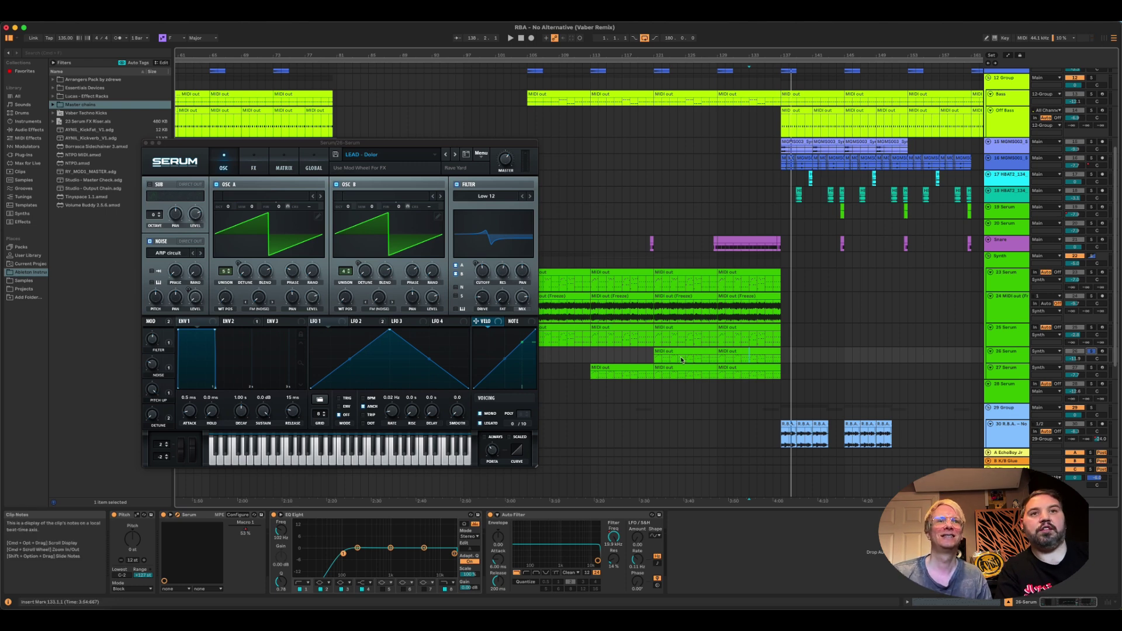
Play the soloed 26 Serum track from bar 121 and compare Serum's Flanger effect switched off and on
left_click(656, 358)
key("space")
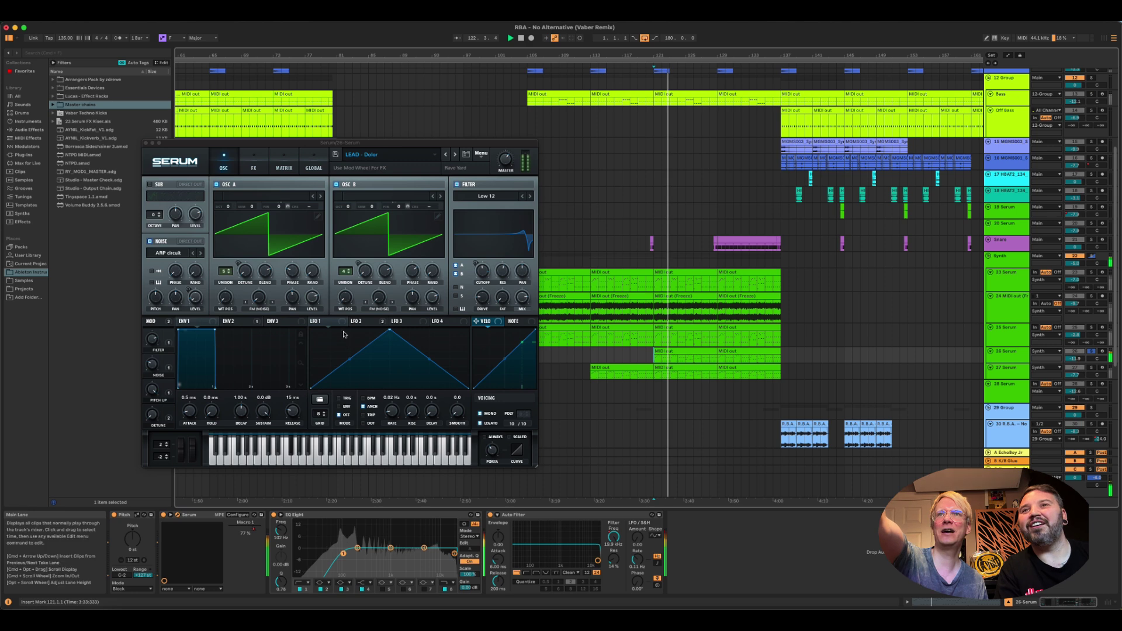
left_click(254, 168)
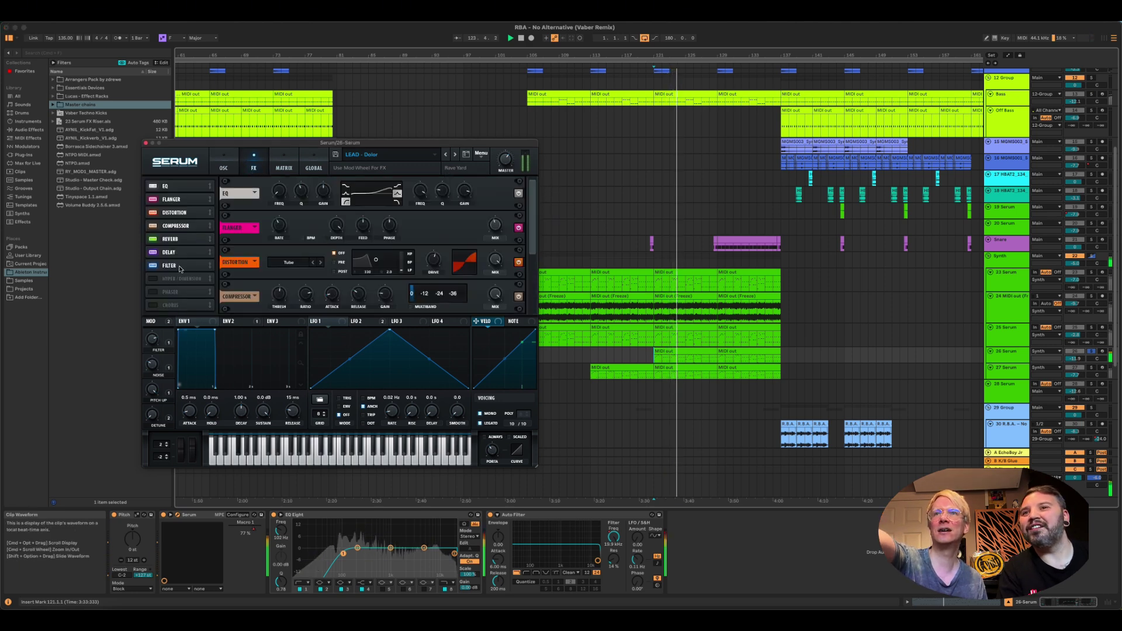
scroll(374, 245, "down", 2)
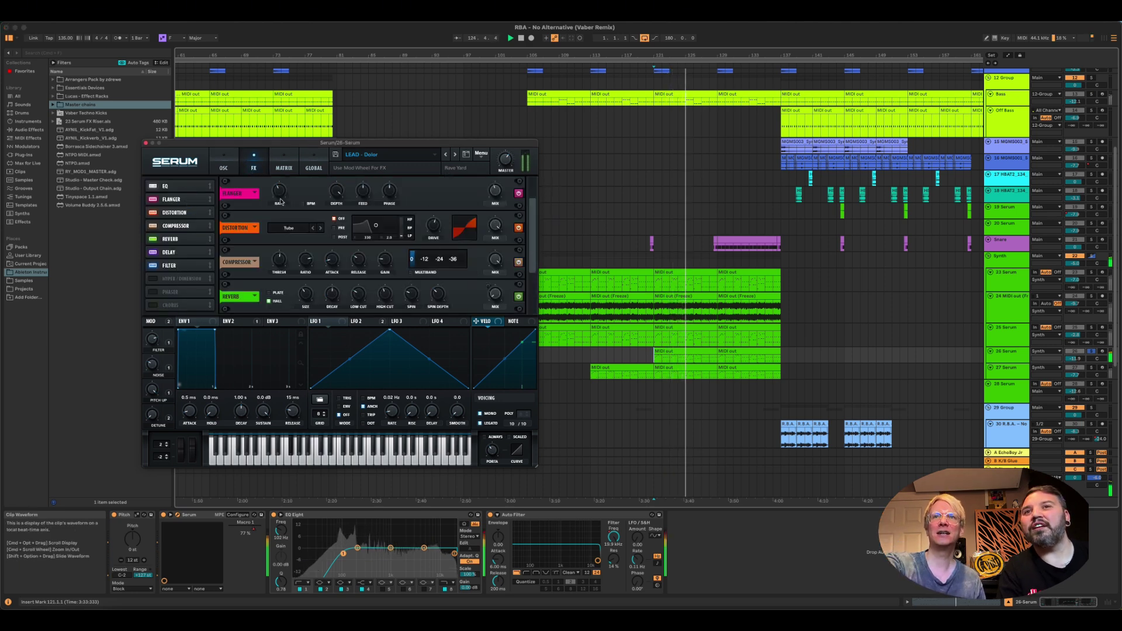
left_click(517, 195)
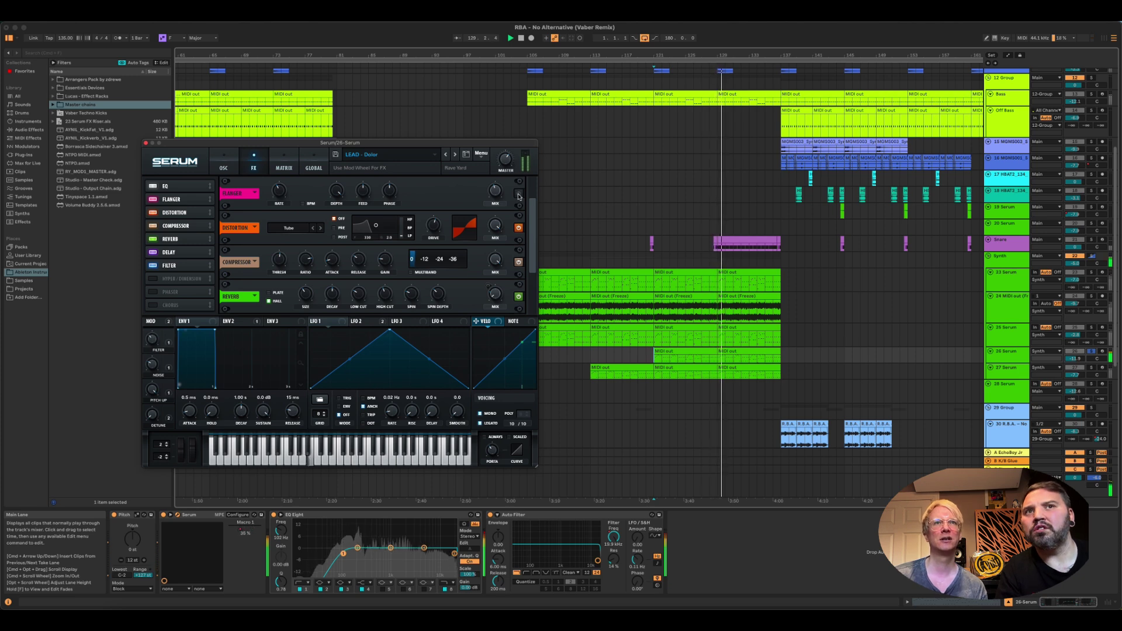
left_click(518, 195)
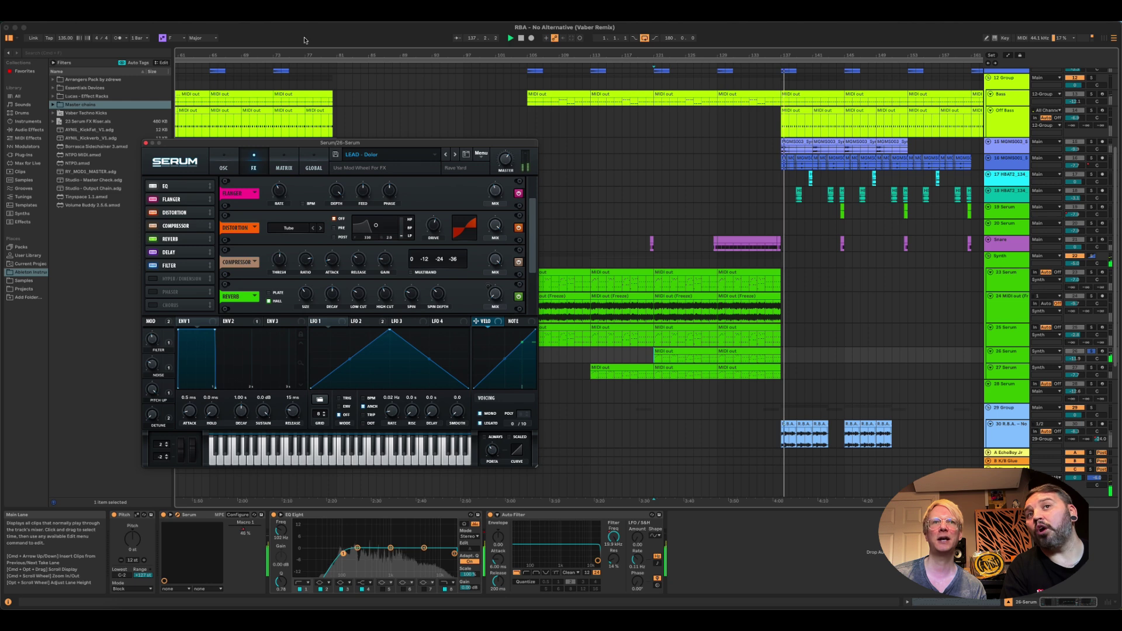
Show Serum's oscillator page and replay the soloed lead from bar 121 and from bar 129
left_click(223, 166)
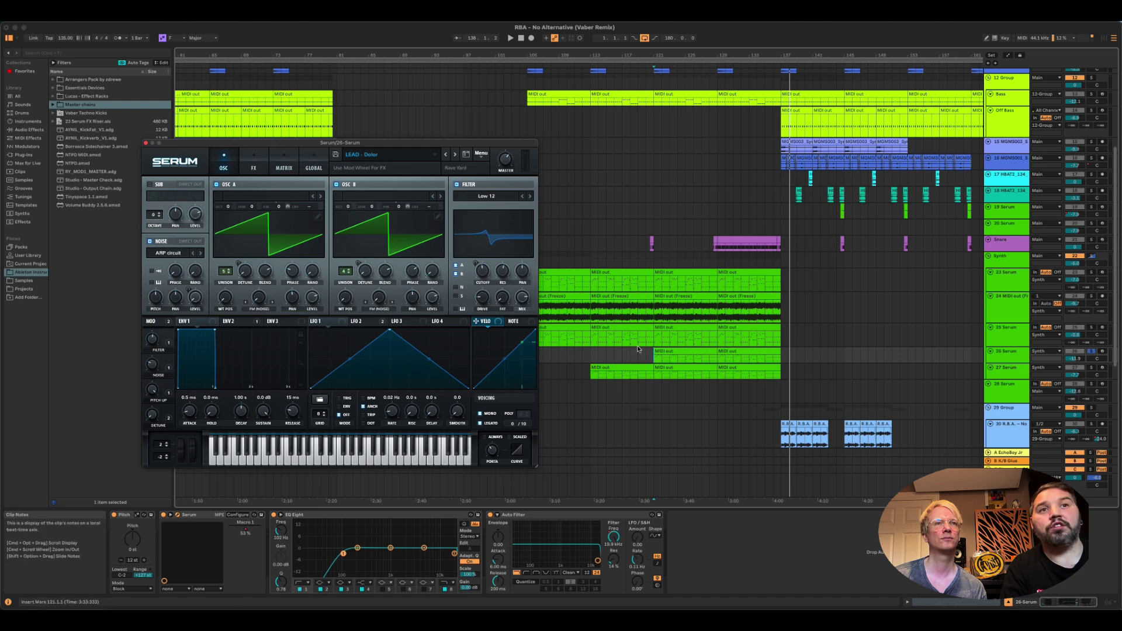
left_click(659, 338)
key("space")
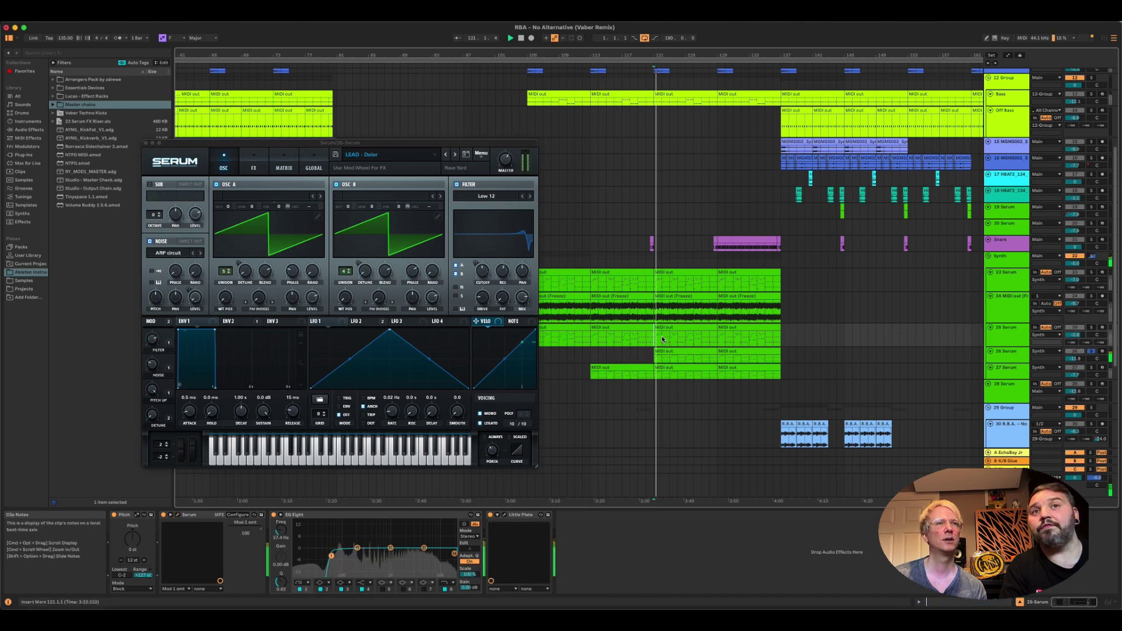
left_click(716, 358)
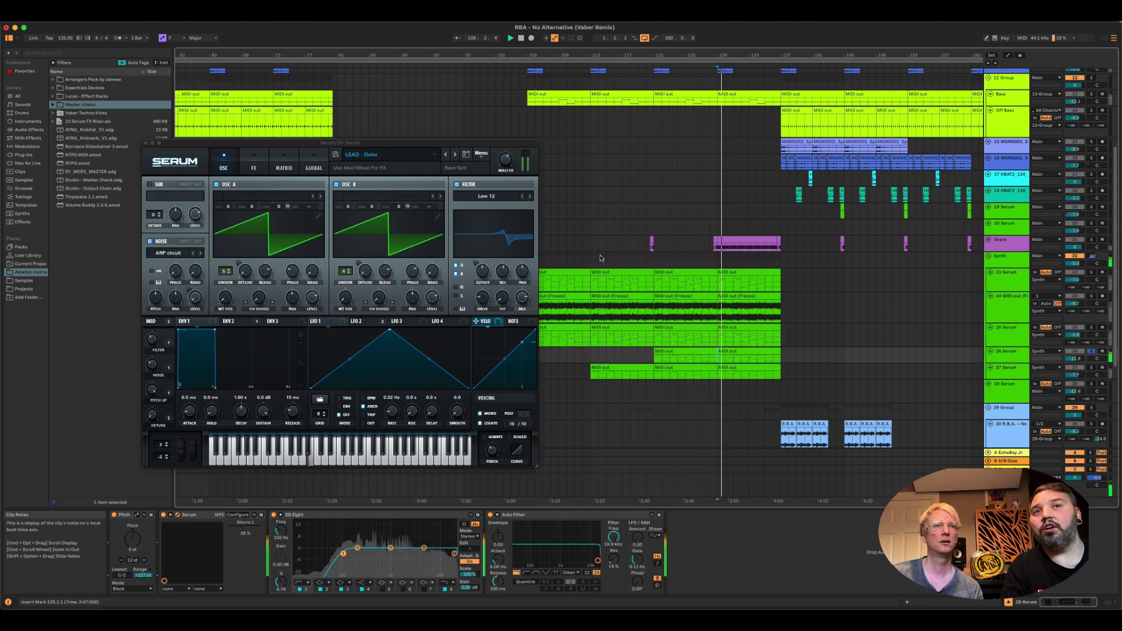
Display the automation on track 26 Serum, close the Serum window to inspect the curves, and hide the automation
key("a")
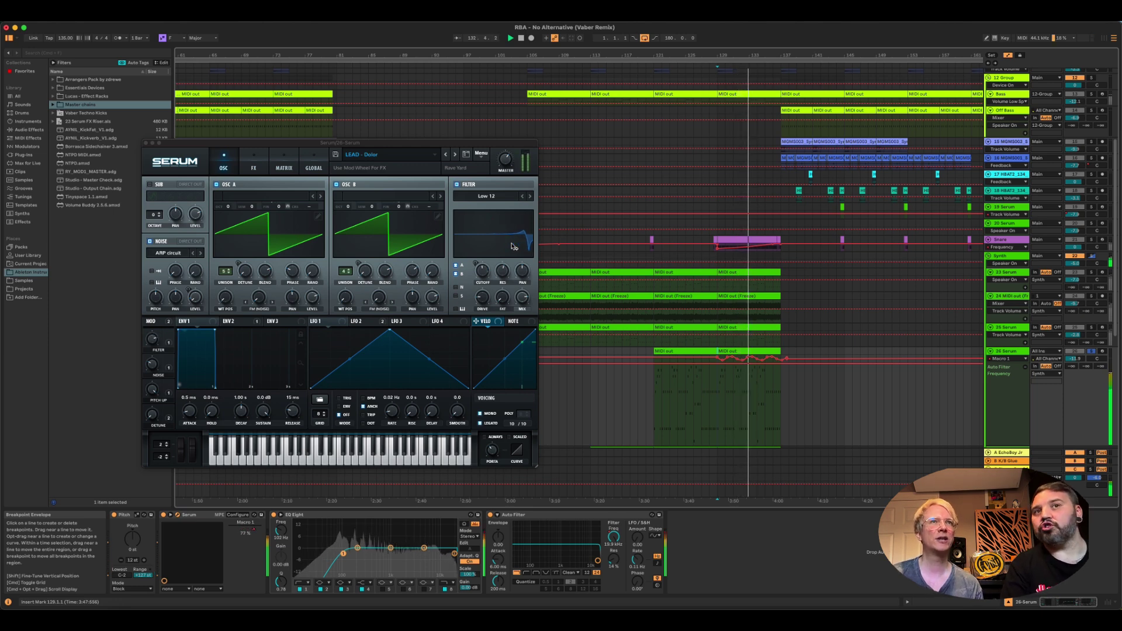
left_click(146, 143)
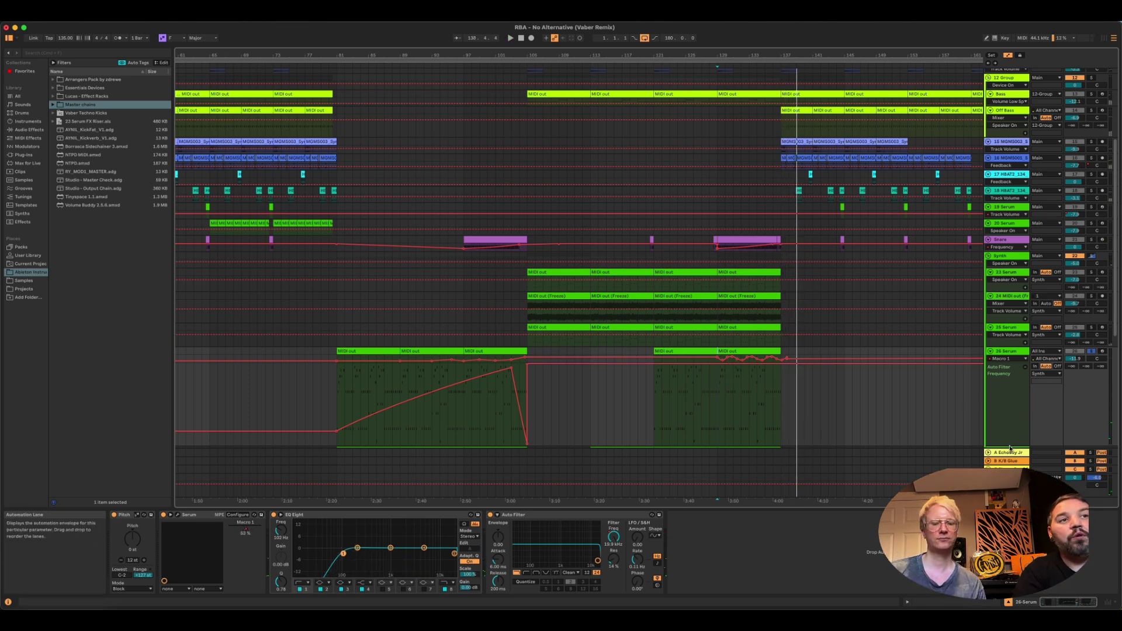
key("a")
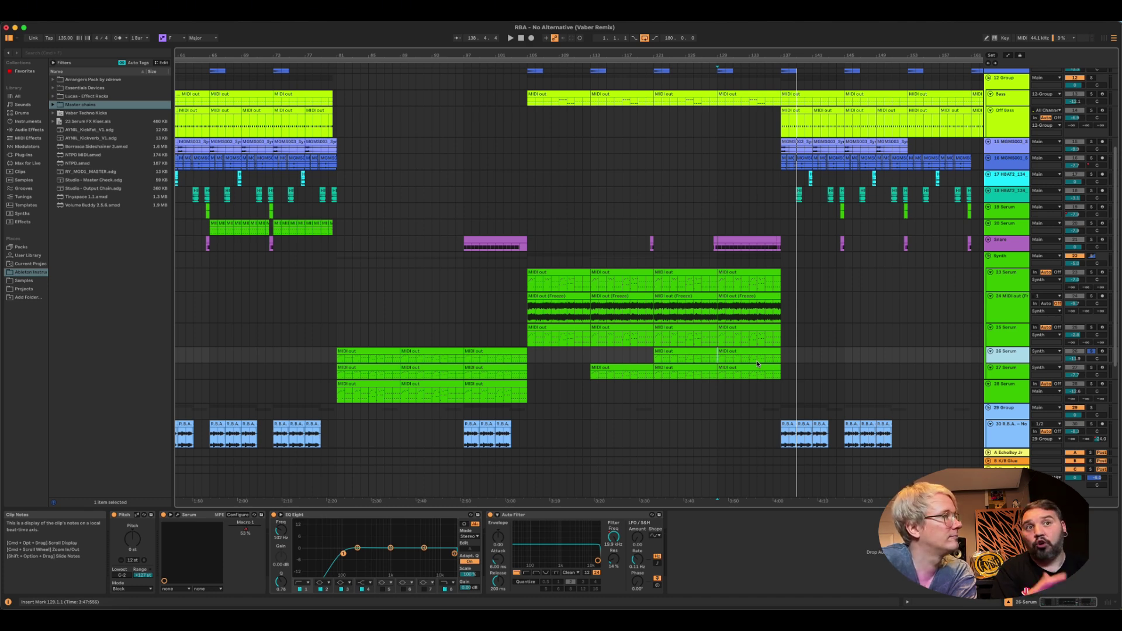
Solo the Synth group in place of track 26 Serum
left_click(589, 356)
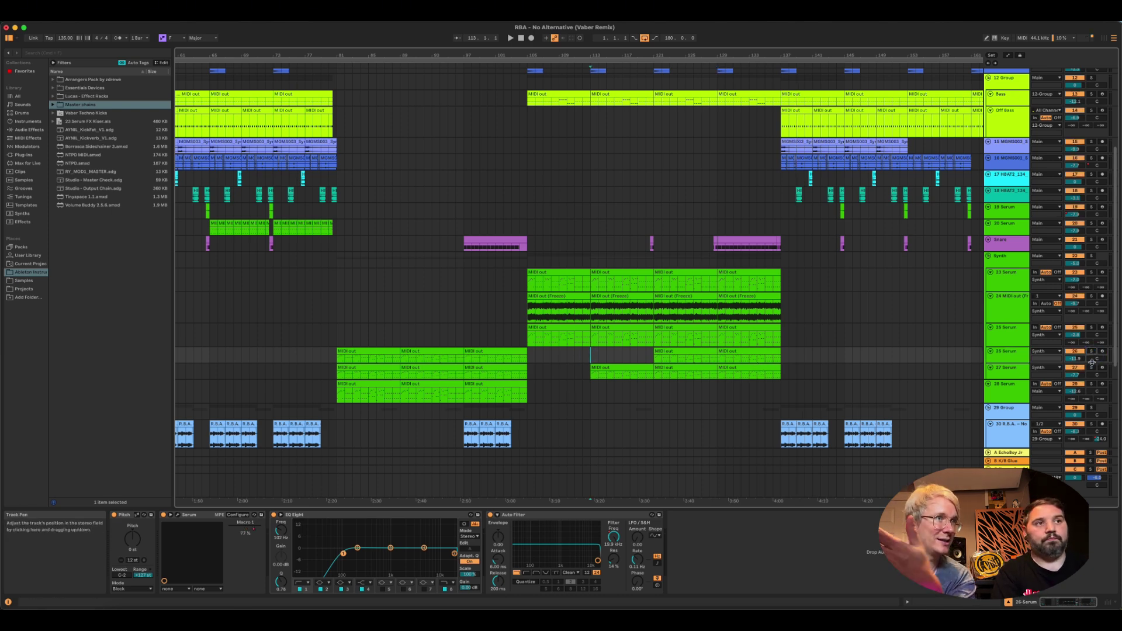
left_click(1098, 257)
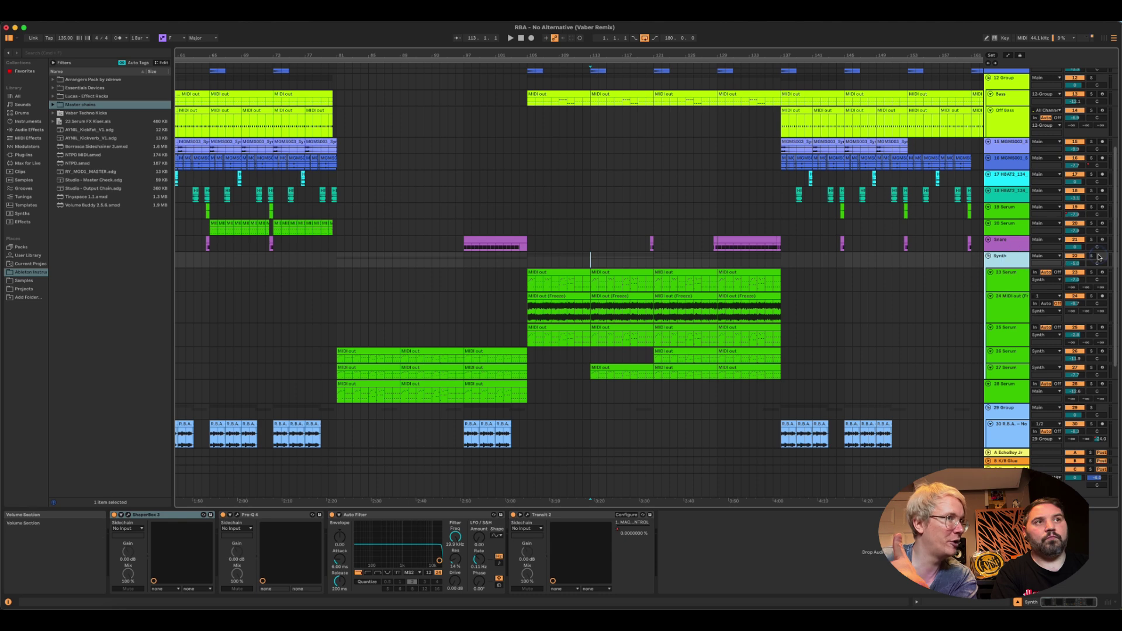
left_click(1092, 256)
Play the Synth layers from bar 109 into the entry of track 27 Serum, stop, and move the start position to bar 111
left_click(564, 372)
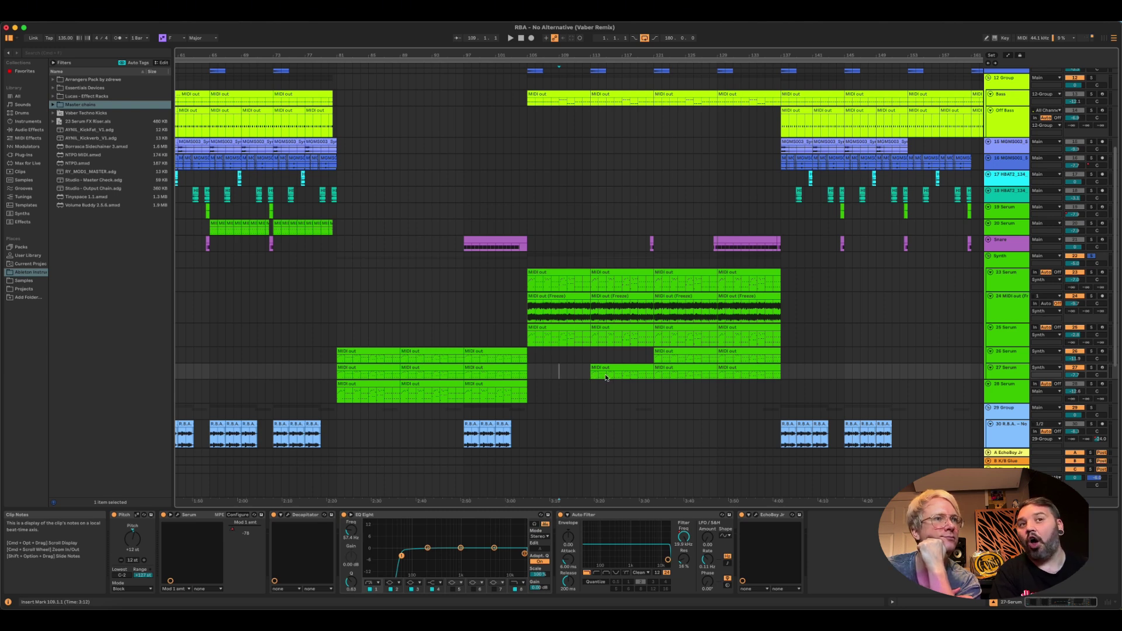
key("space")
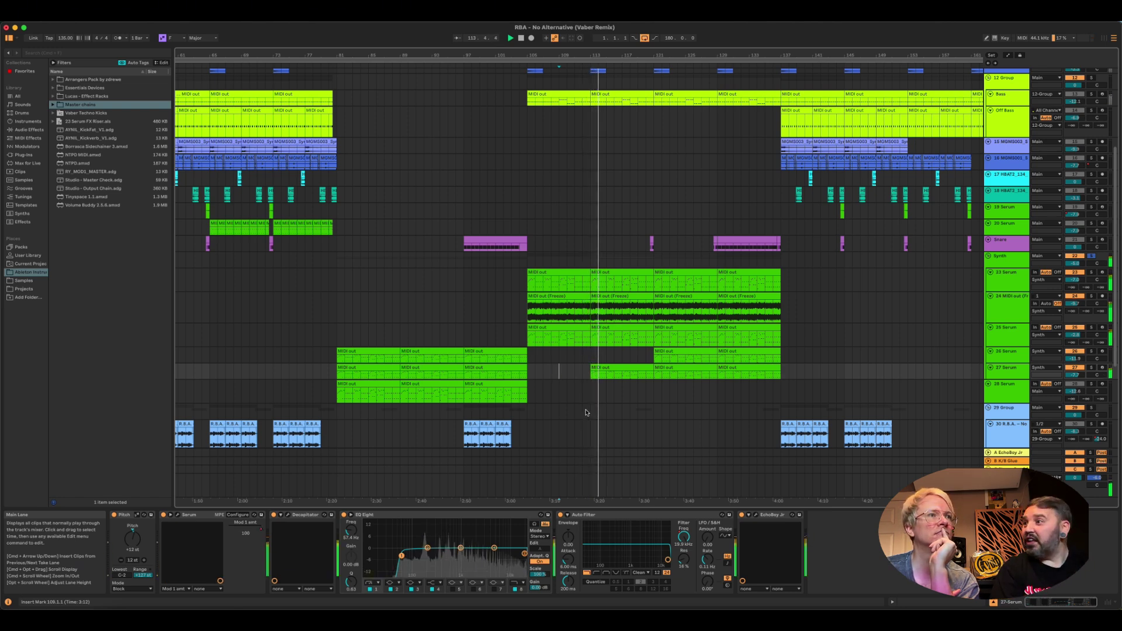
key("space")
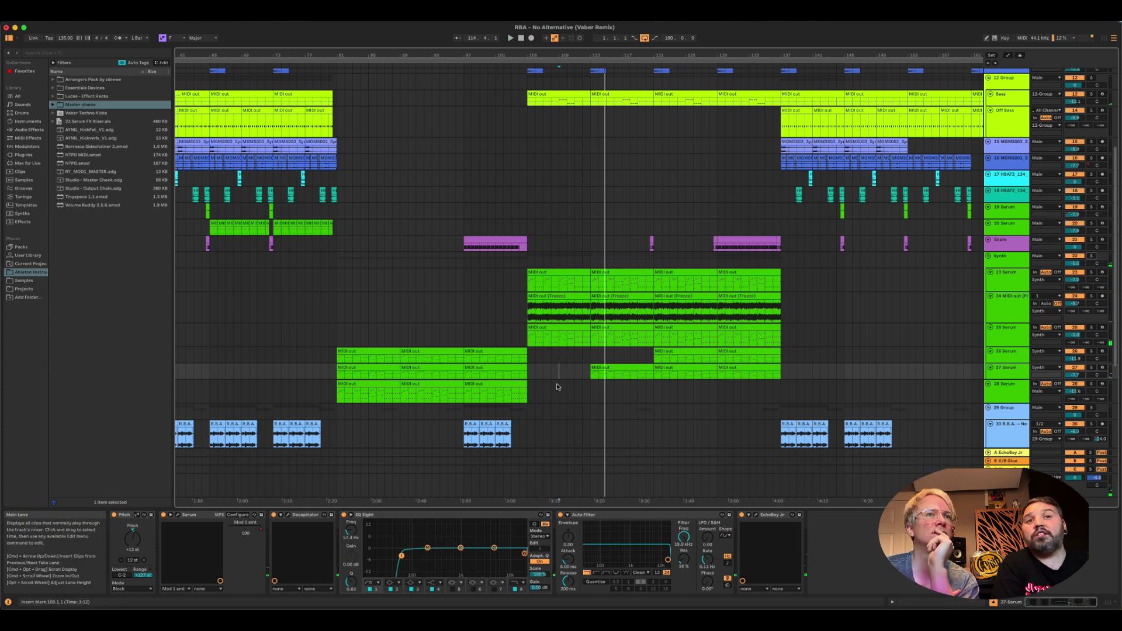
left_click(573, 374)
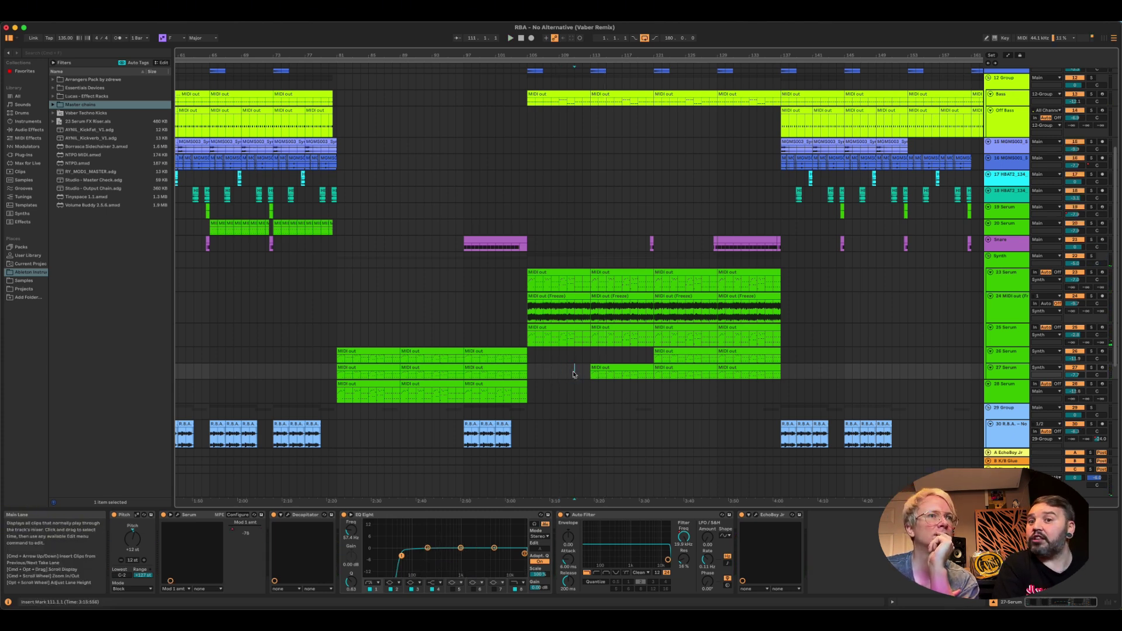
Play the Synth layers from bar 111, jump ahead to bar 129 at the track 26 Serum clip, and stop playback
key("space")
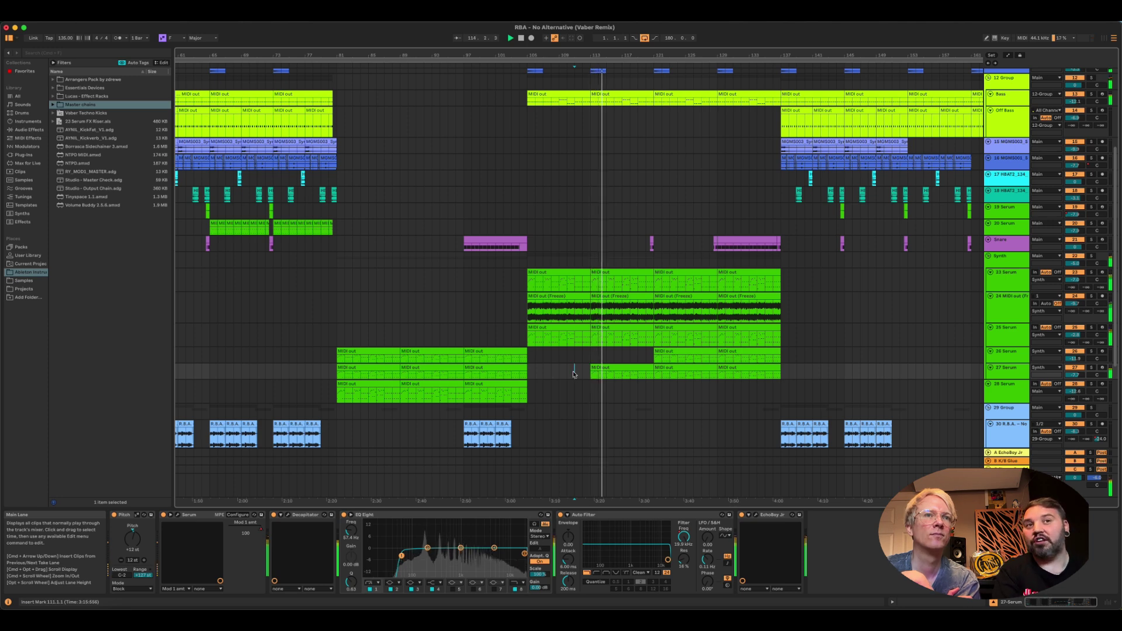
left_click(649, 390)
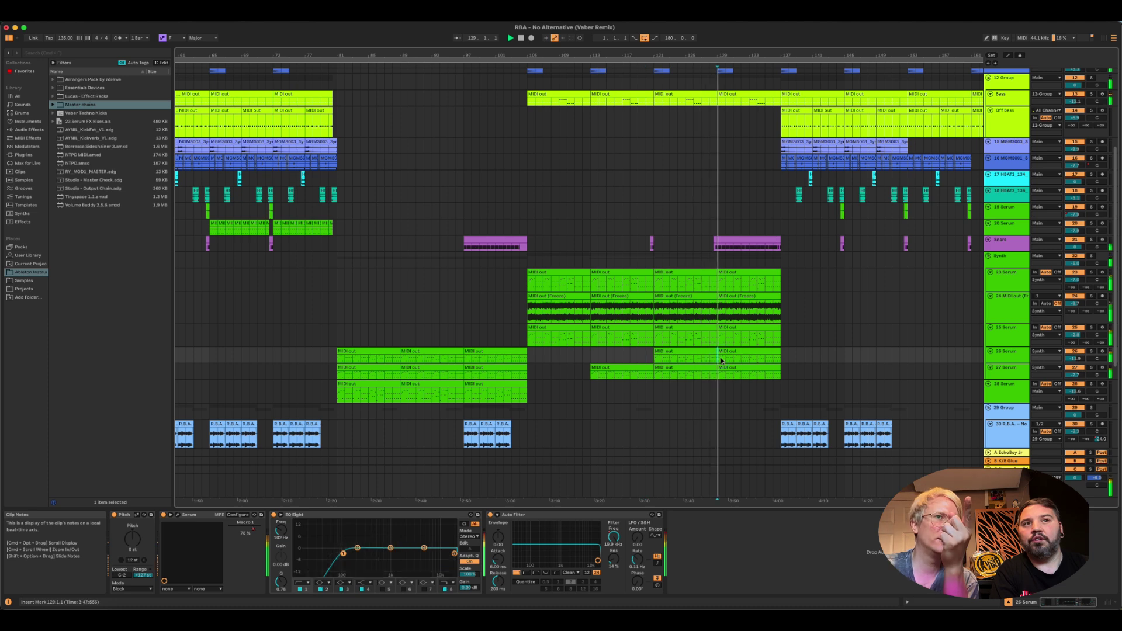
left_click(718, 420)
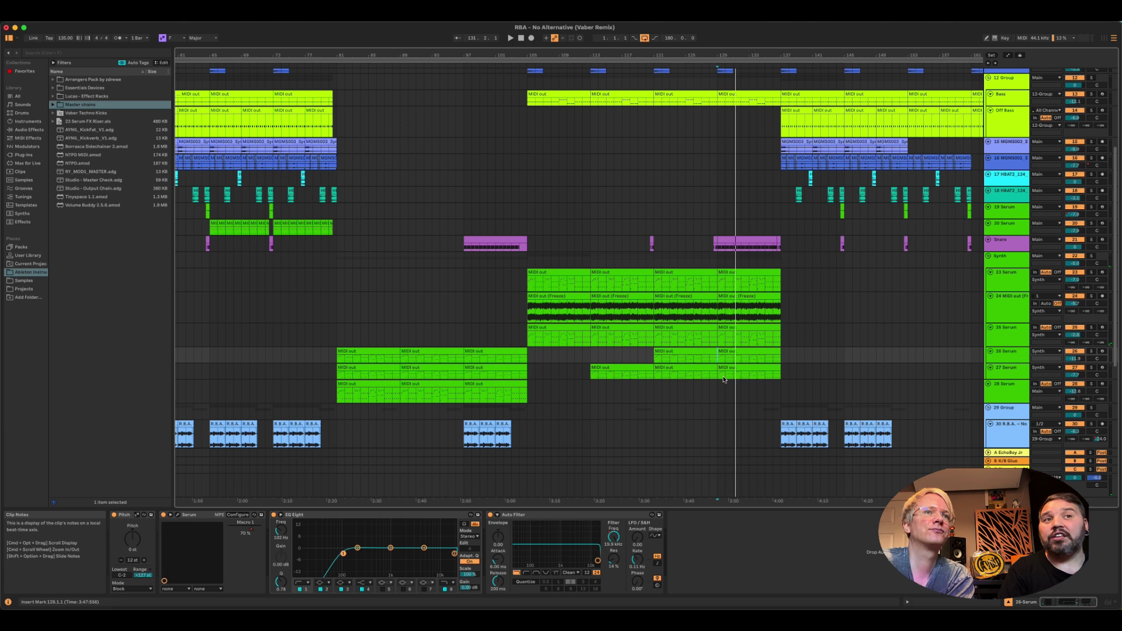
key("space")
Play the build-up on the Synth group from bar 131, replay it from bar 135 into the drop, and stop
left_click(769, 261)
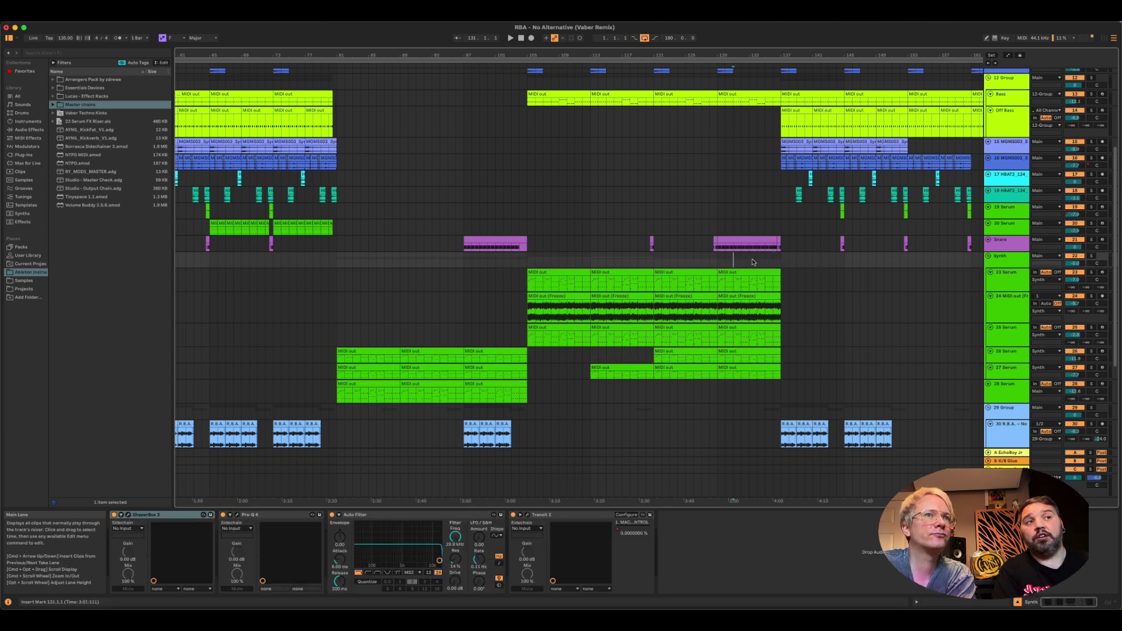
key("space")
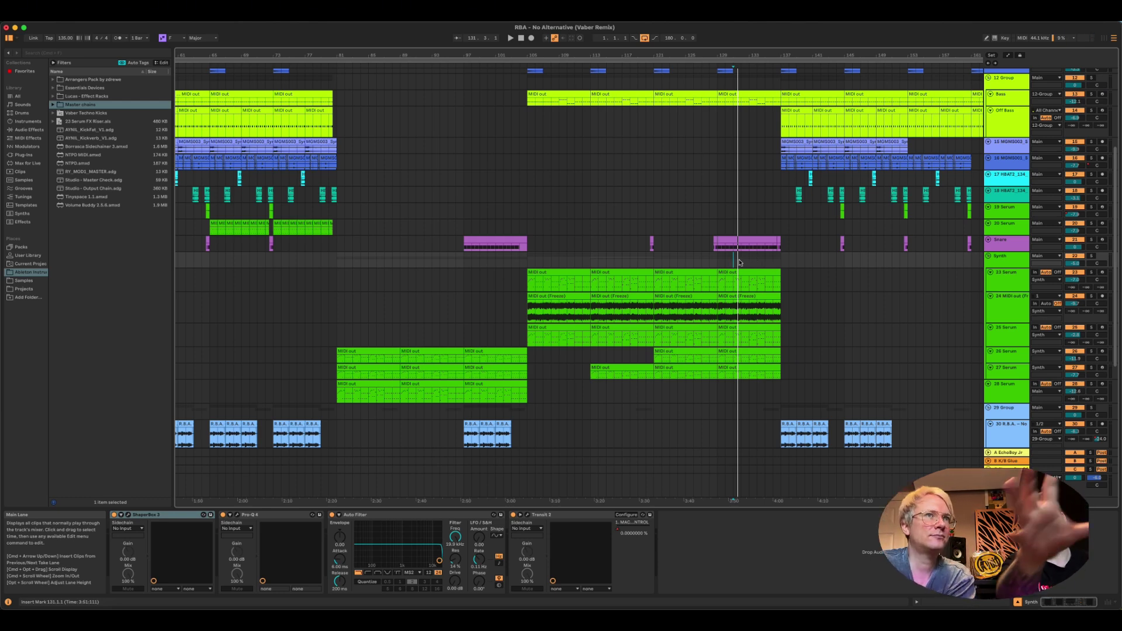
left_click(765, 260)
key("space")
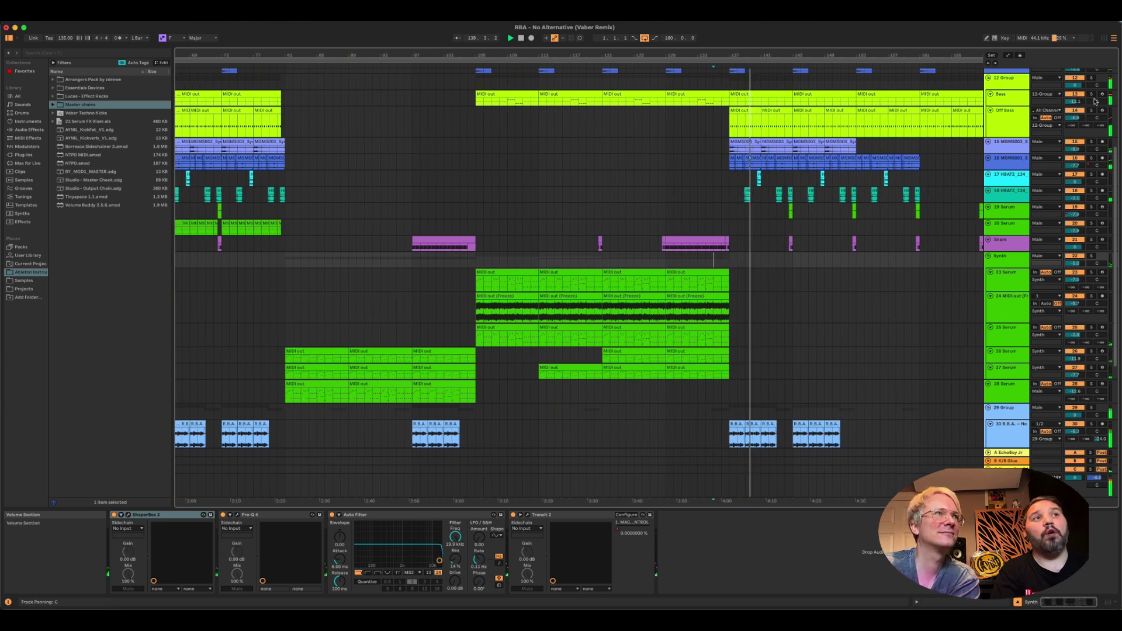
key("space")
Place the start position at bar 135 on track 26 Serum and examine the arrangement from the kick and drums down to the FX tracks
left_click(713, 124)
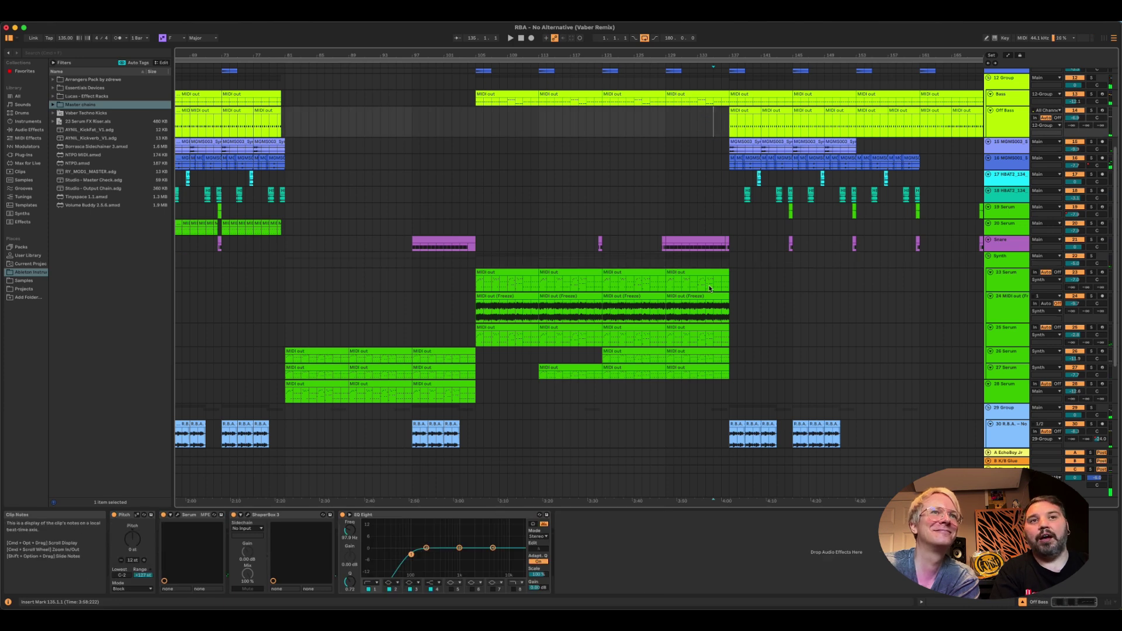
left_click(702, 353)
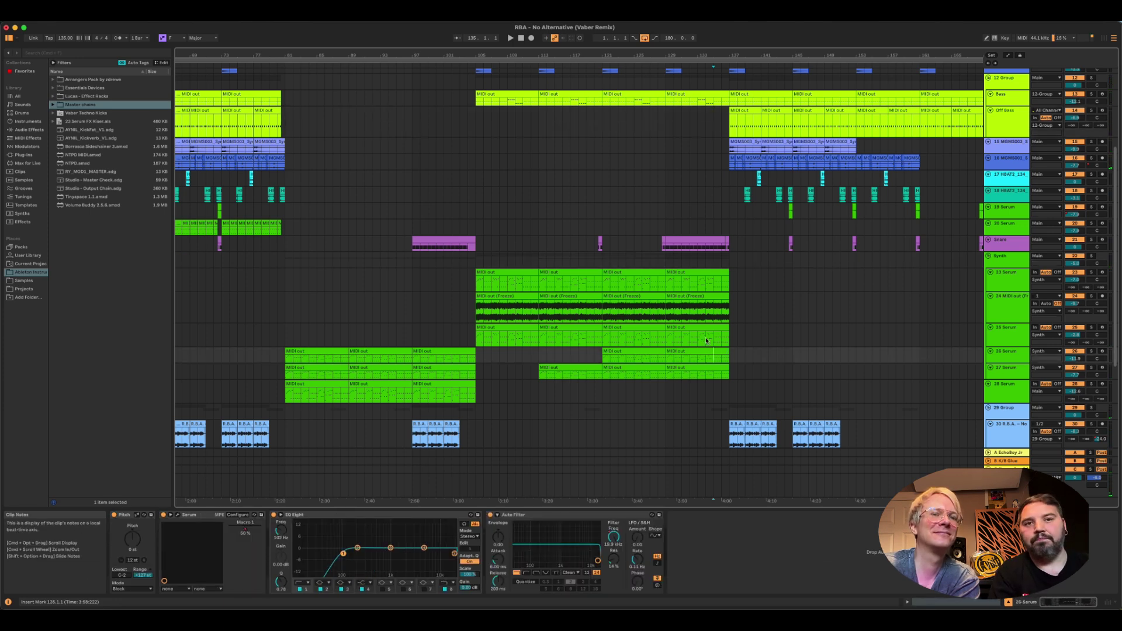
scroll(705, 340, "down", 5)
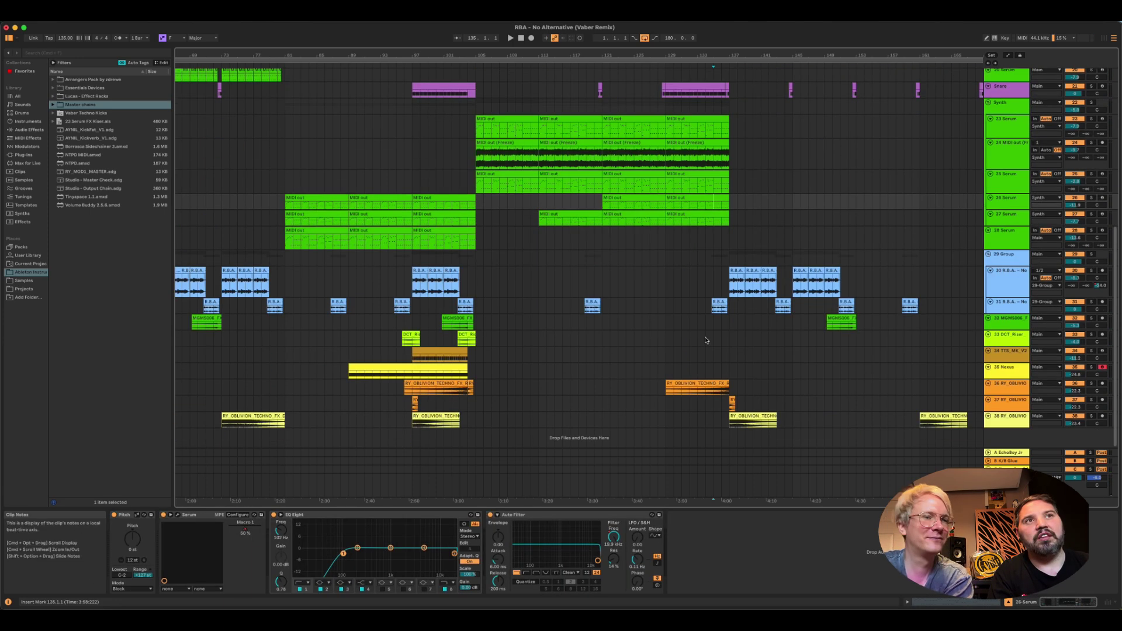
scroll(704, 339, "up", 6)
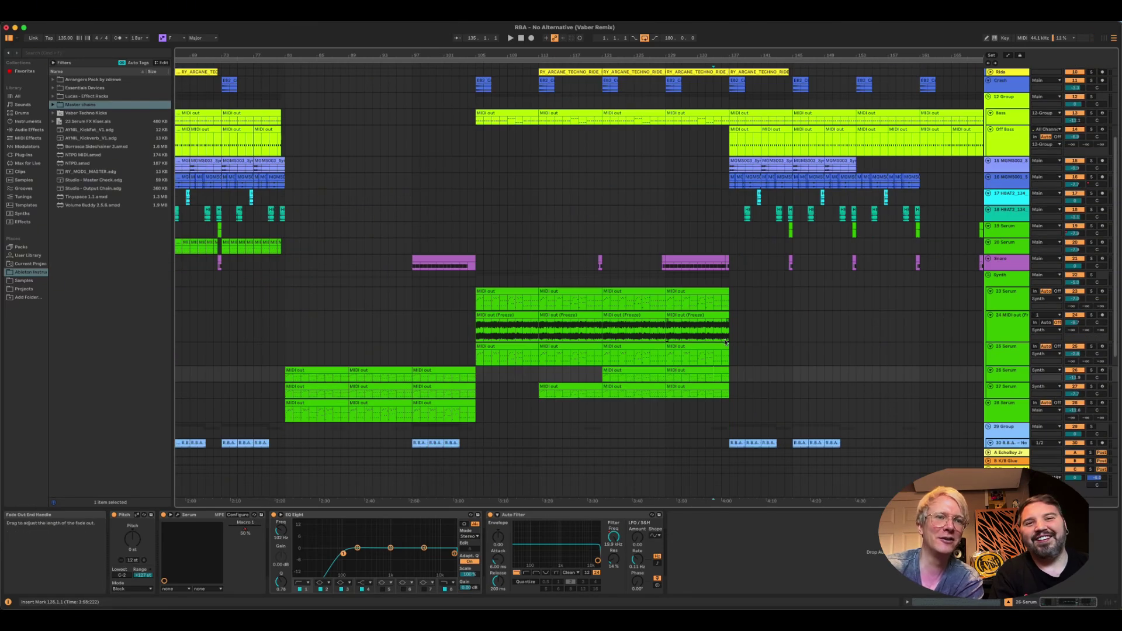
scroll(695, 350, "up", 4)
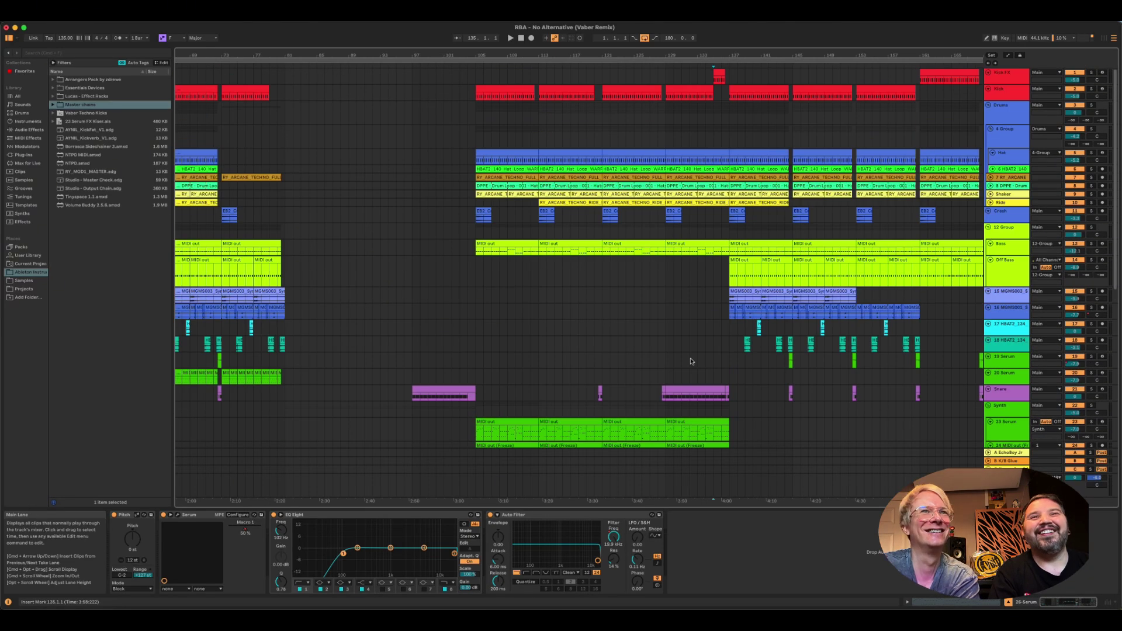
scroll(691, 361, "down", 4)
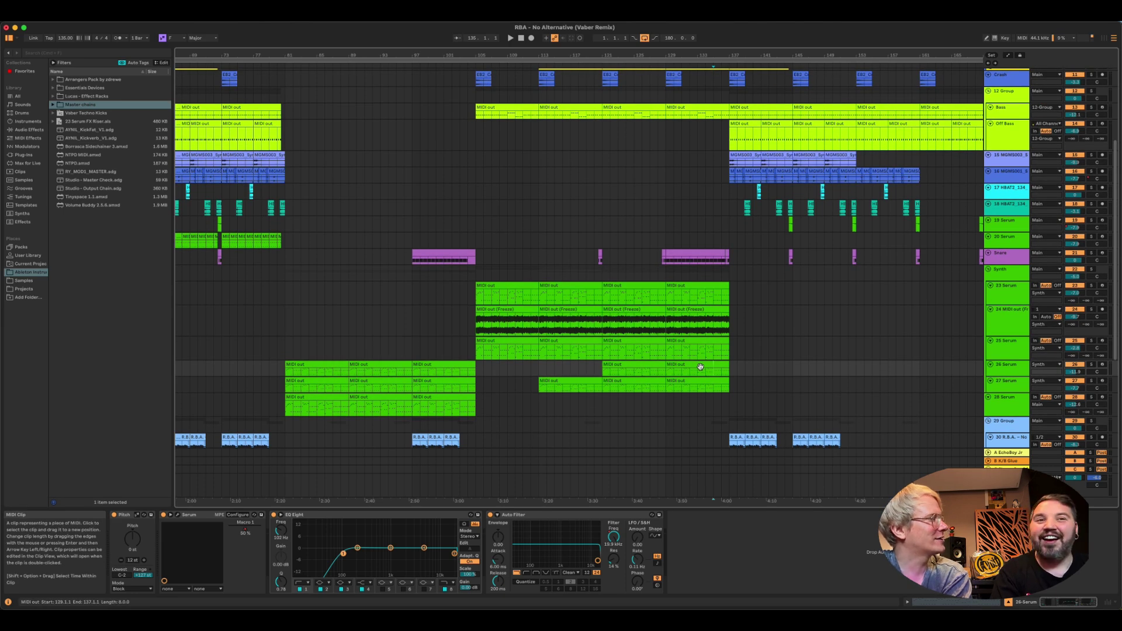
scroll(700, 366, "down", 3)
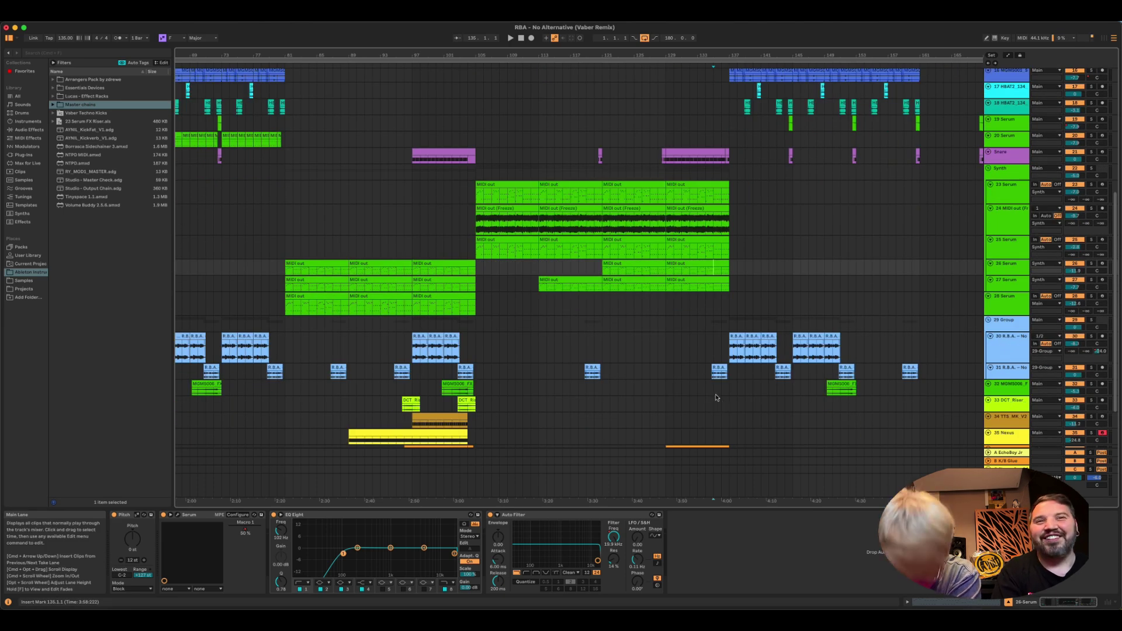
scroll(714, 396, "up", 2)
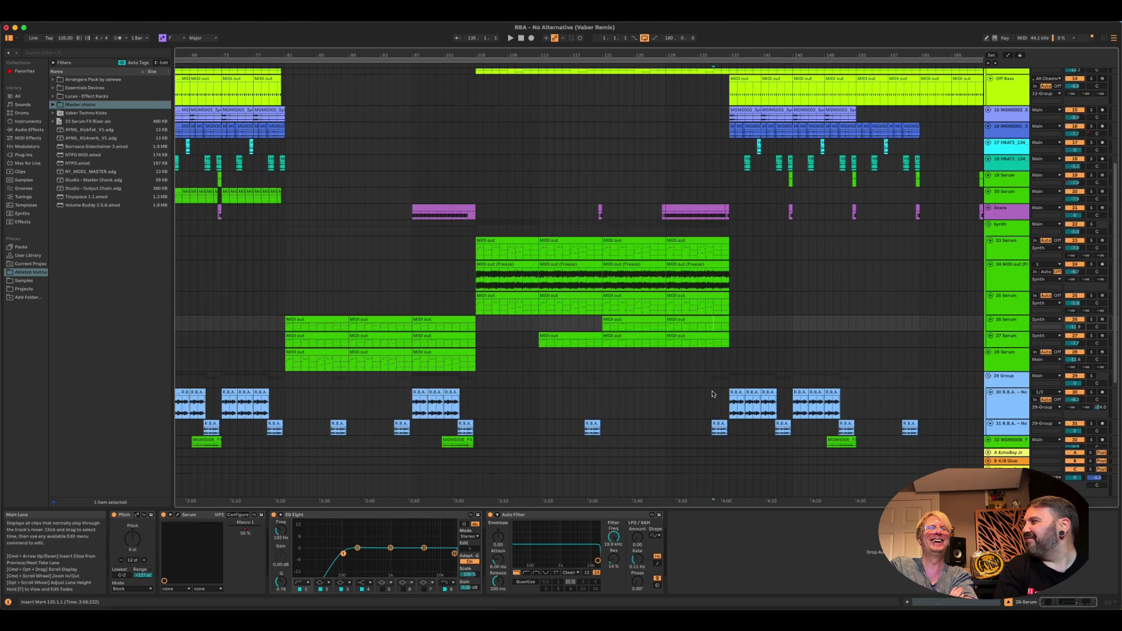
scroll(712, 394, "up", 1)
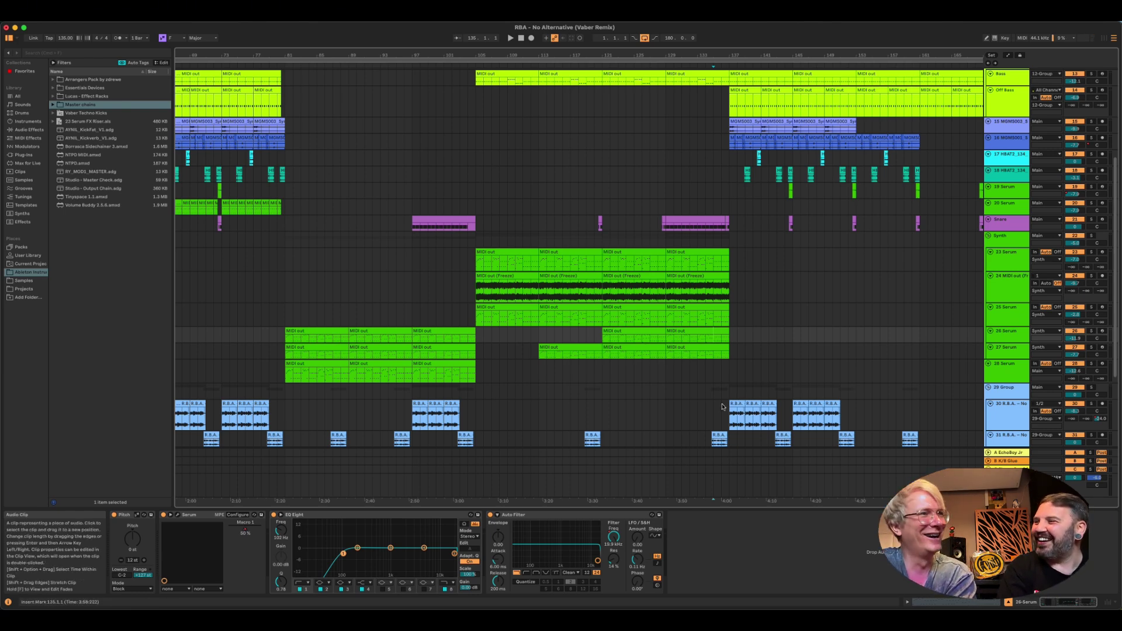
Move the start position to bar 129 on track 28 Serum, review the surrounding drum and riser tracks, and start playback there
left_click(704, 378)
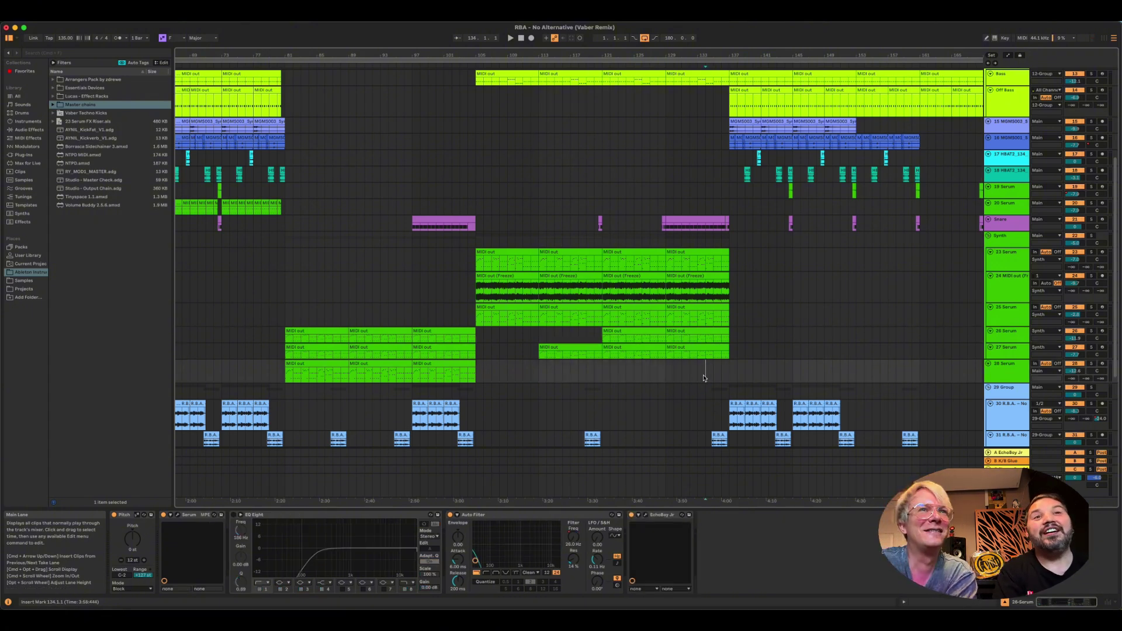
scroll(704, 378, "down", 5)
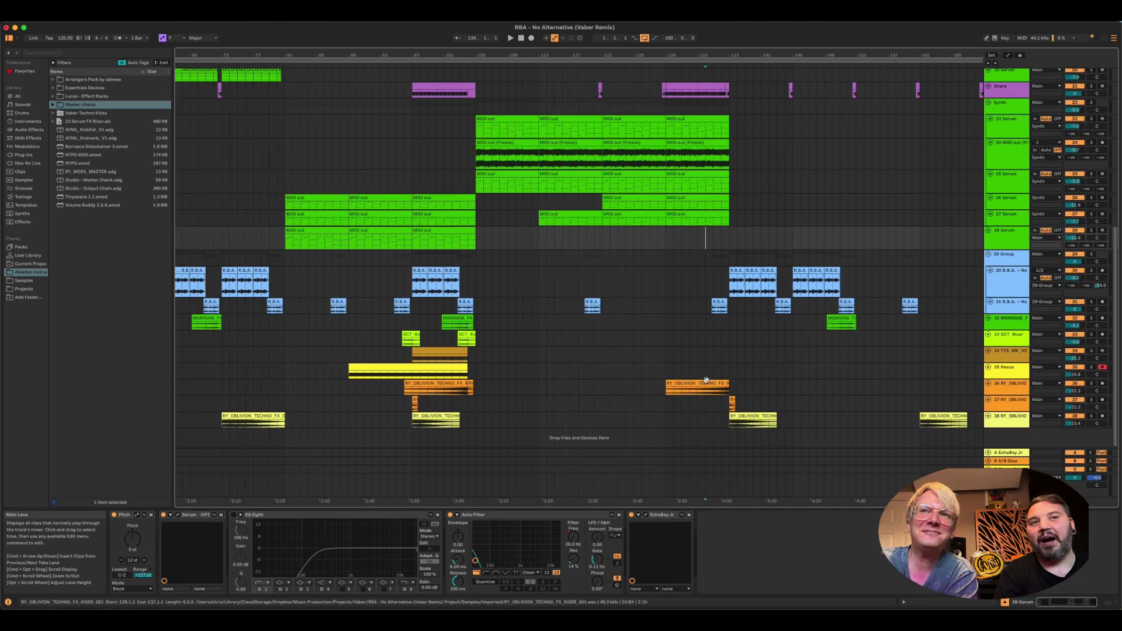
scroll(689, 345, "up", 4)
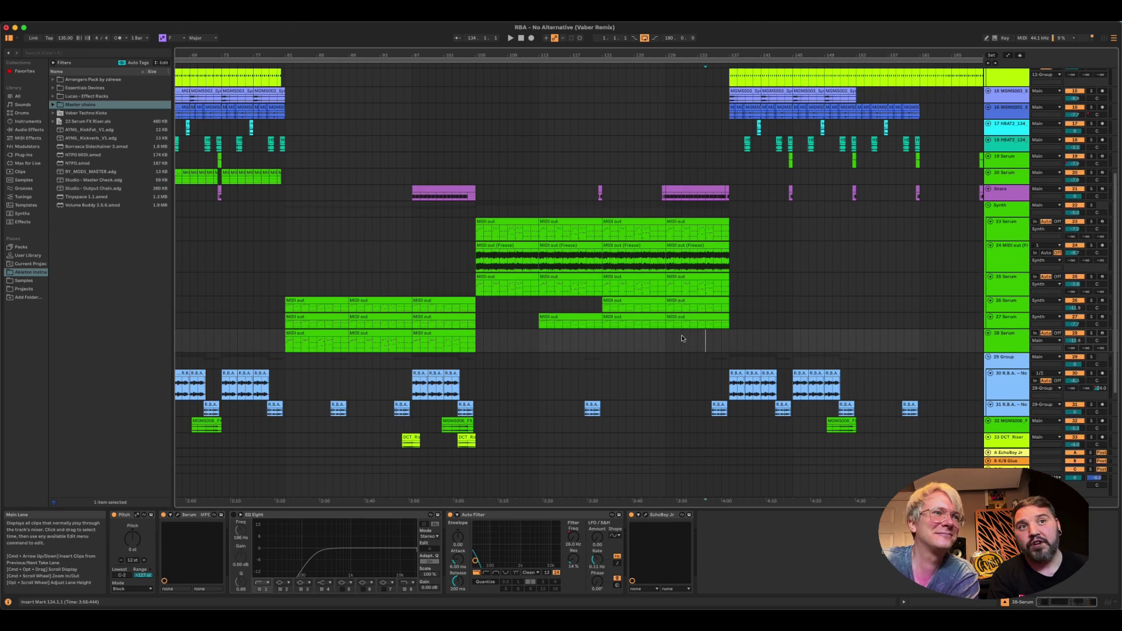
left_click(674, 340)
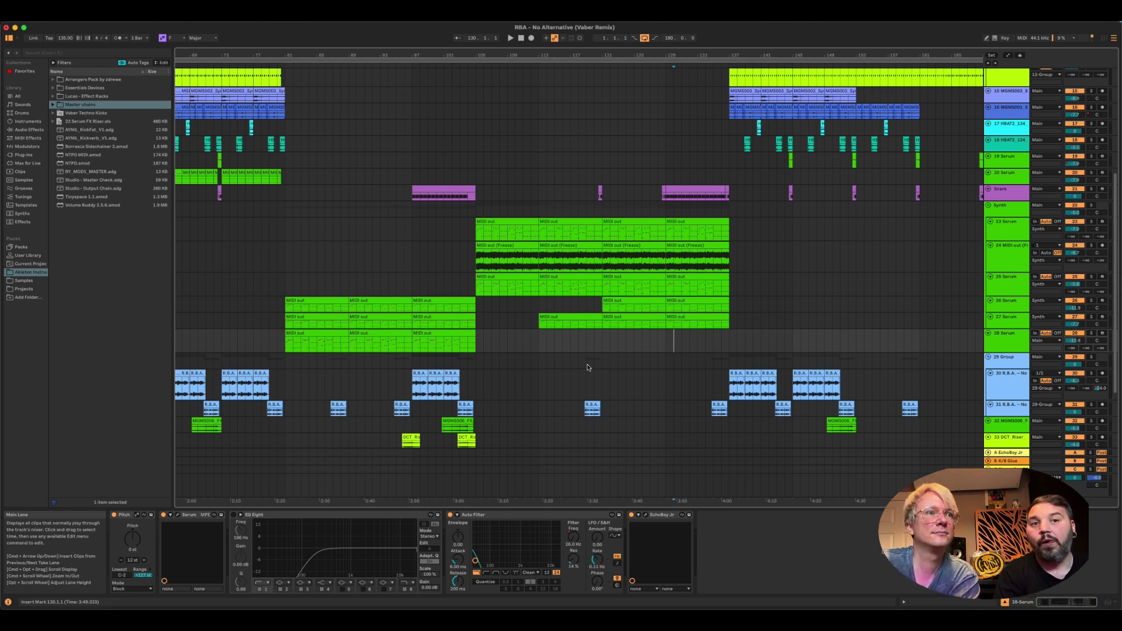
left_click(663, 343)
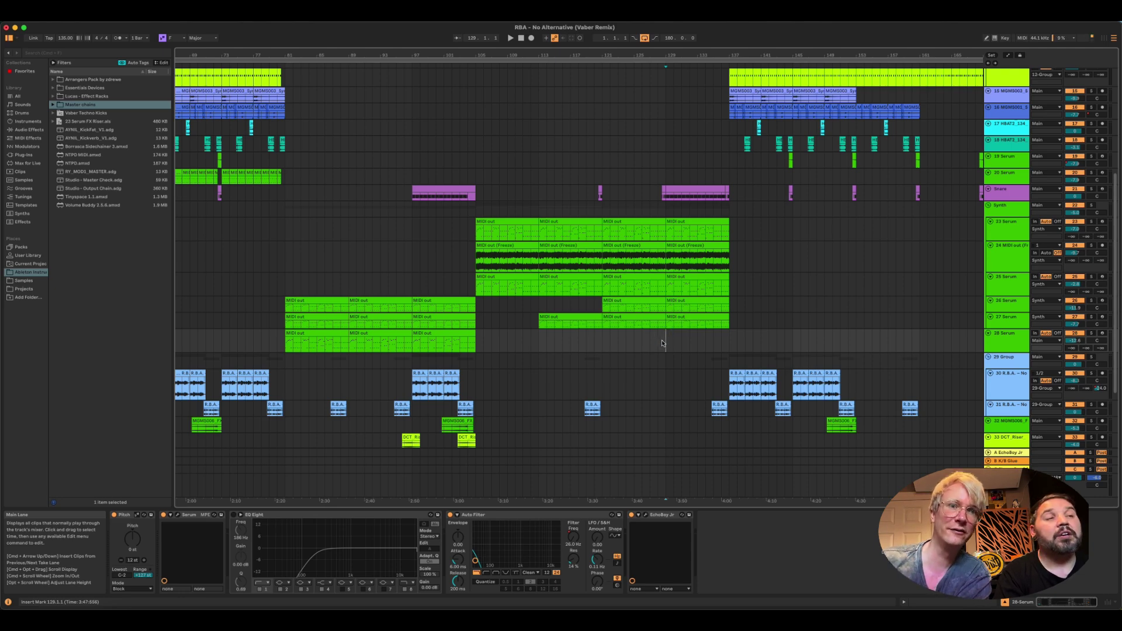
scroll(661, 342, "up", 5)
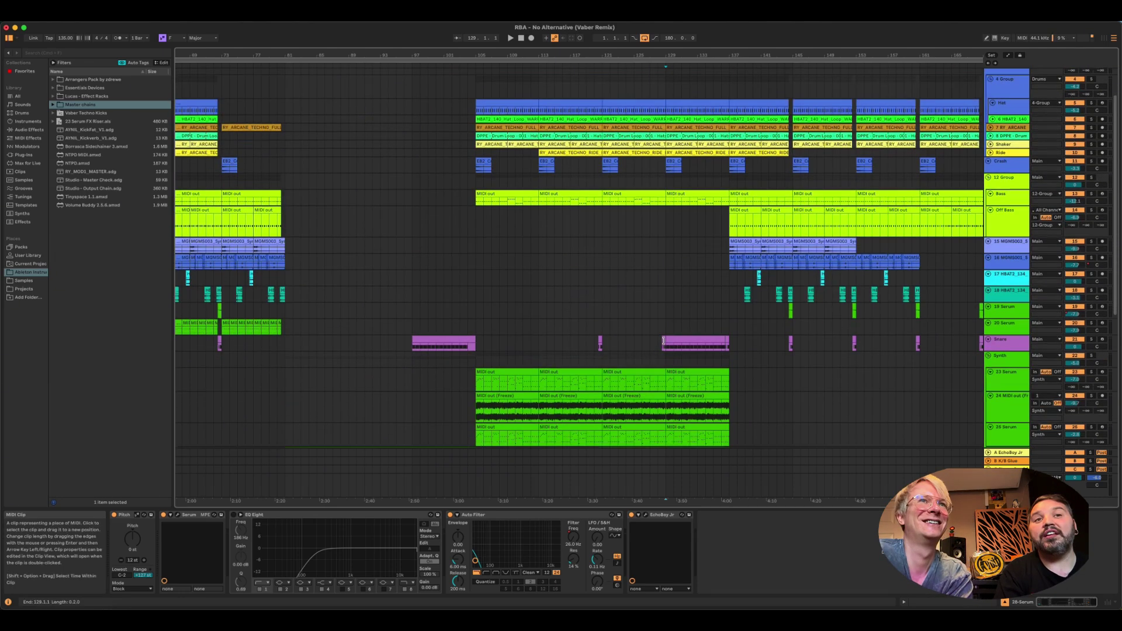
scroll(663, 341, "down", 7)
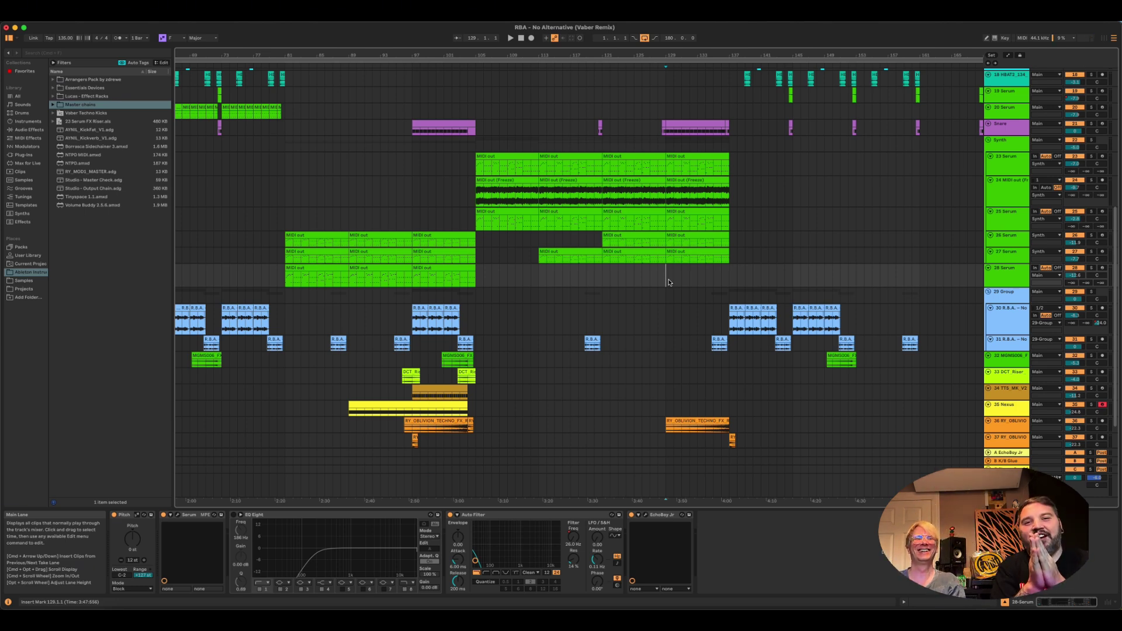
key("space")
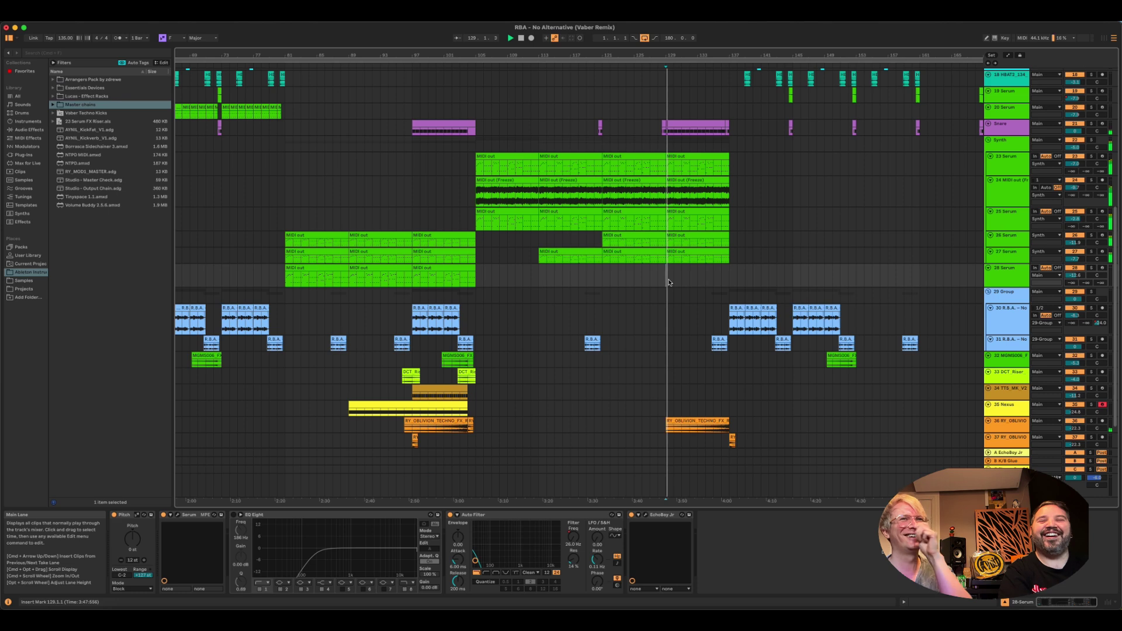